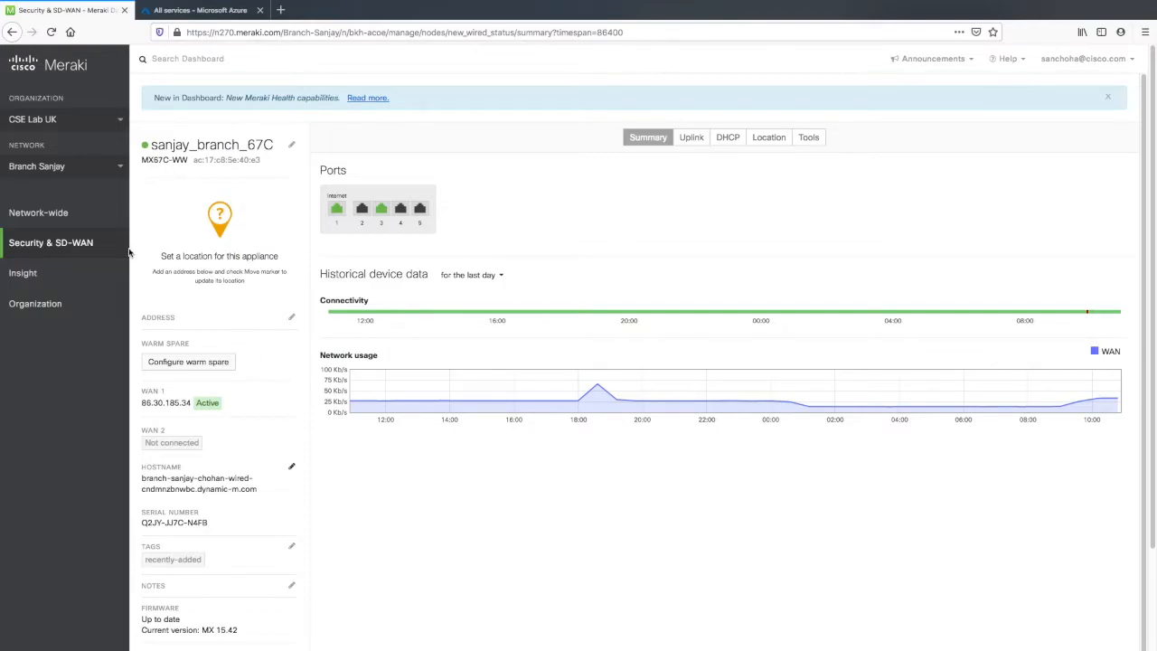
Open the site-to-site VPN settings of the Branch Sanjay network
{"action": "mouse_move", "coordinate": [115, 253]}
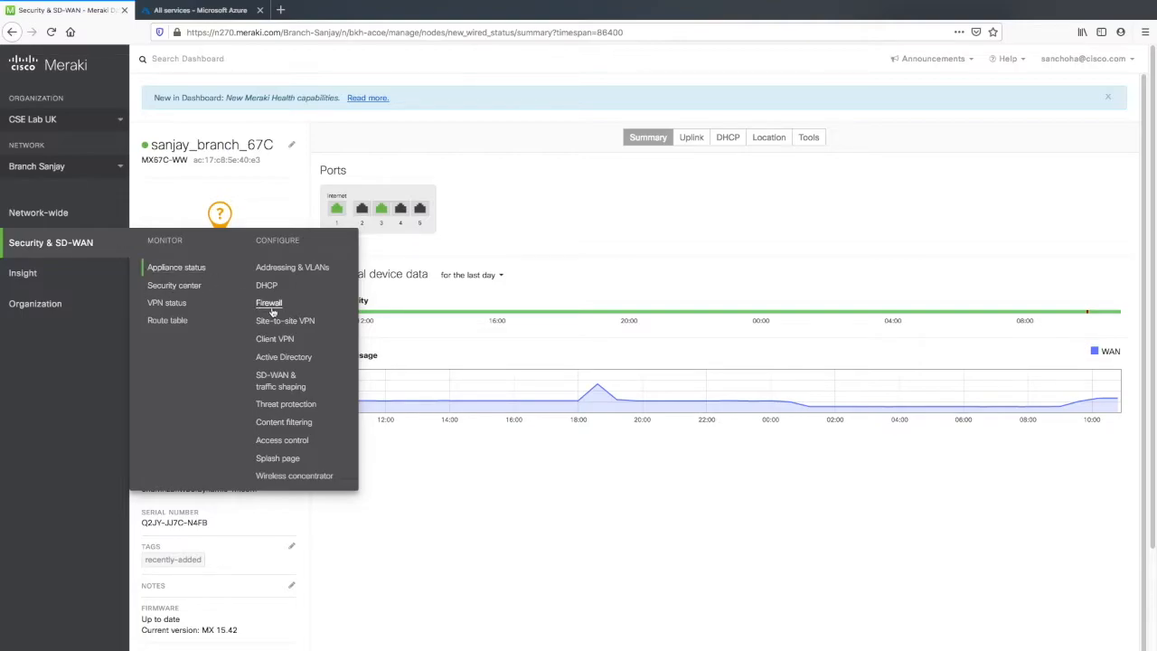
{"action": "left_click", "coordinate": [285, 323]}
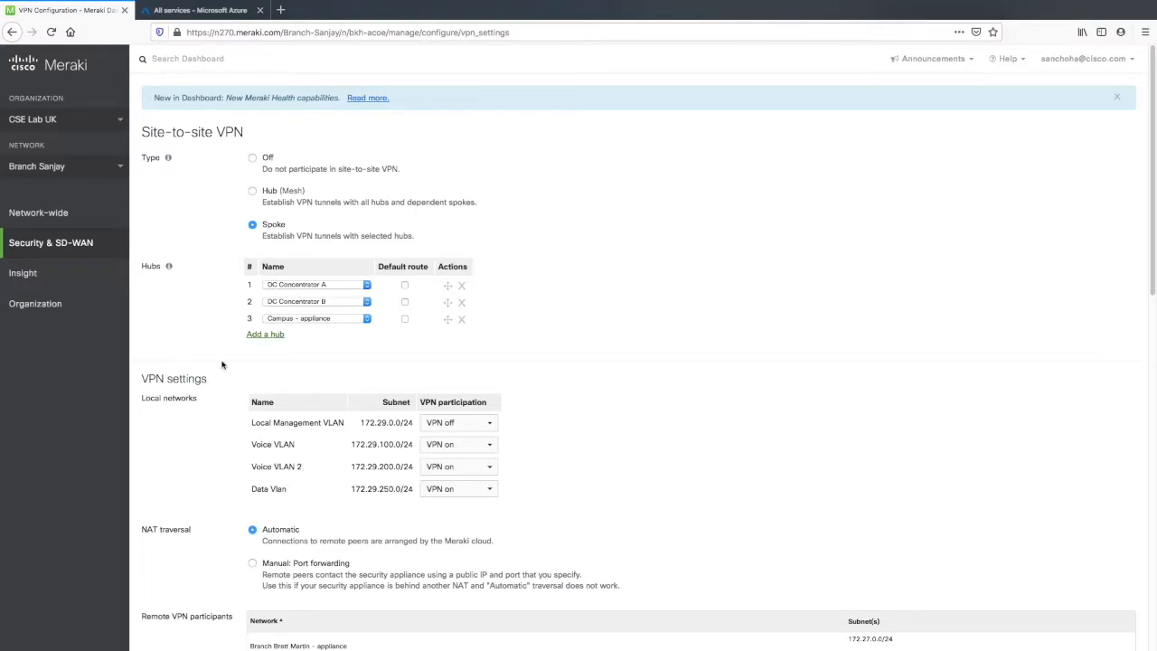
Create a new network named VMX-1 Azure with the Security appliance type and the default Meraki configuration
{"action": "left_click", "coordinate": [120, 169]}
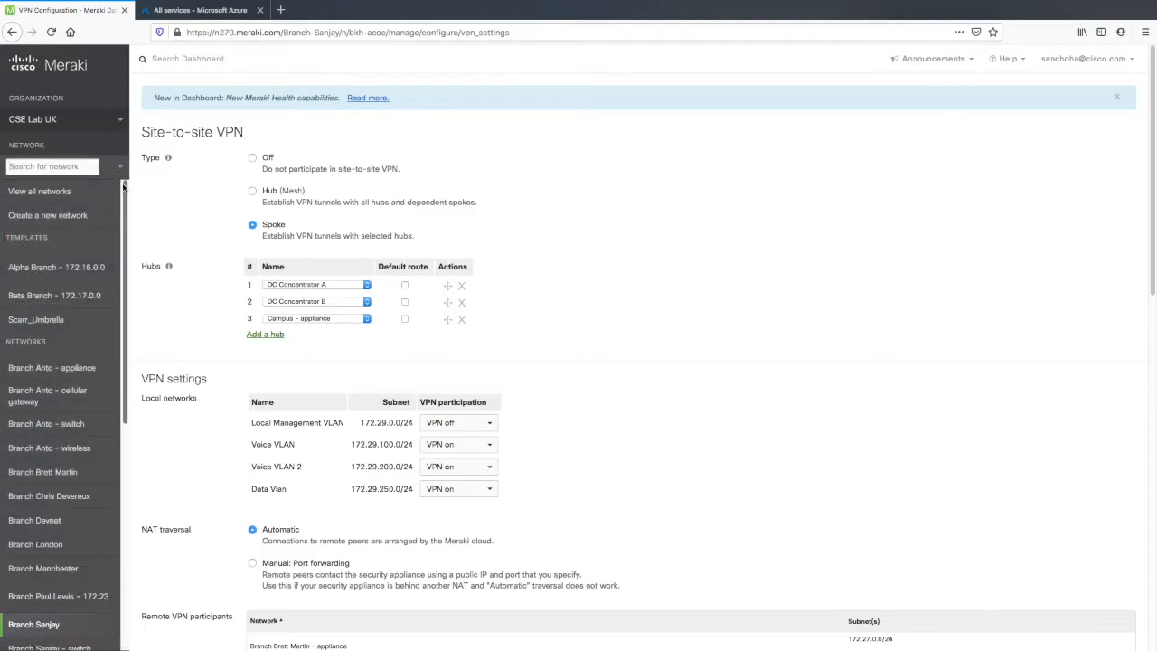
{"action": "mouse_move", "coordinate": [125, 187]}
{"action": "left_mouse_down"}
{"action": "mouse_move", "coordinate": [102, 354]}
{"action": "mouse_move", "coordinate": [135, 222]}
{"action": "mouse_move", "coordinate": [124, 164]}
{"action": "left_mouse_up"}
{"action": "left_click", "coordinate": [59, 215]}
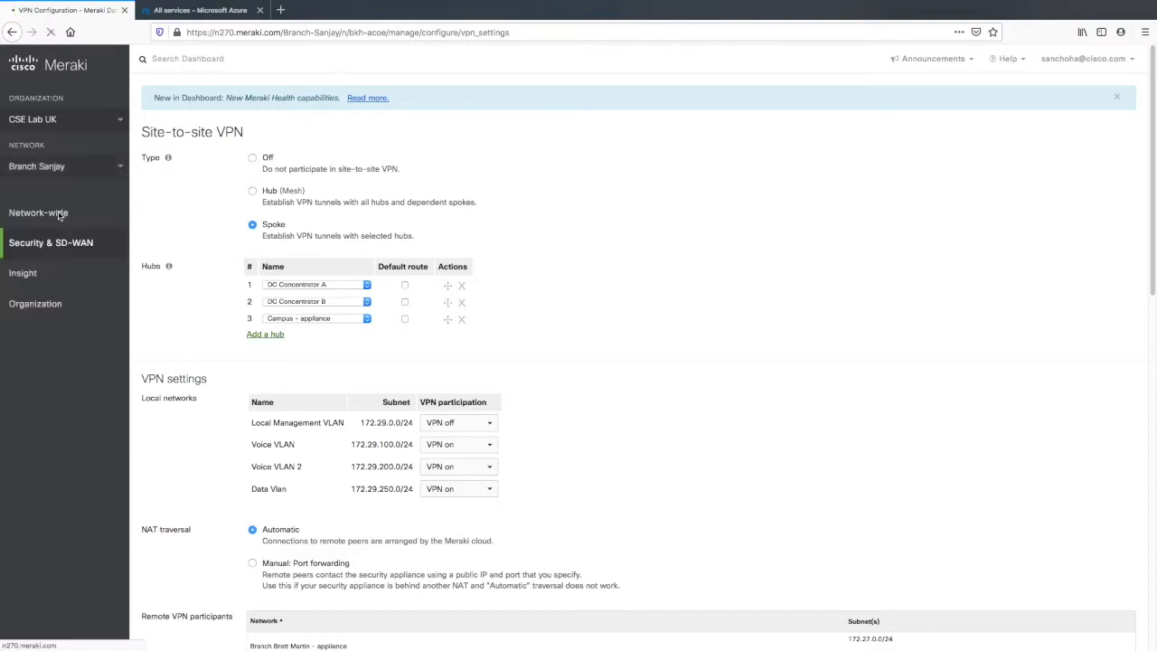
{"action": "mouse_move", "coordinate": [61, 214]}
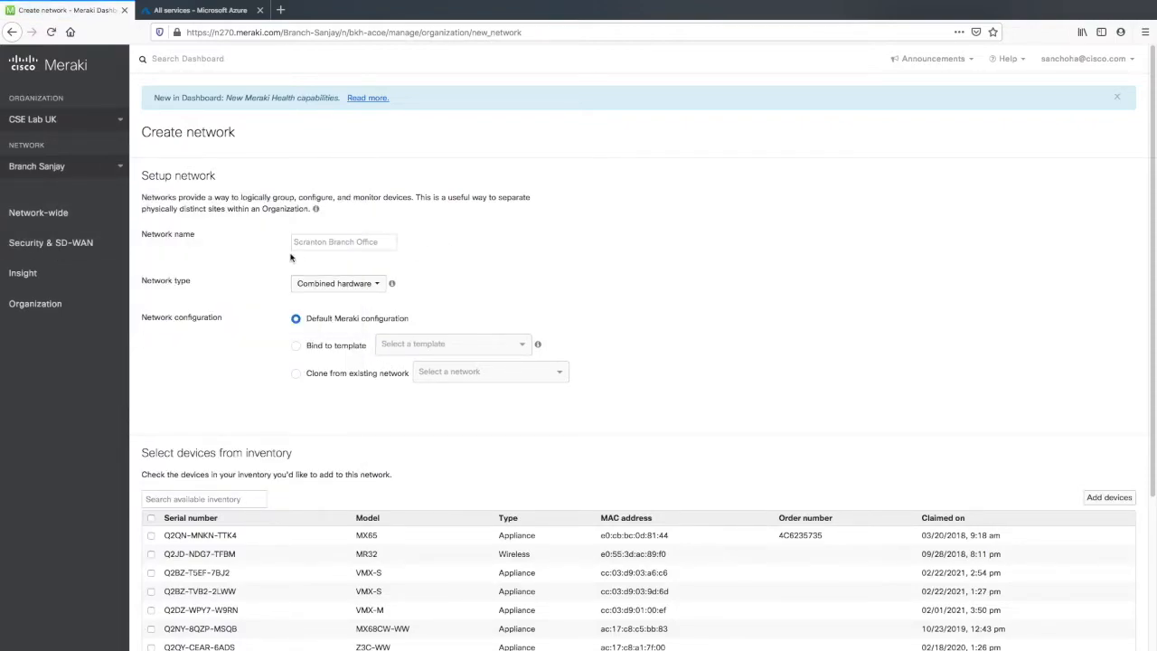
{"action": "left_click", "coordinate": [318, 242]}
{"action": "type", "text": "VMX-1 Azure"}
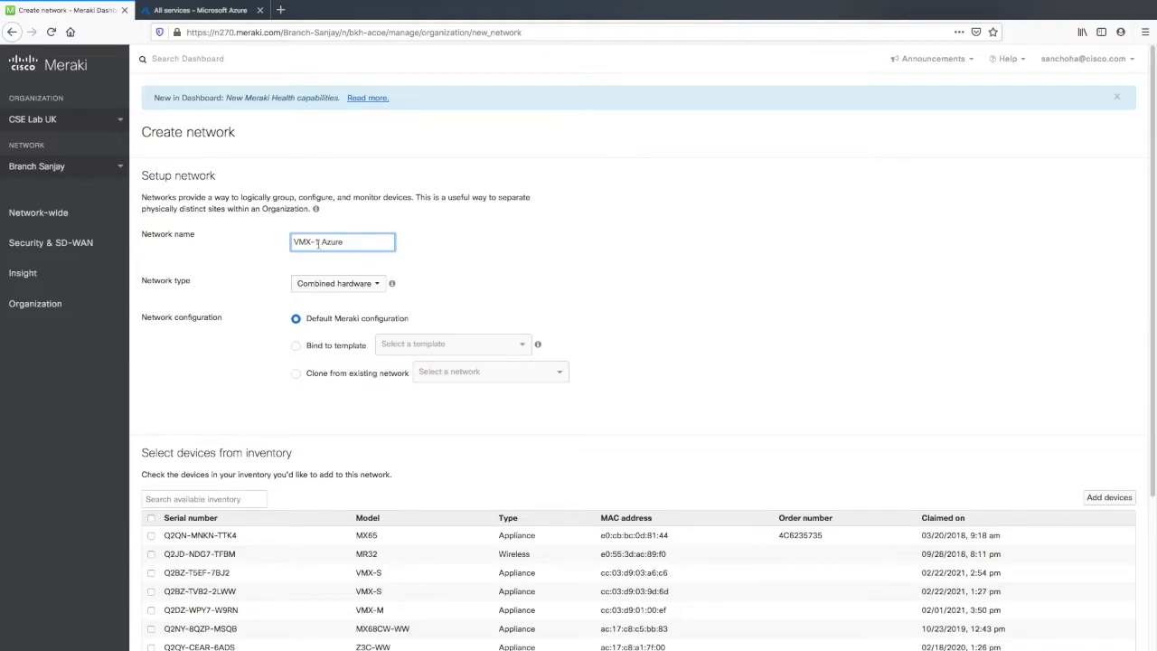
{"action": "left_click", "coordinate": [376, 284]}
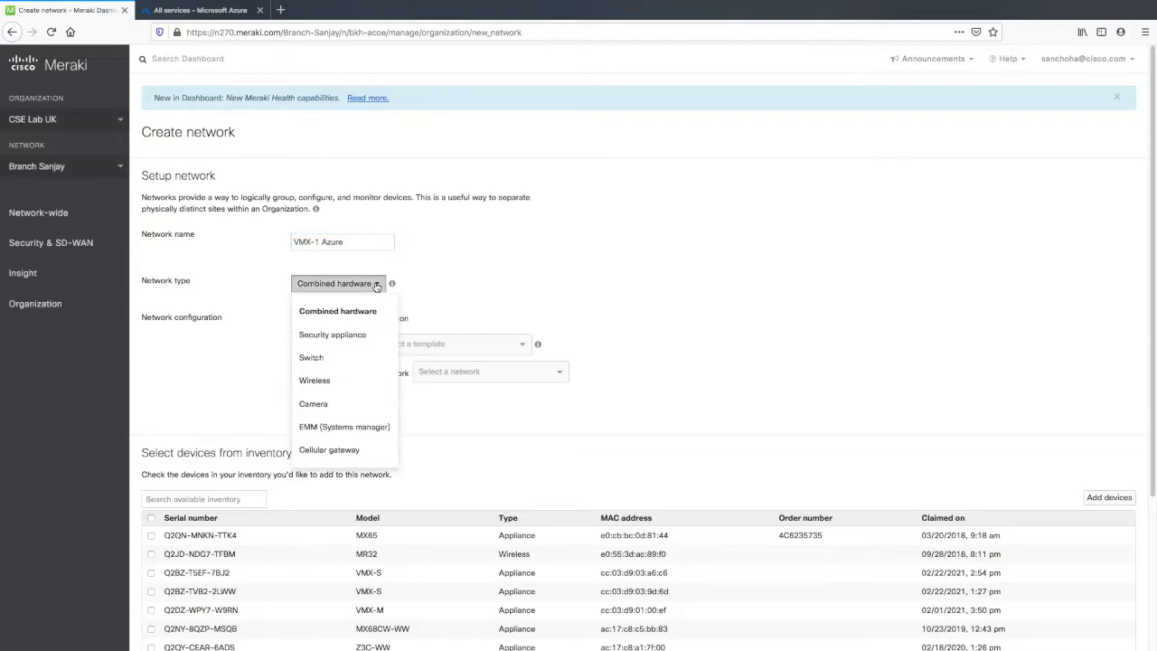
{"action": "left_click", "coordinate": [346, 334]}
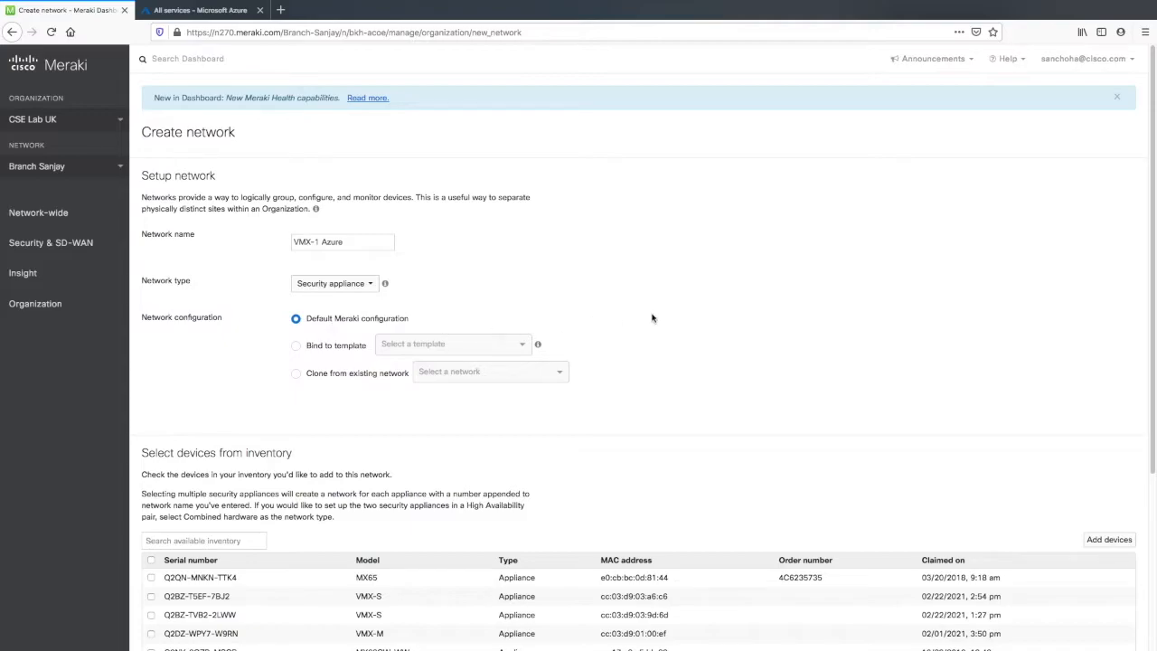
{"action": "scroll", "coordinate": [876, 526], "scroll_direction": "down", "scroll_amount": 5}
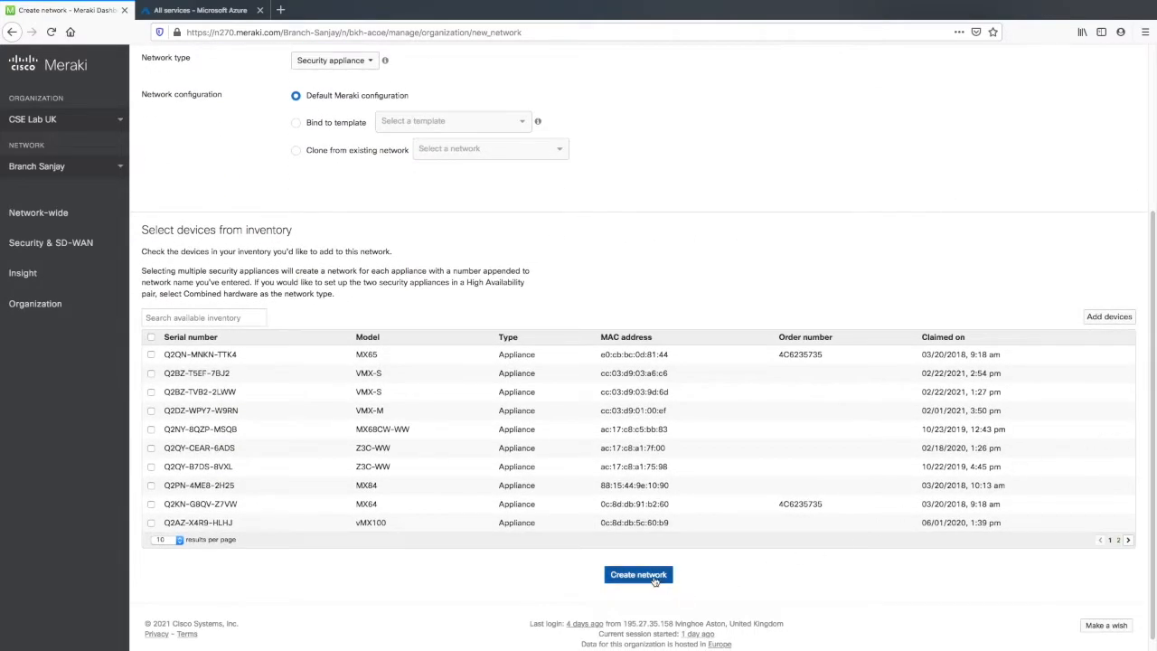
{"action": "left_click", "coordinate": [638, 575]}
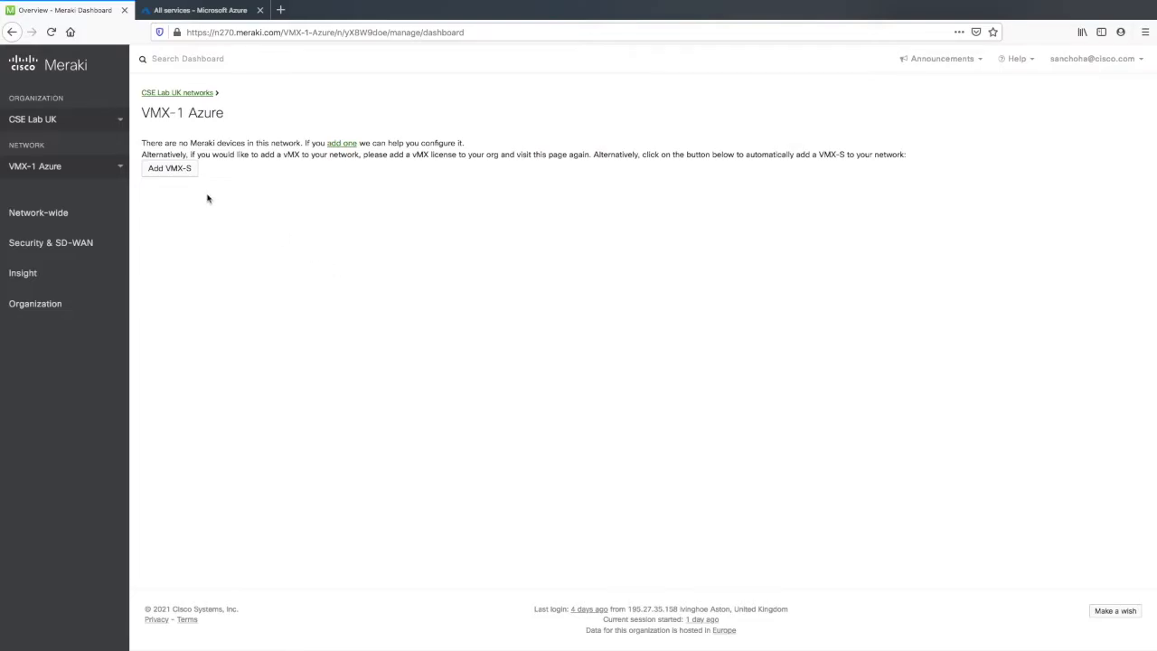
Add a VMX-S to the VMX-1 Azure network, and generate and copy its authentication token
{"action": "left_click", "coordinate": [172, 171]}
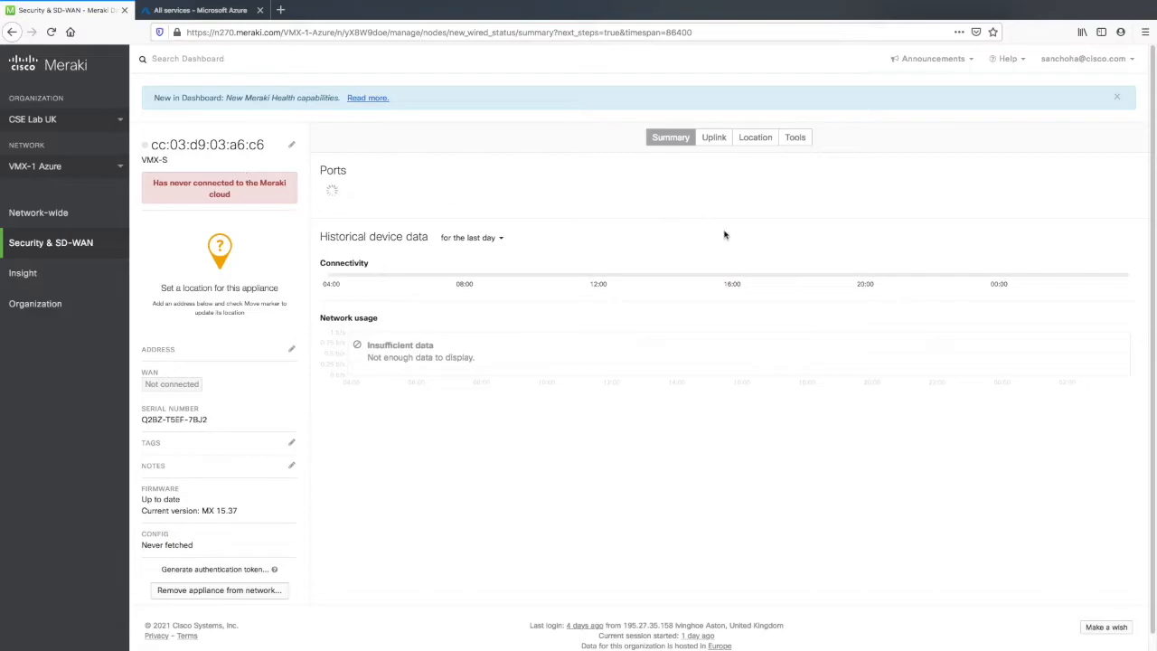
{"action": "scroll", "coordinate": [644, 347], "scroll_direction": "down", "scroll_amount": 1}
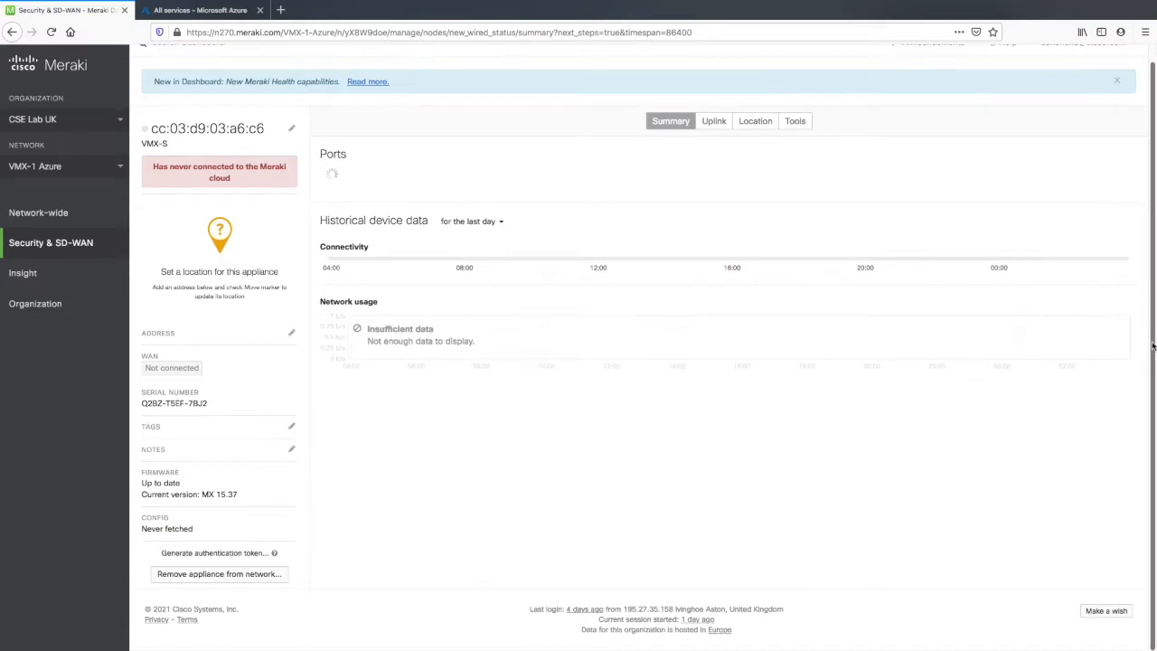
{"action": "left_click", "coordinate": [257, 552]}
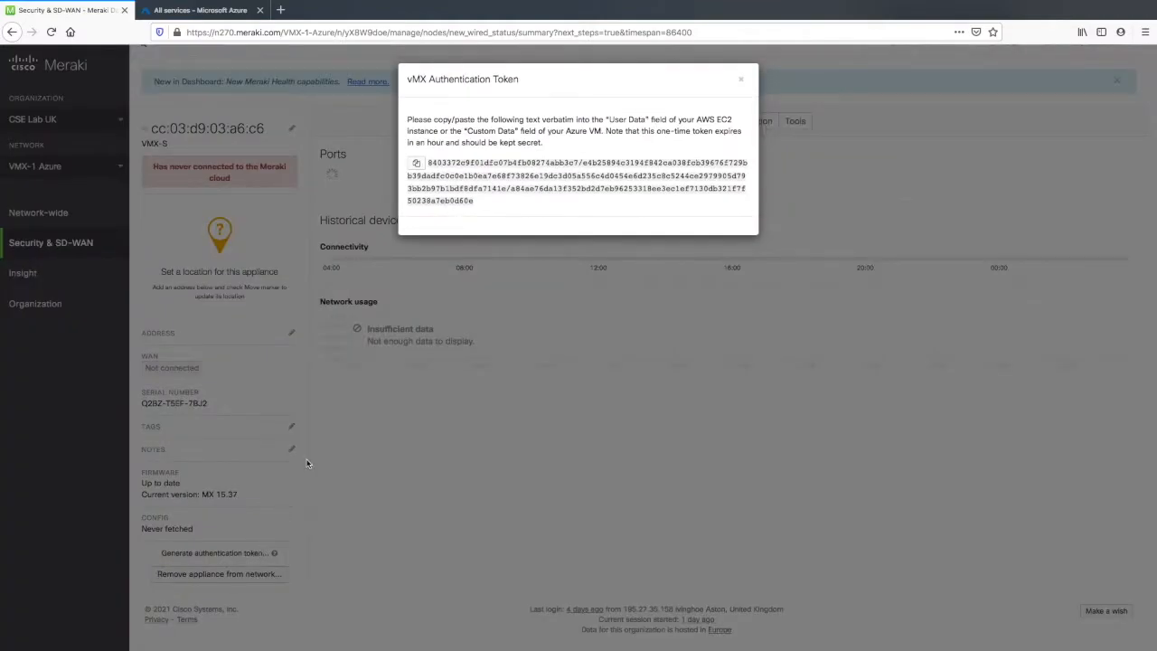
{"action": "left_click", "coordinate": [414, 165]}
{"action": "left_click", "coordinate": [741, 80]}
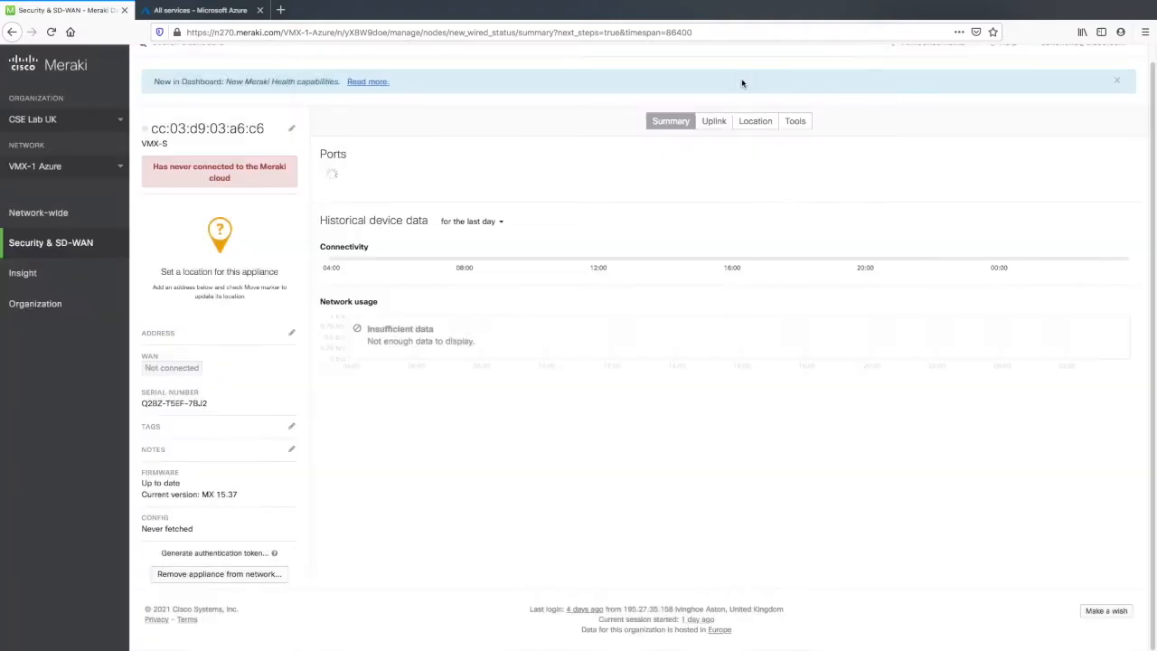
Switch to the Microsoft Azure portal and view the list of existing virtual machines
{"action": "left_click", "coordinate": [217, 10]}
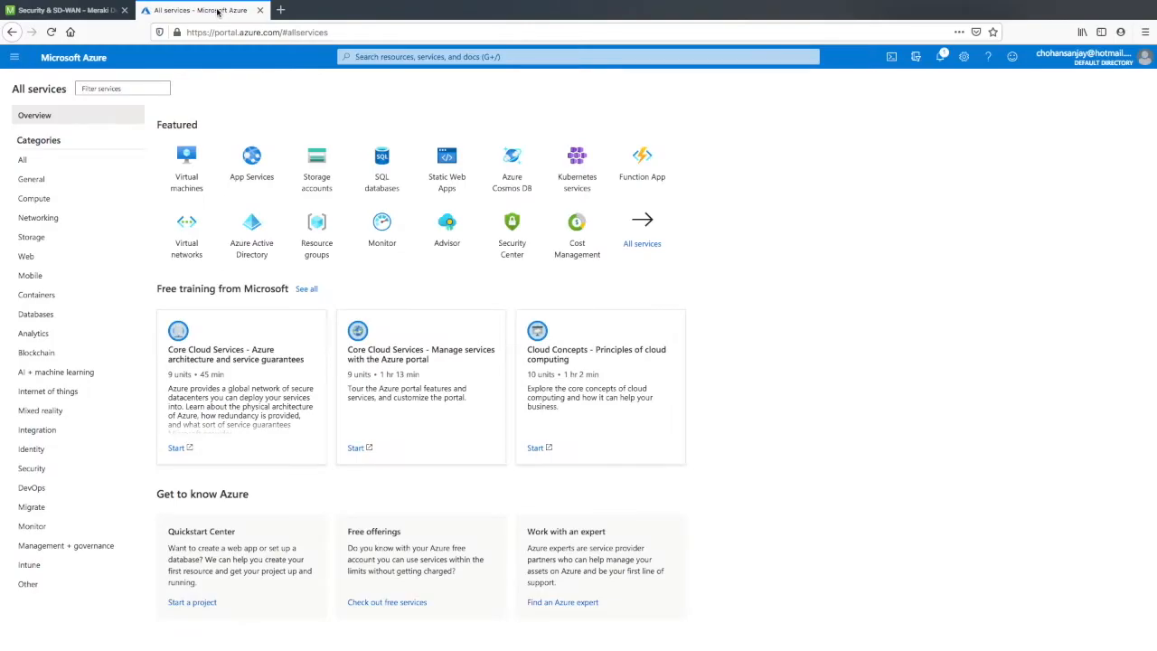
{"action": "mouse_move", "coordinate": [194, 157]}
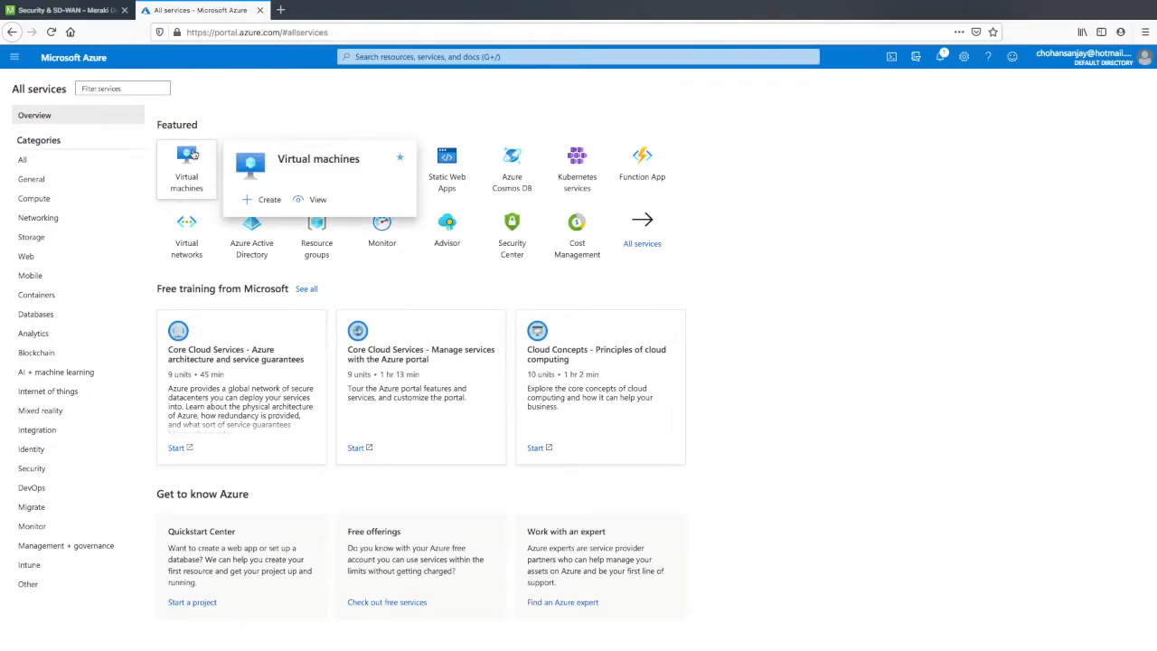
{"action": "left_click", "coordinate": [303, 199]}
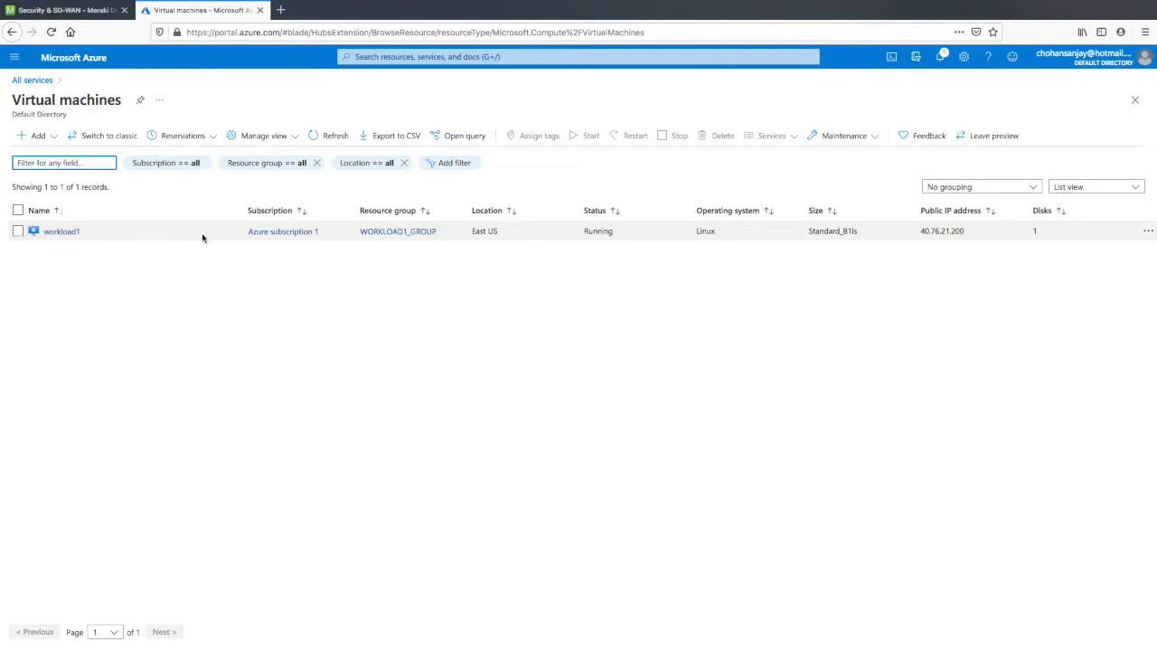
Return to all services and open the subnets of the VNET1 virtual network for review
{"action": "left_click", "coordinate": [35, 81]}
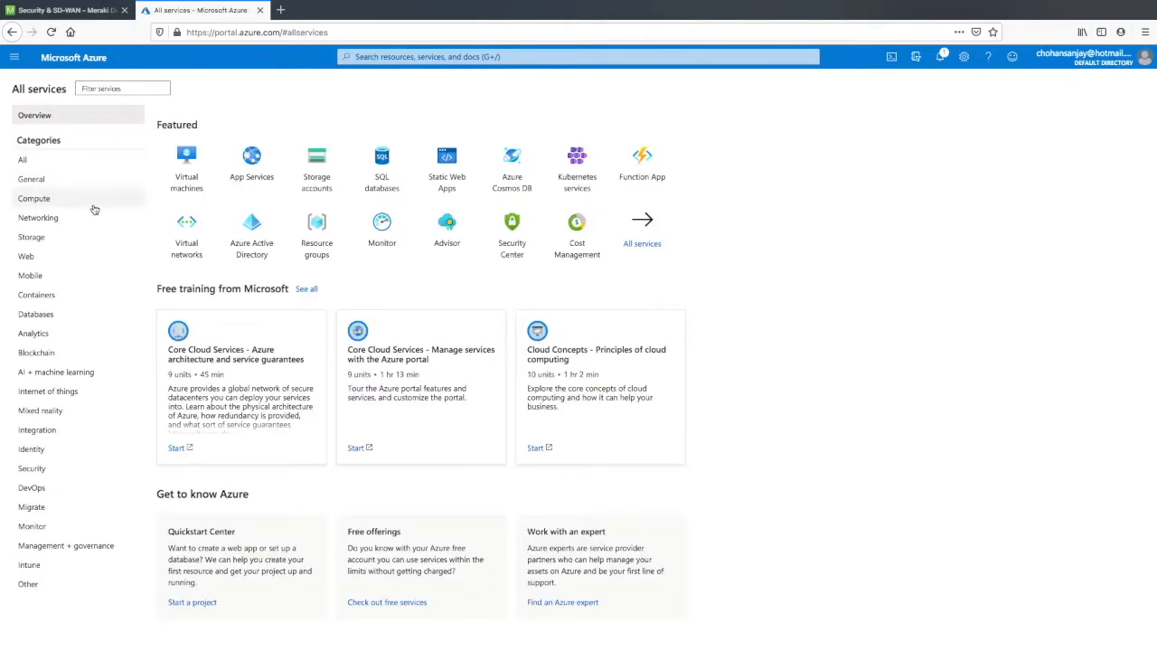
{"action": "left_click", "coordinate": [176, 236]}
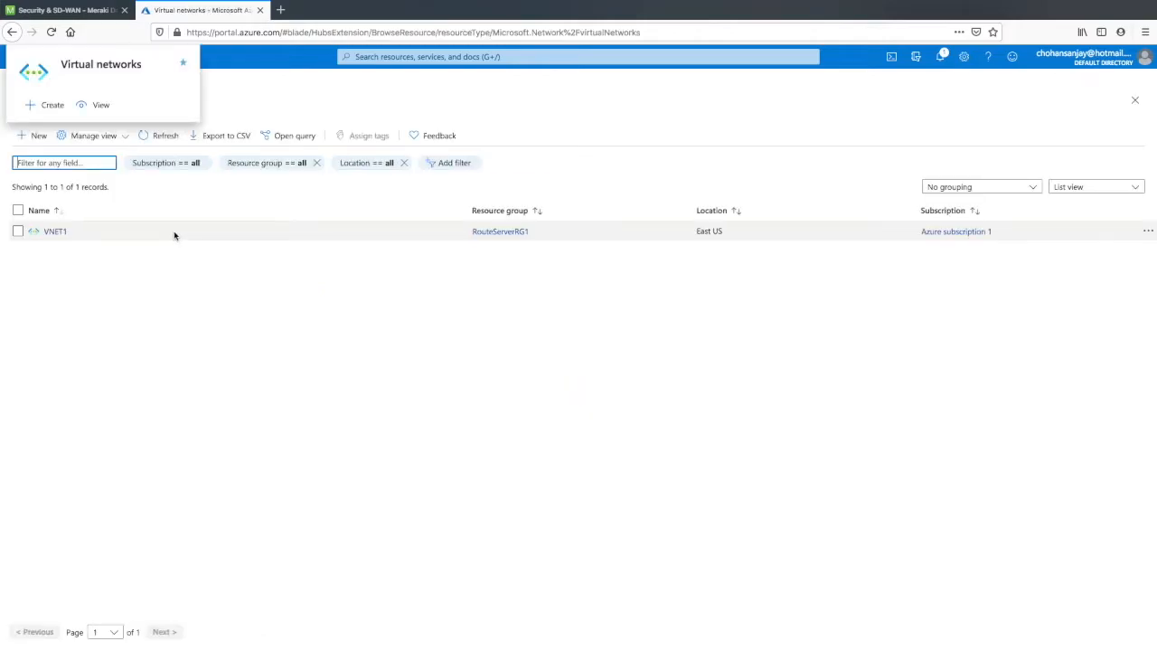
{"action": "left_click", "coordinate": [56, 232]}
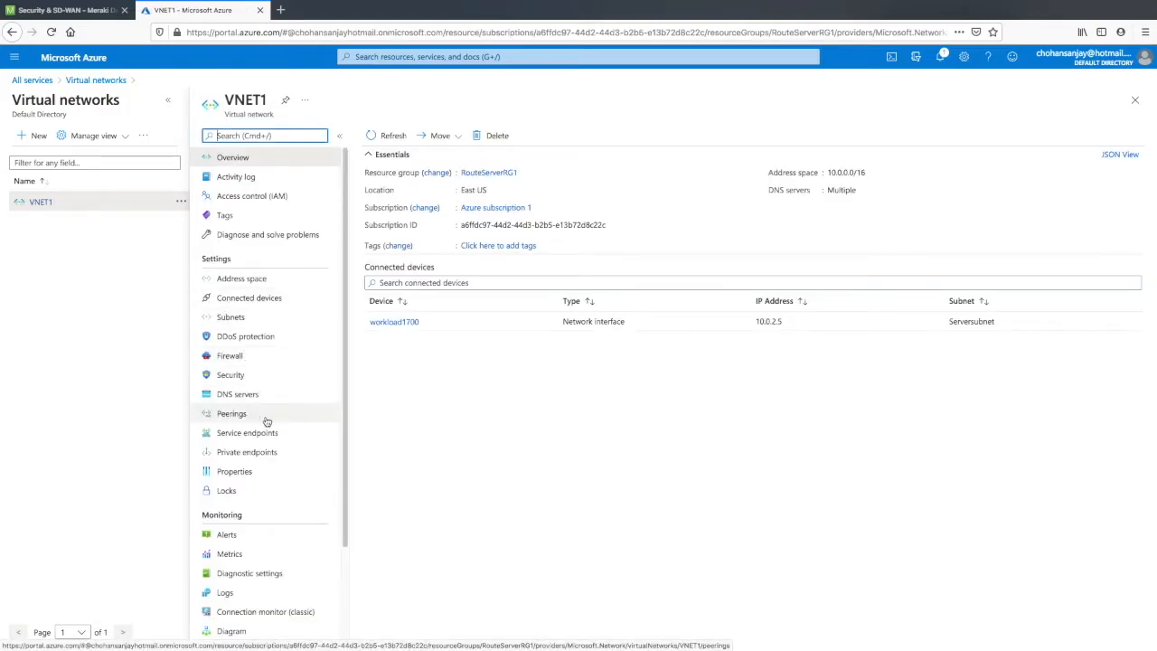
{"action": "left_click", "coordinate": [232, 323]}
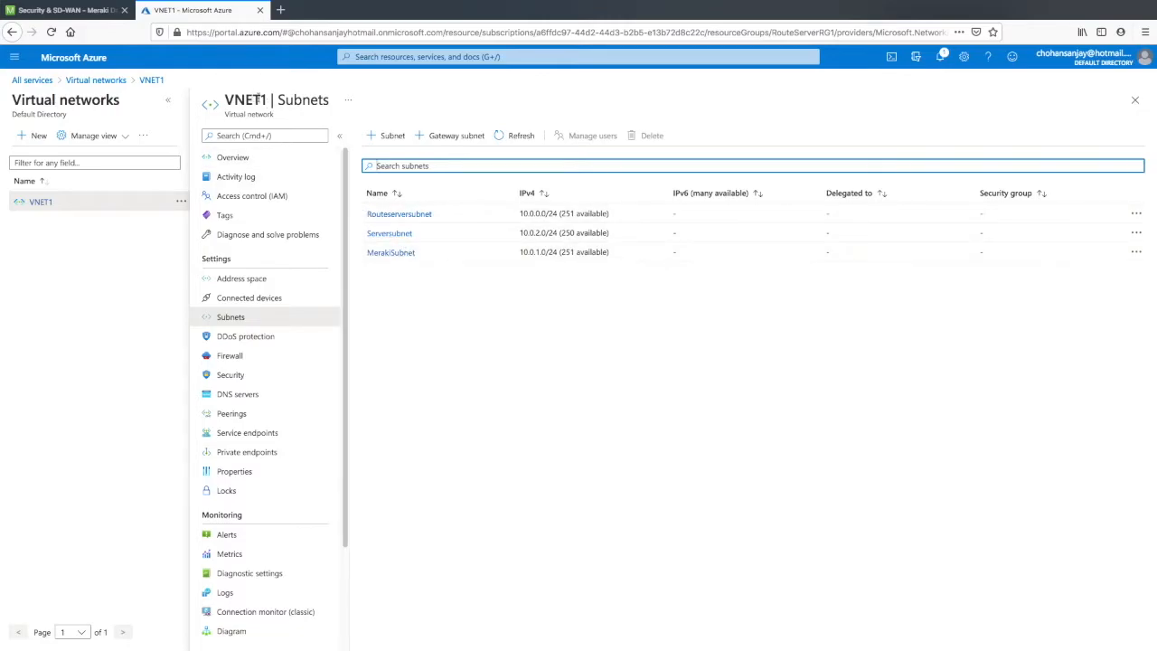
Return to all services, search the portal for "market" and open the Marketplace
{"action": "left_click", "coordinate": [32, 80]}
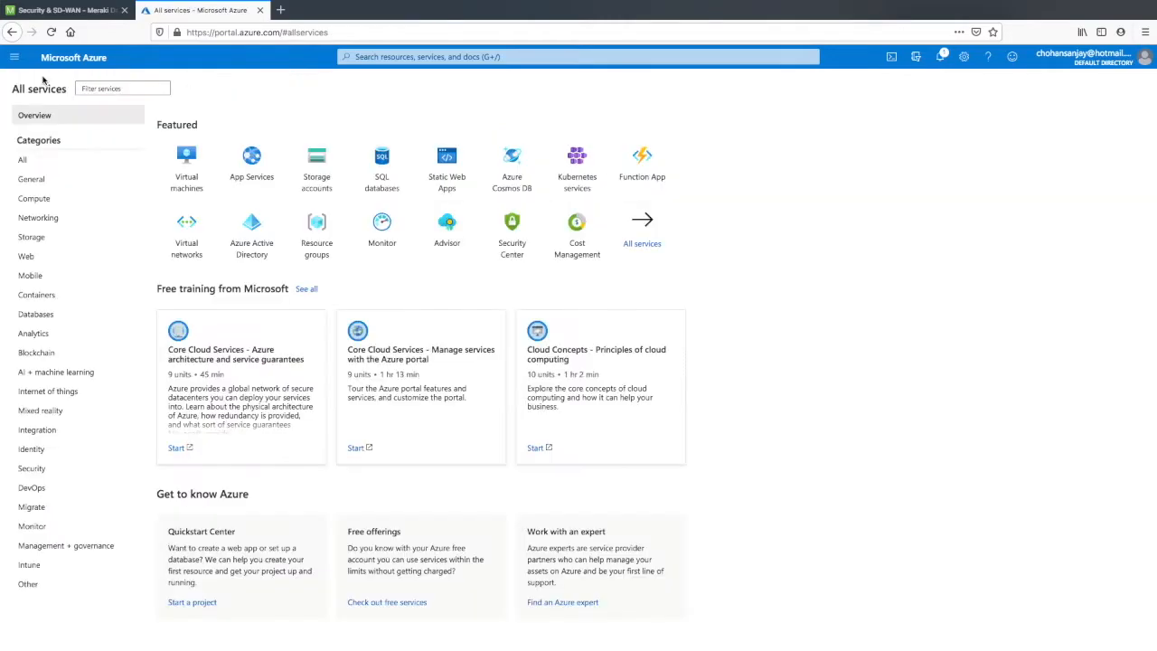
{"action": "left_click", "coordinate": [389, 56]}
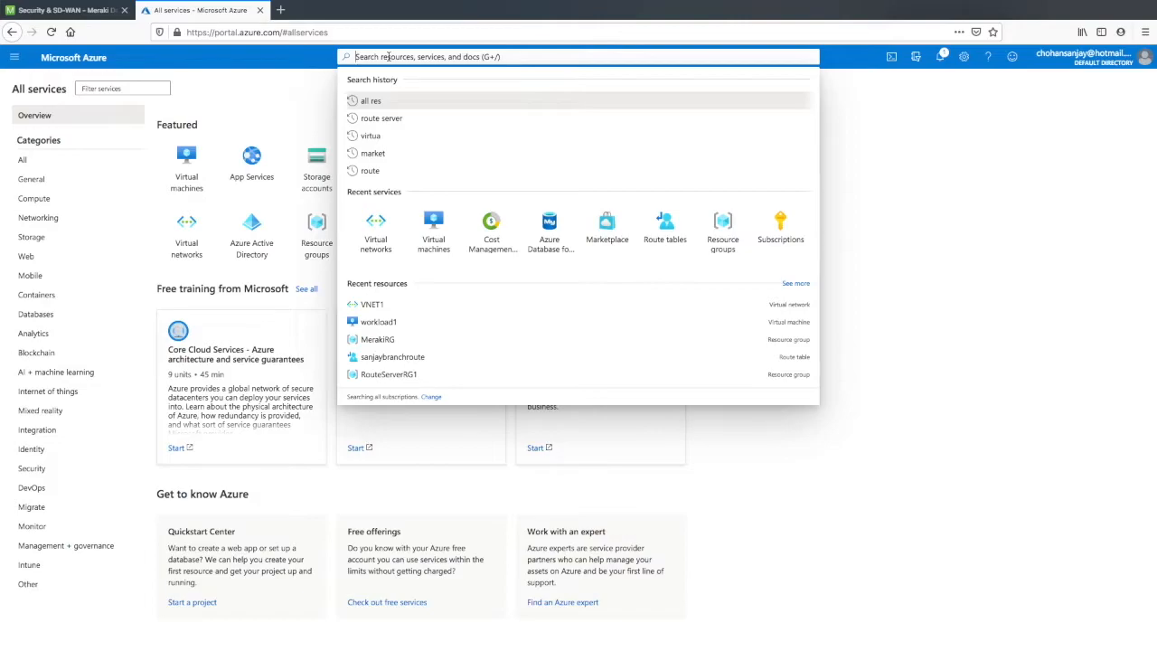
{"action": "type", "text": "market"}
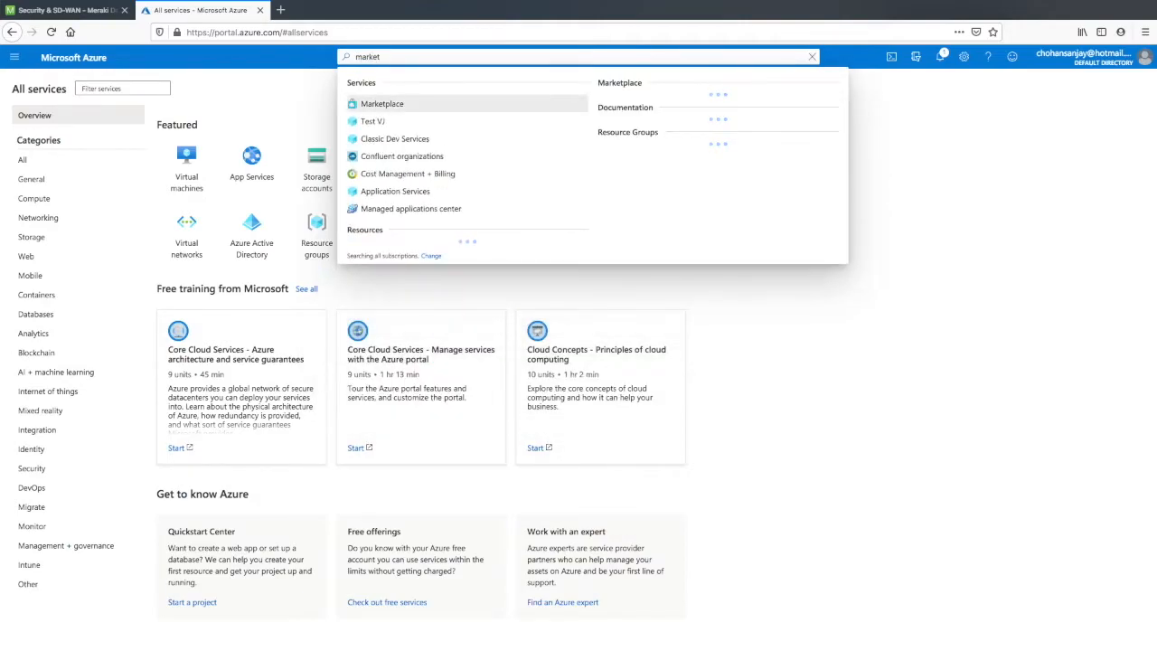
{"action": "left_click", "coordinate": [380, 104]}
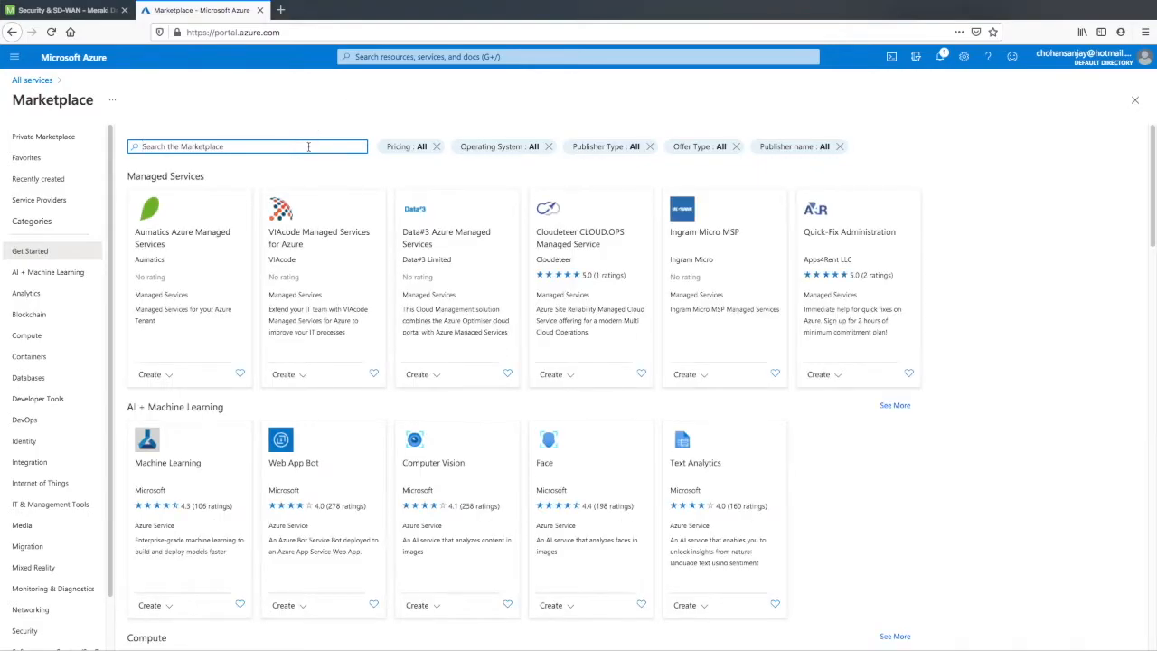
Search the Marketplace for "meraki", open the Cisco Meraki vMX offer and start creating it
{"action": "type", "text": "meraki"}
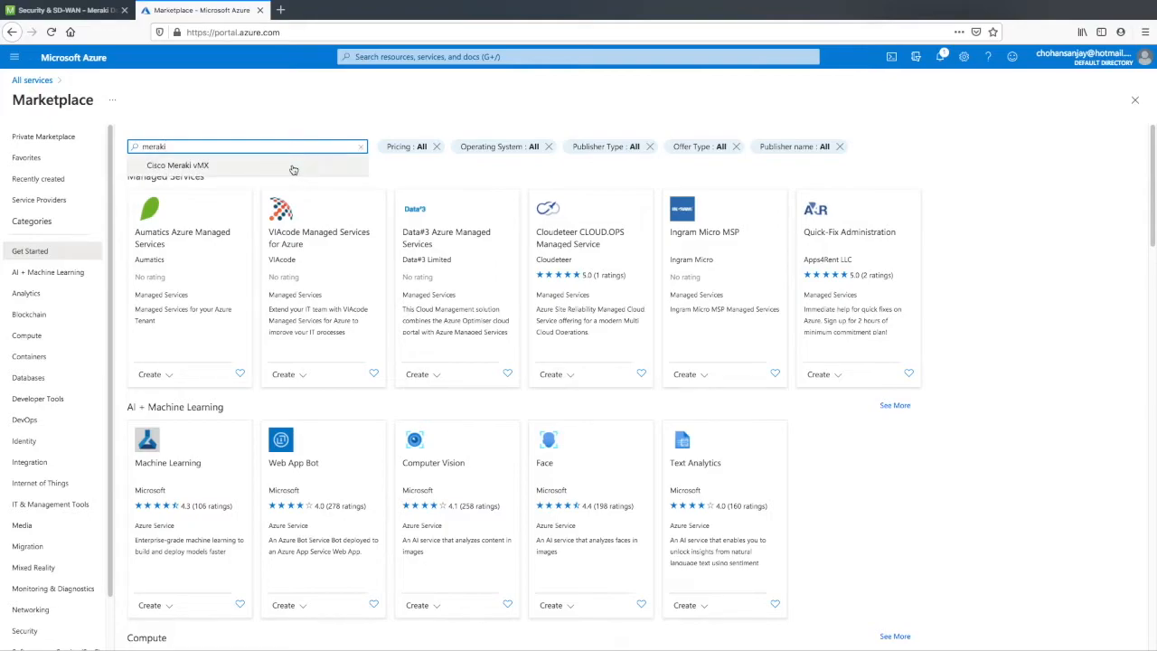
{"action": "left_click", "coordinate": [292, 169]}
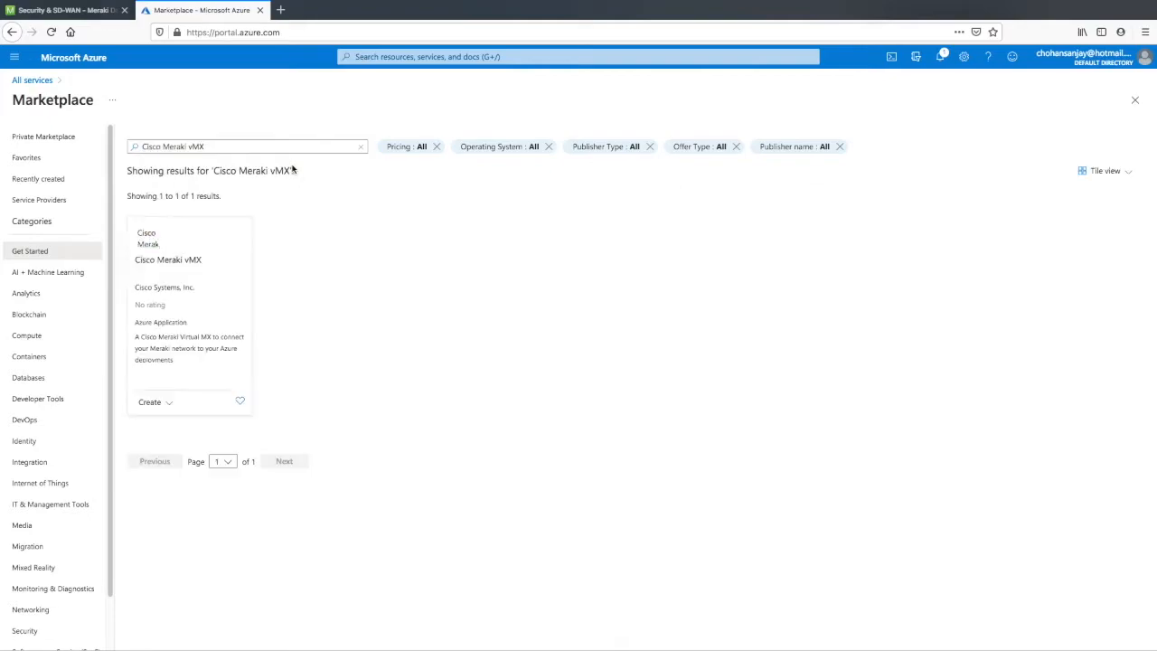
{"action": "left_click", "coordinate": [159, 246]}
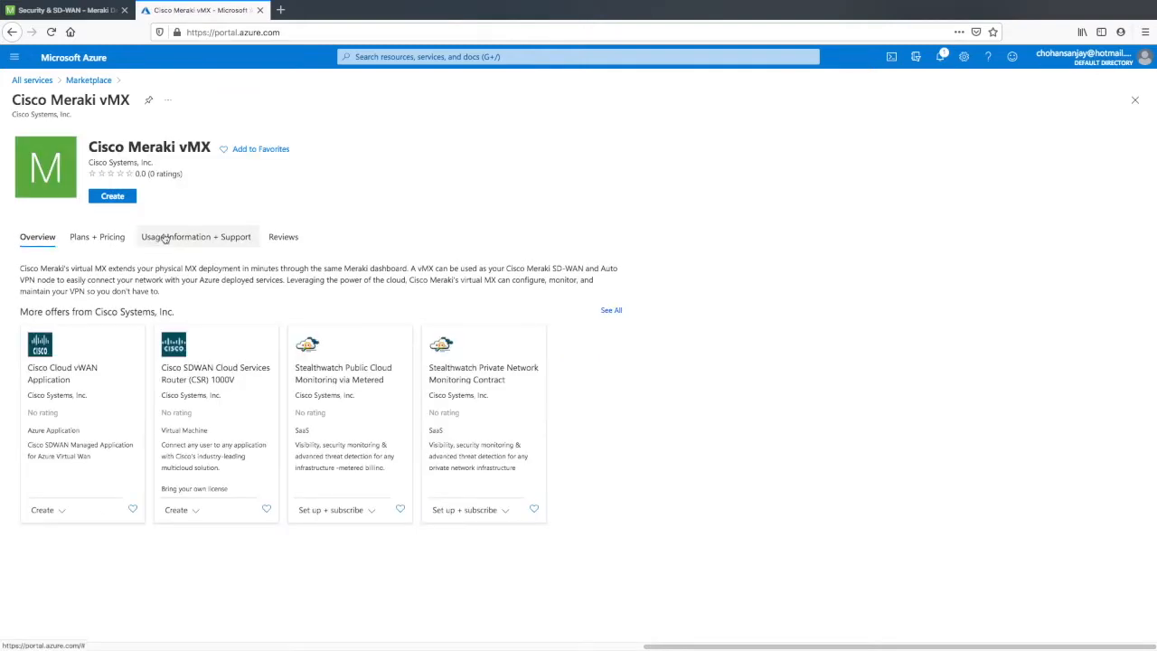
{"action": "left_click", "coordinate": [119, 198]}
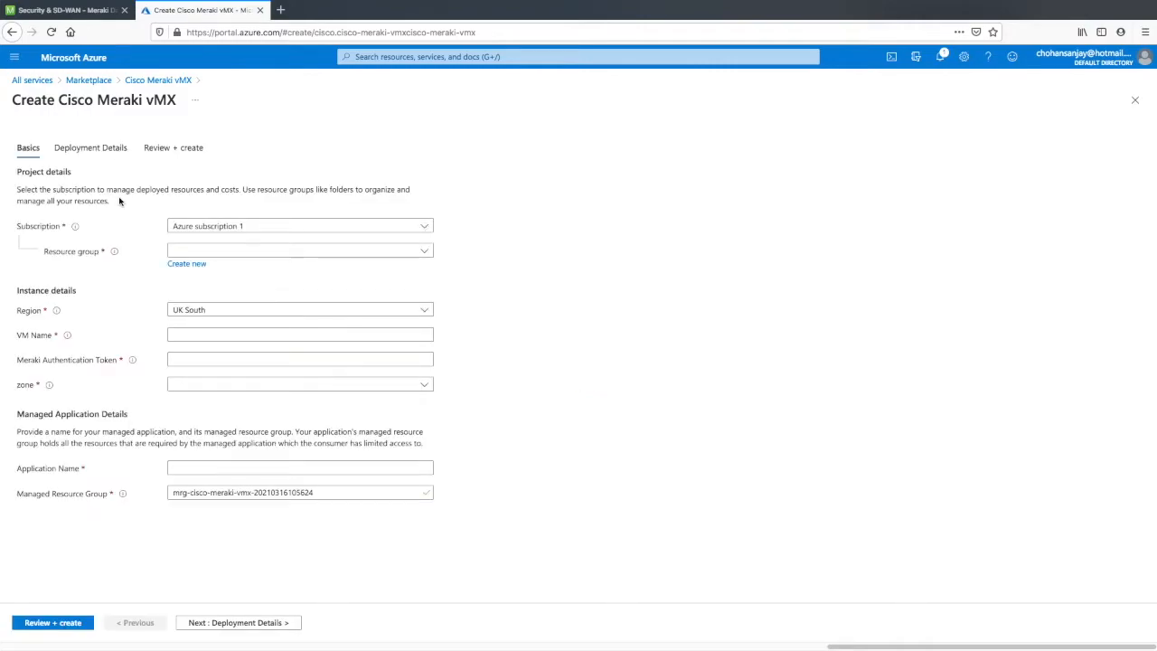
Keep Azure subscription 1 in the project details and set the resource group to RG-VMs
{"action": "left_click", "coordinate": [425, 228]}
{"action": "left_click", "coordinate": [427, 230]}
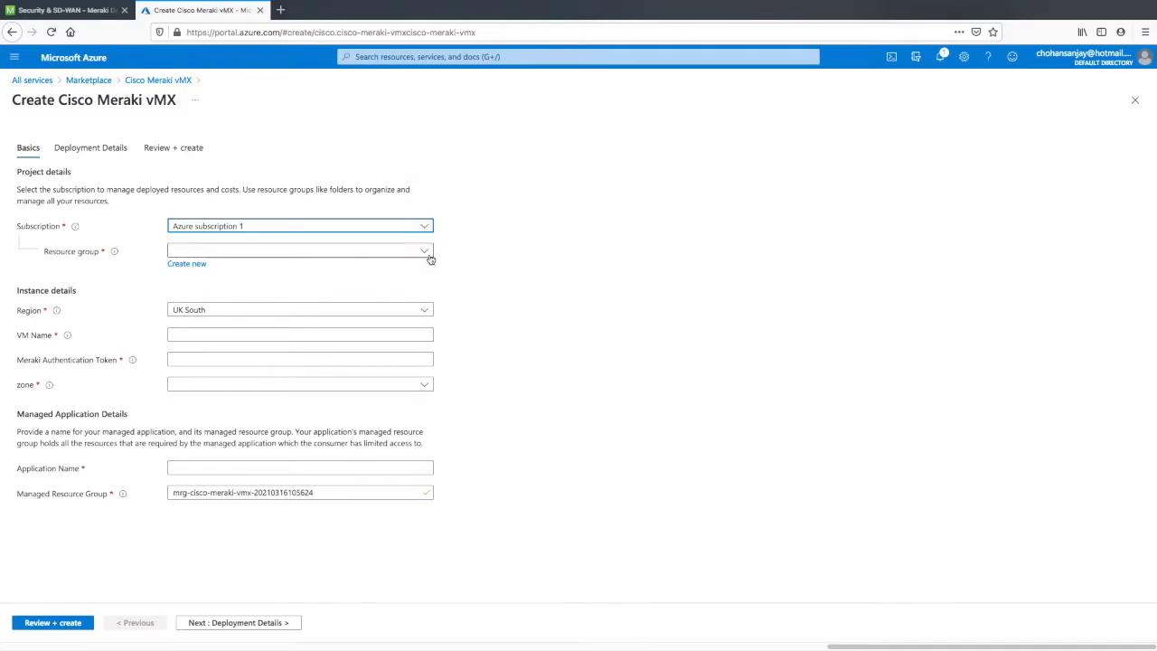
{"action": "left_click", "coordinate": [425, 253]}
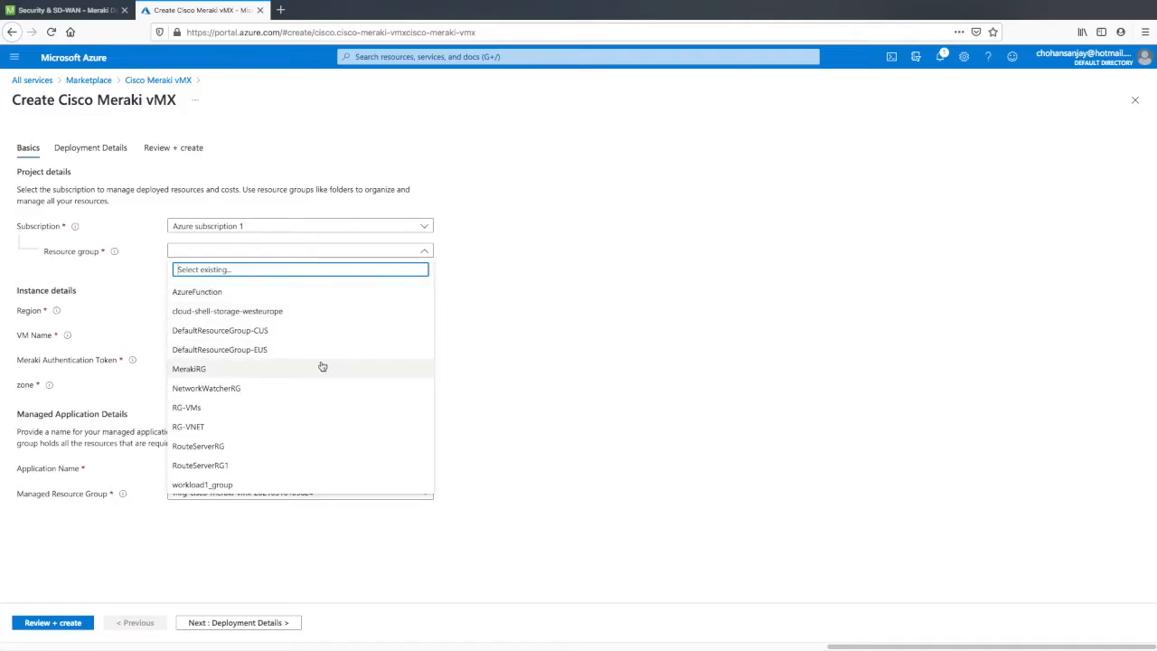
{"action": "left_click", "coordinate": [322, 405]}
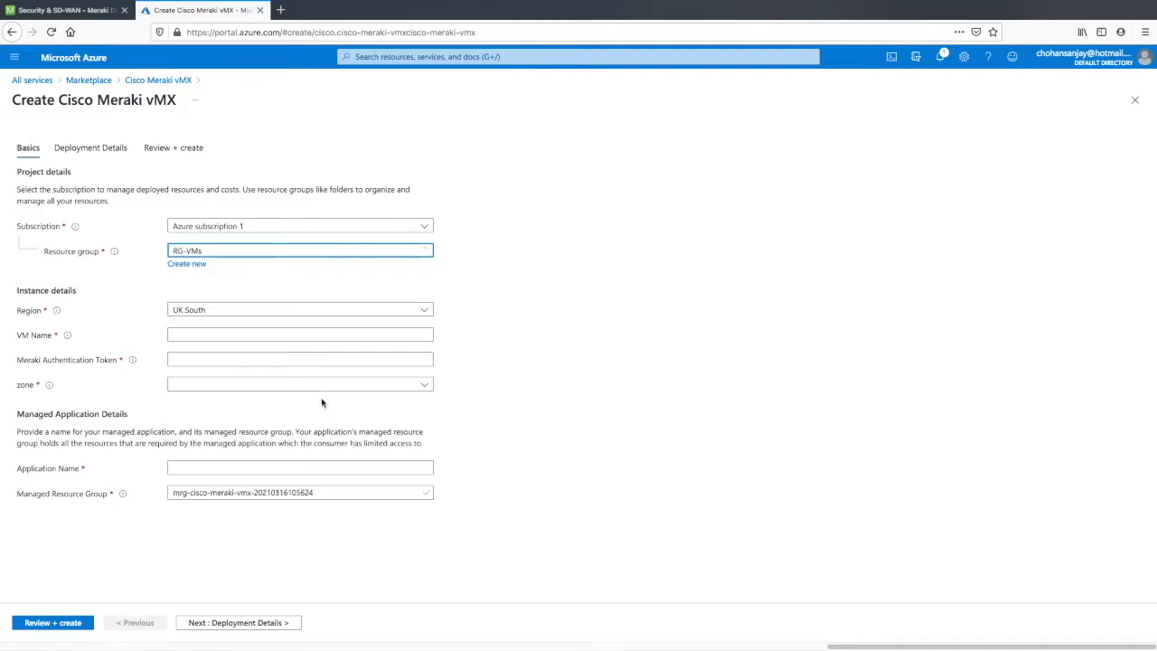
Set the vMX instance's region to East US and name the VM VMX-1
{"action": "left_click", "coordinate": [424, 312]}
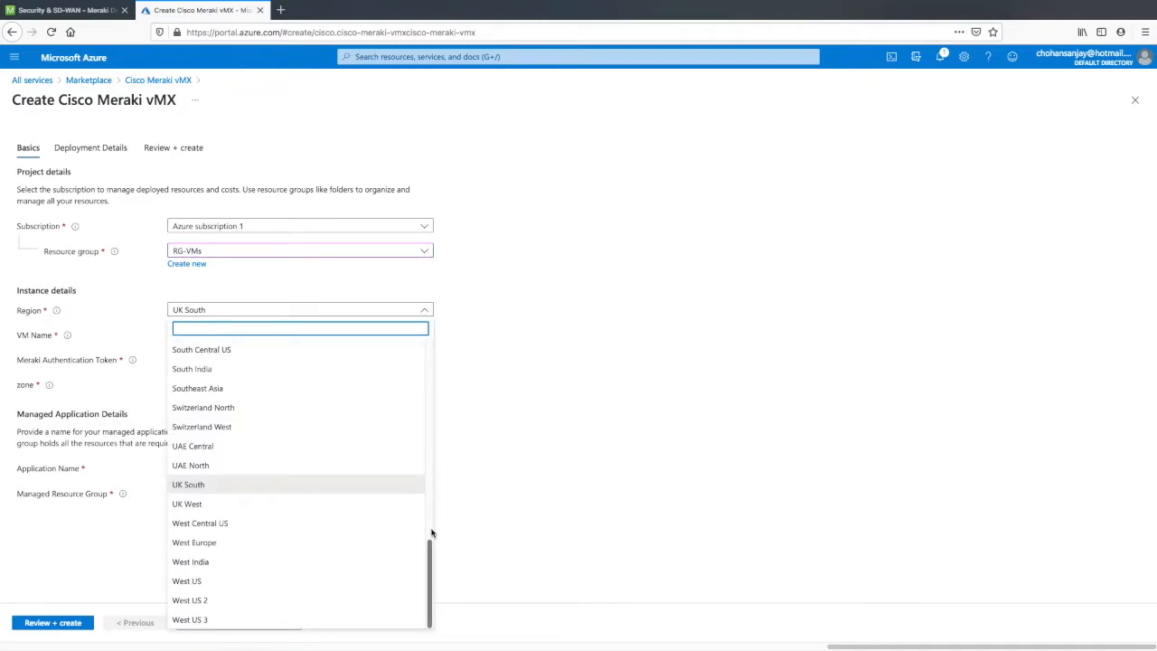
{"action": "left_click_drag", "start_coordinate": [431, 545], "coordinate": [443, 406]}
{"action": "left_click", "coordinate": [355, 426]}
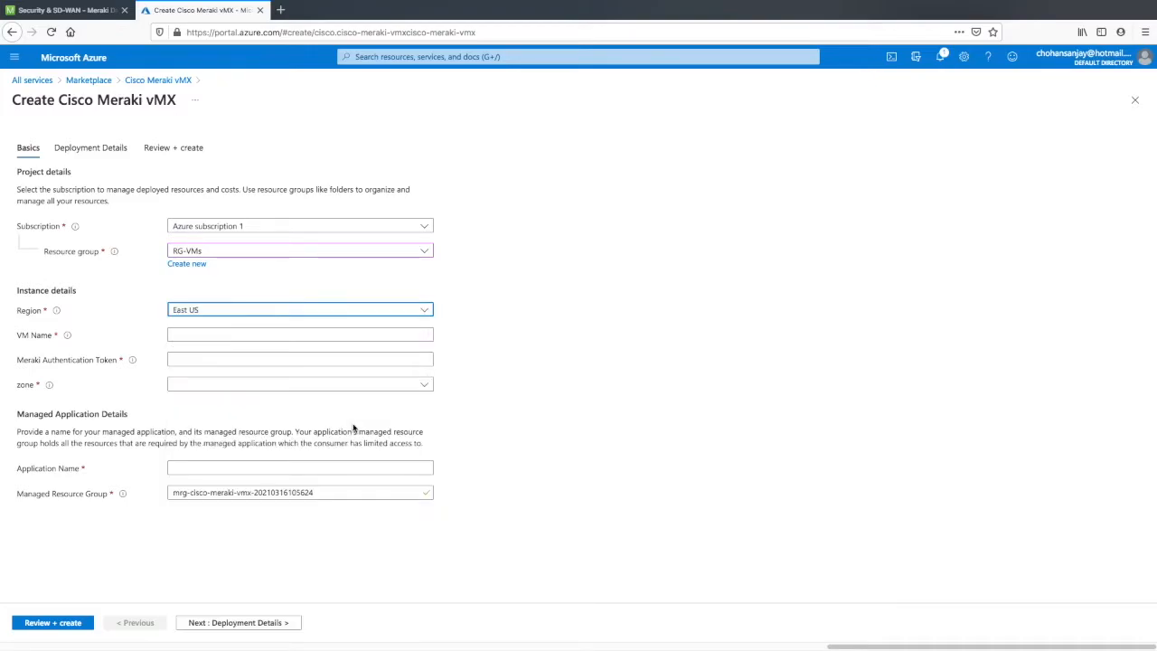
{"action": "left_click", "coordinate": [400, 335]}
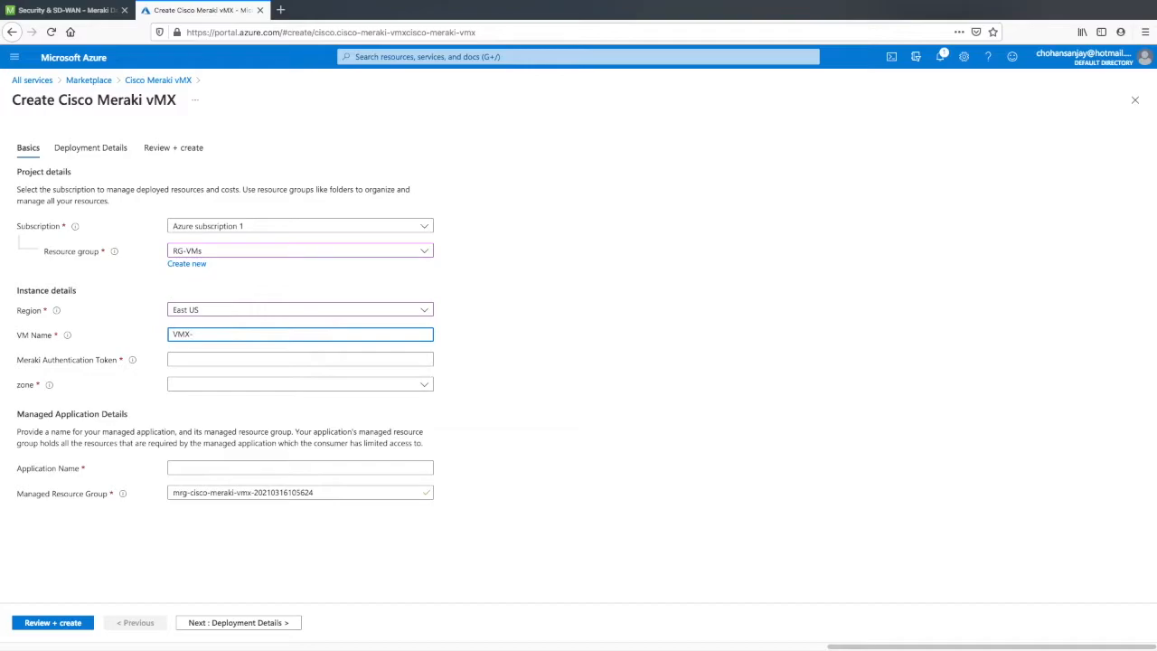
Paste the Meraki authentication token into the instance details and choose zone 1
{"action": "left_click", "coordinate": [307, 362]}
{"action": "key", "text": "ctrl+v"}
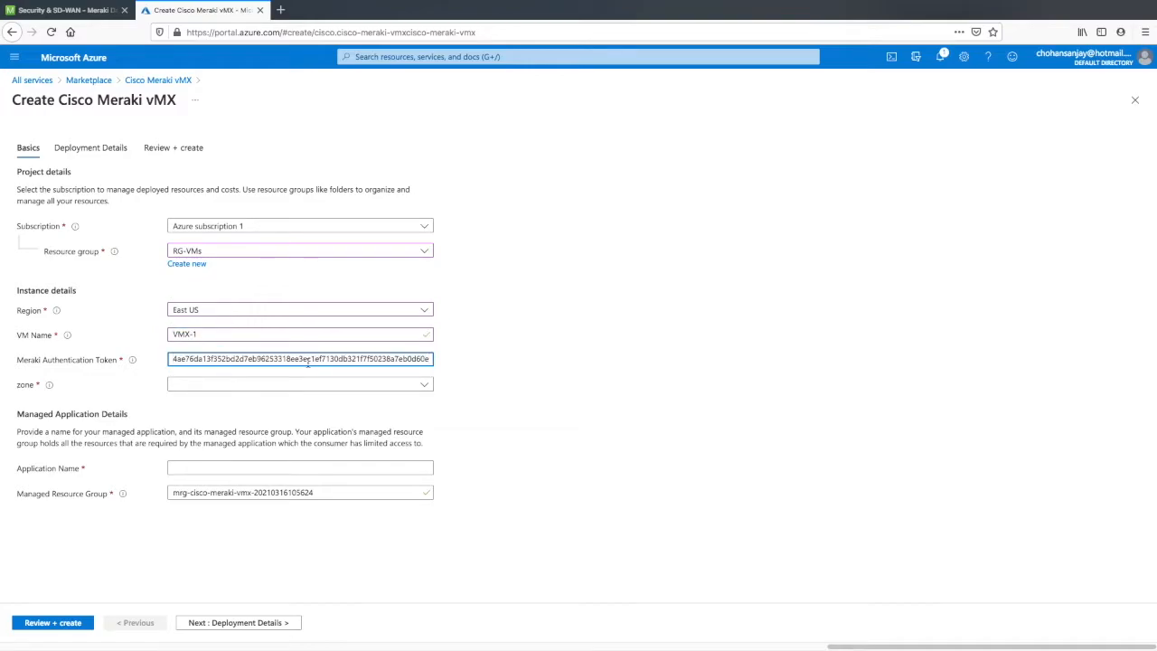
{"action": "left_click", "coordinate": [268, 386]}
{"action": "left_click", "coordinate": [239, 420]}
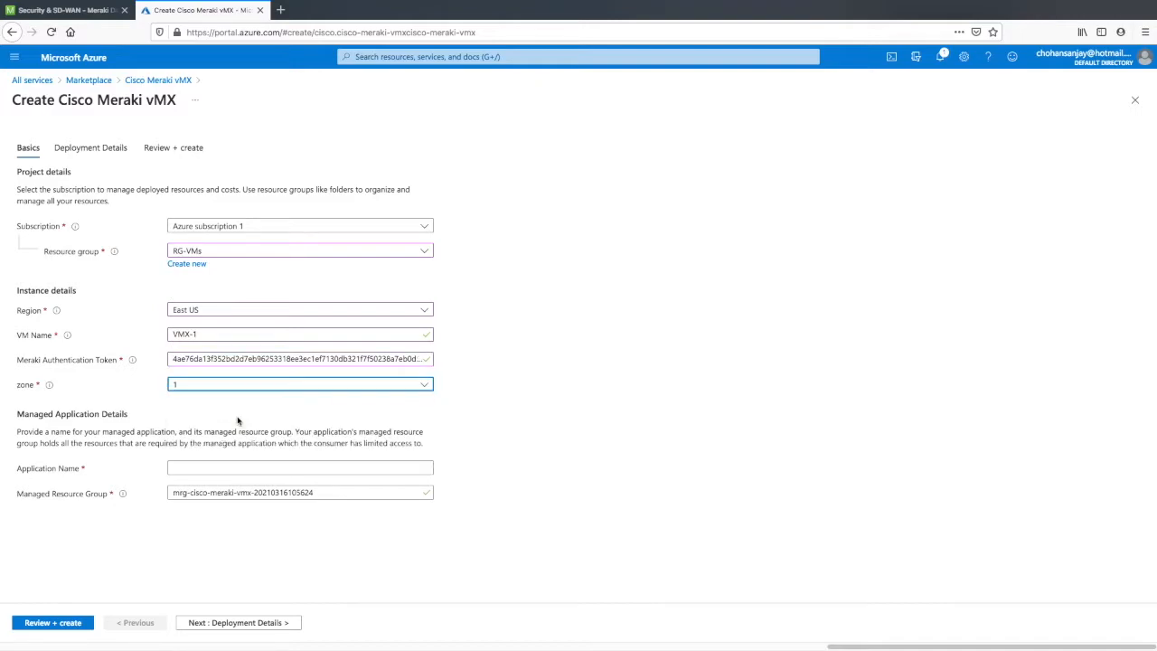
Name the managed application MerakiVMX1 and continue to the deployment details
{"action": "left_click", "coordinate": [258, 468]}
{"action": "type", "text": "M"}
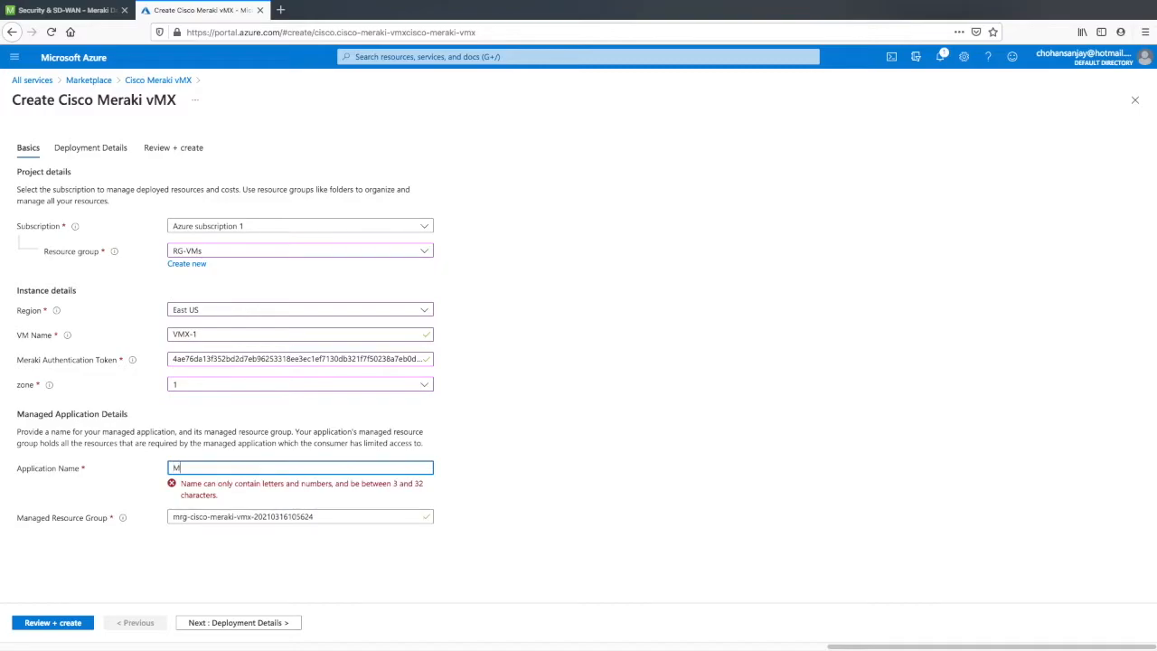
{"action": "type", "text": "erakiVMX1"}
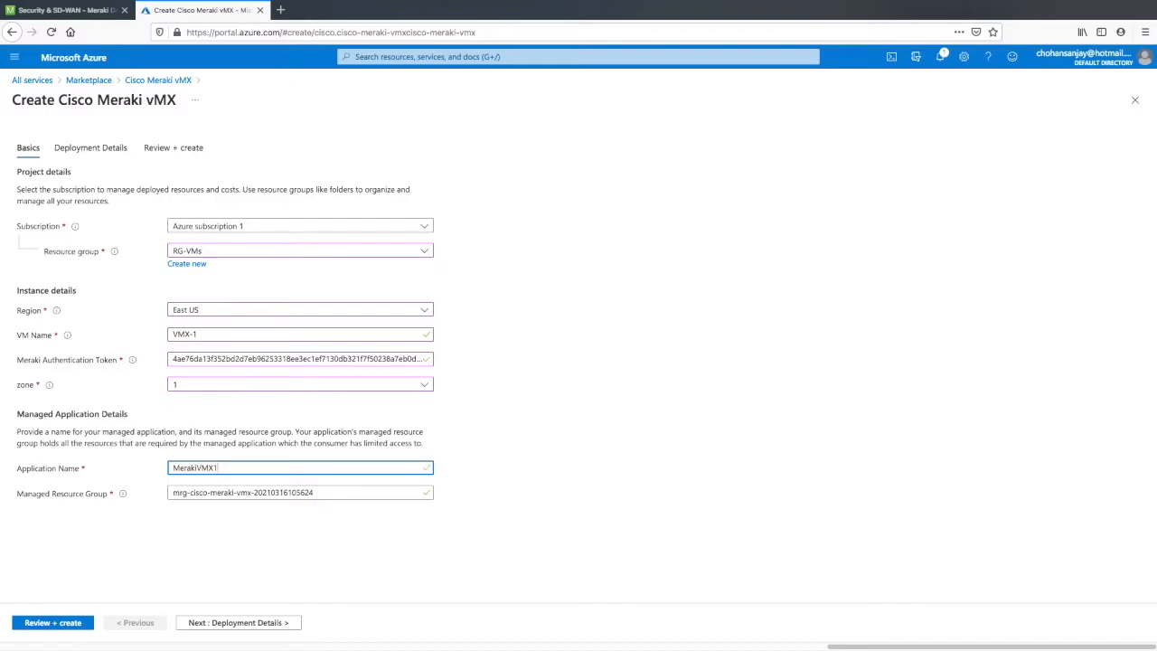
{"action": "left_click", "coordinate": [268, 623]}
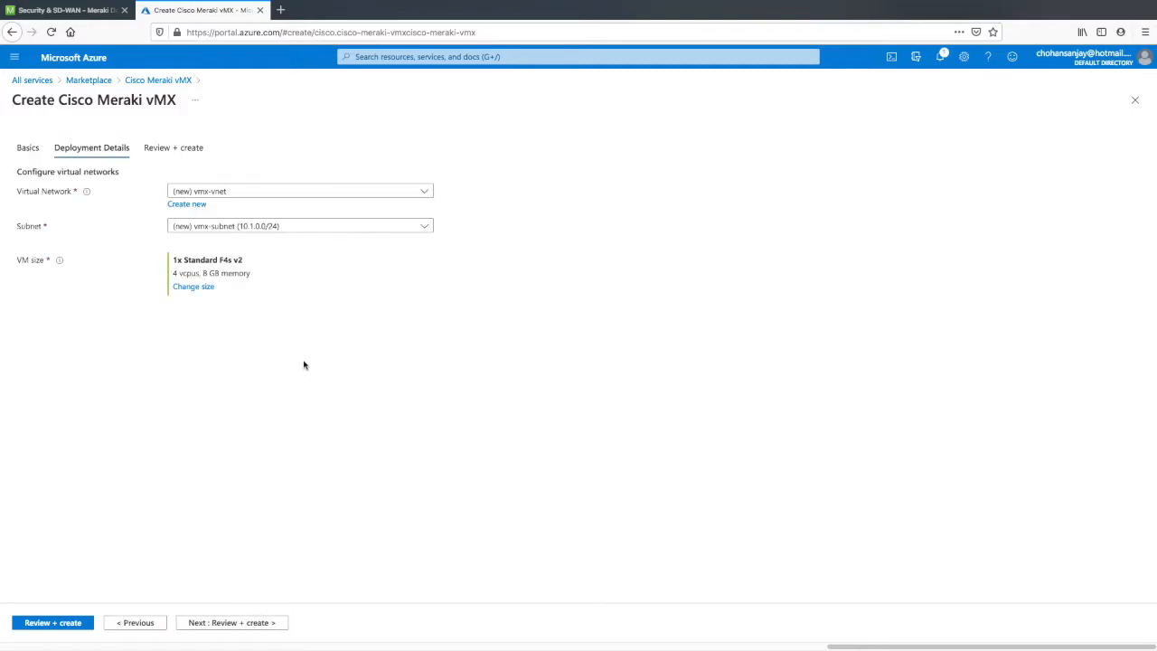
Place the vMX in the existing VNET1 virtual network, on MerakiSubnet (10.0.1.0/24)
{"action": "left_click", "coordinate": [424, 193]}
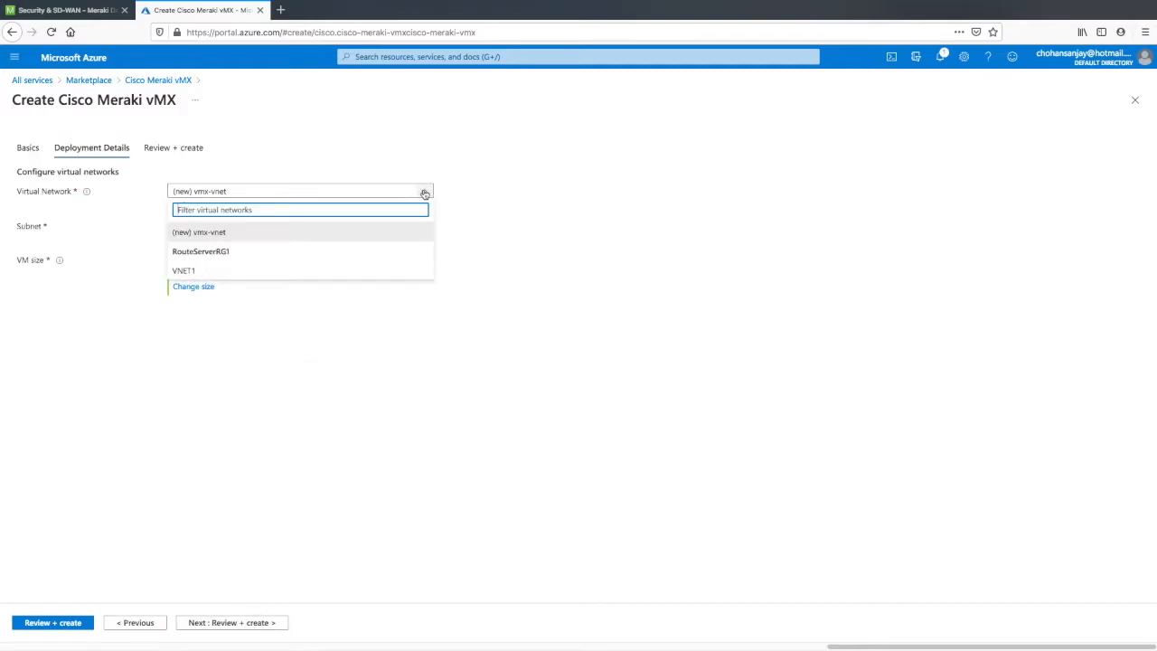
{"action": "left_click", "coordinate": [189, 270]}
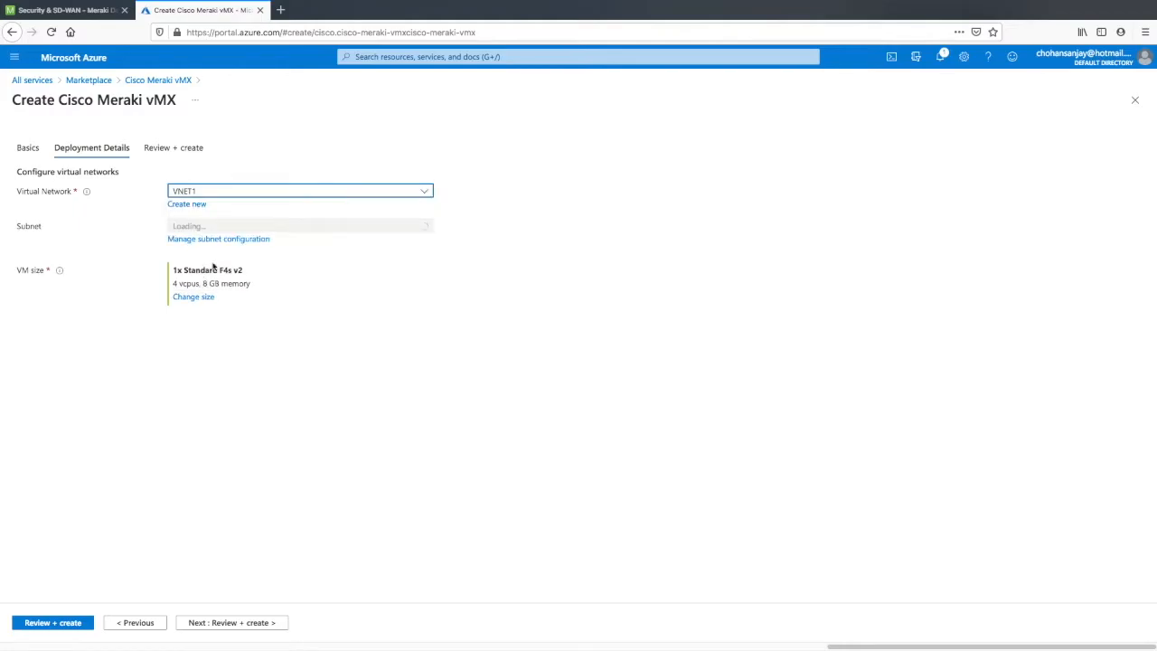
{"action": "left_click", "coordinate": [426, 229]}
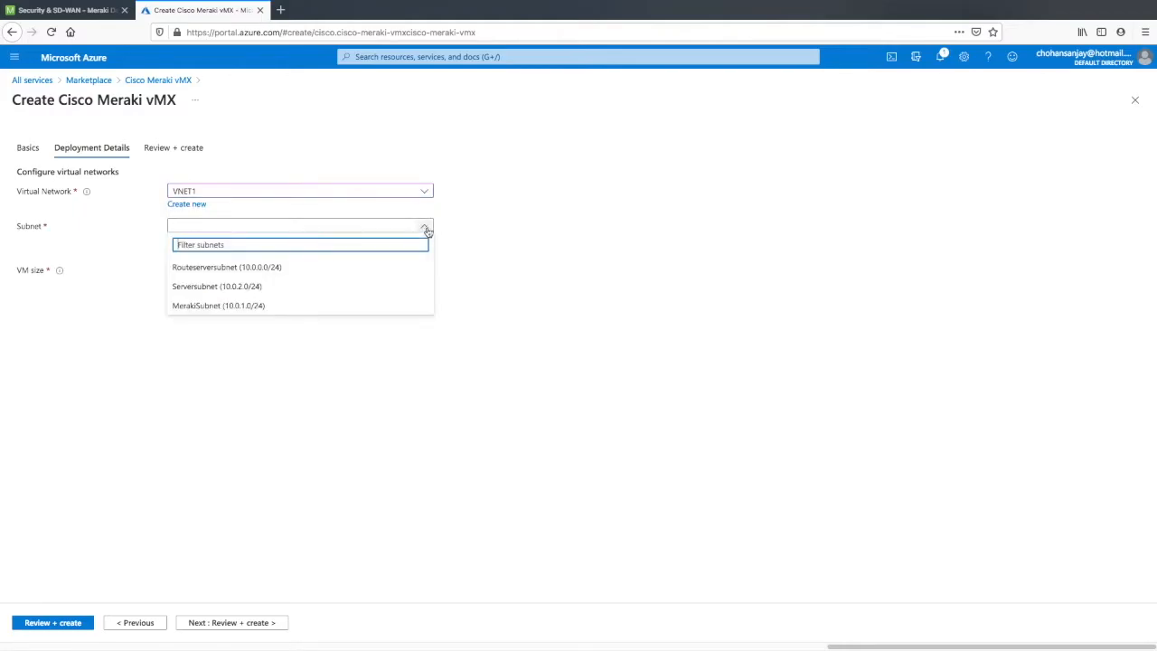
{"action": "left_click", "coordinate": [262, 307]}
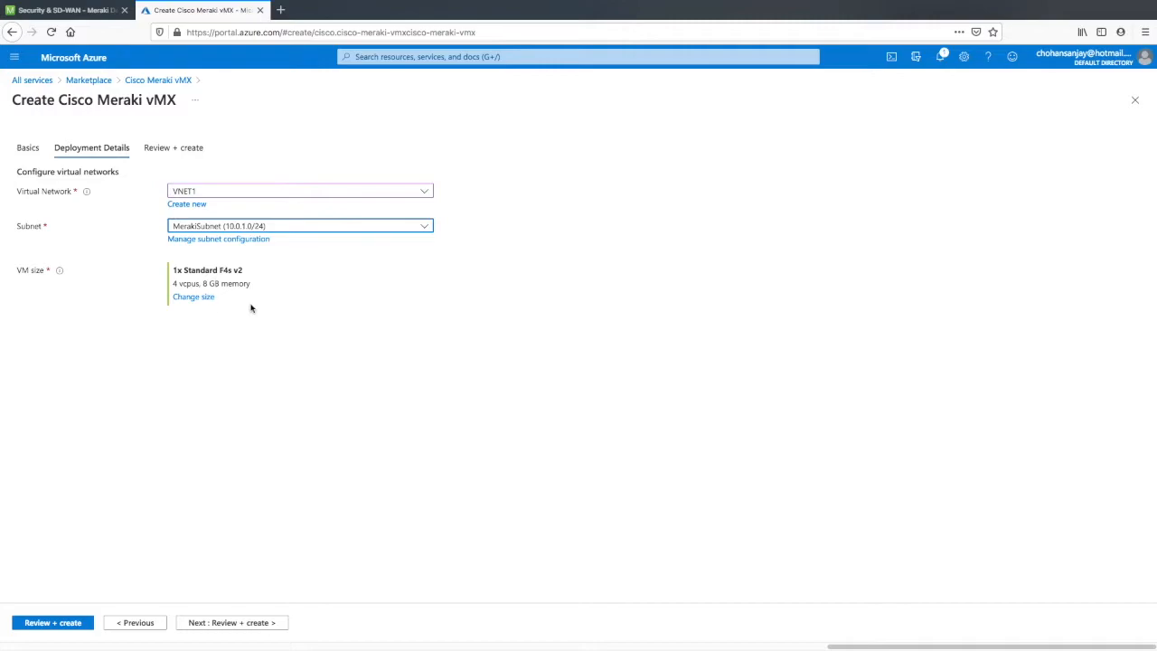
Change the VM size to D2_v3 from the non-premium storage sizes
{"action": "left_click", "coordinate": [198, 300]}
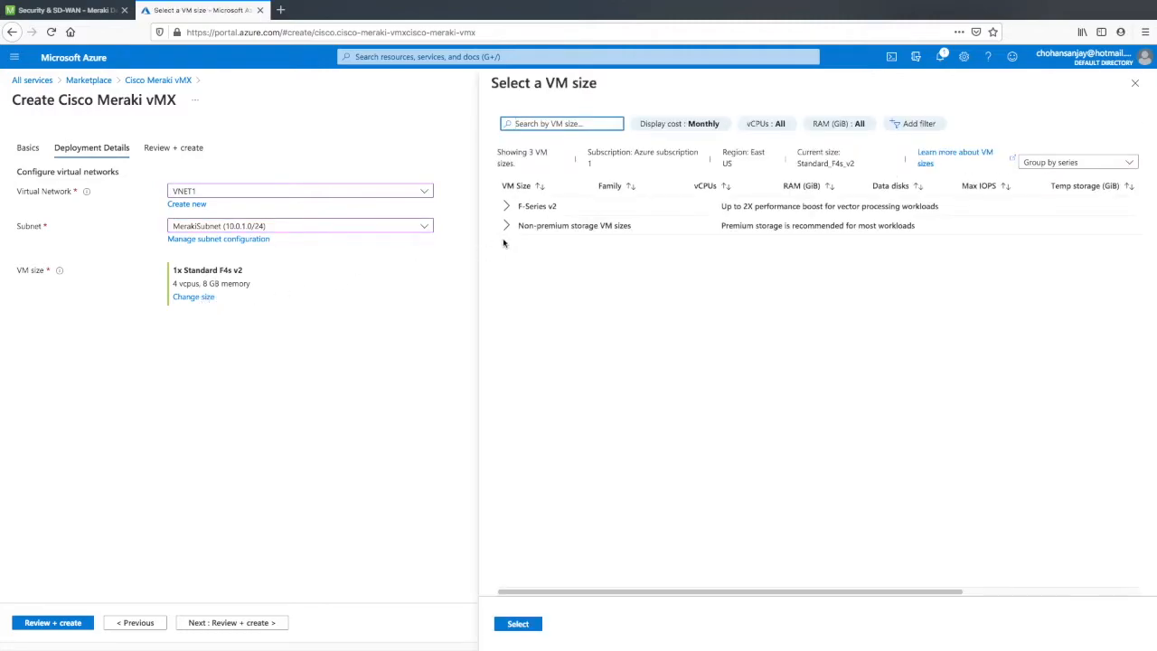
{"action": "left_click", "coordinate": [508, 228]}
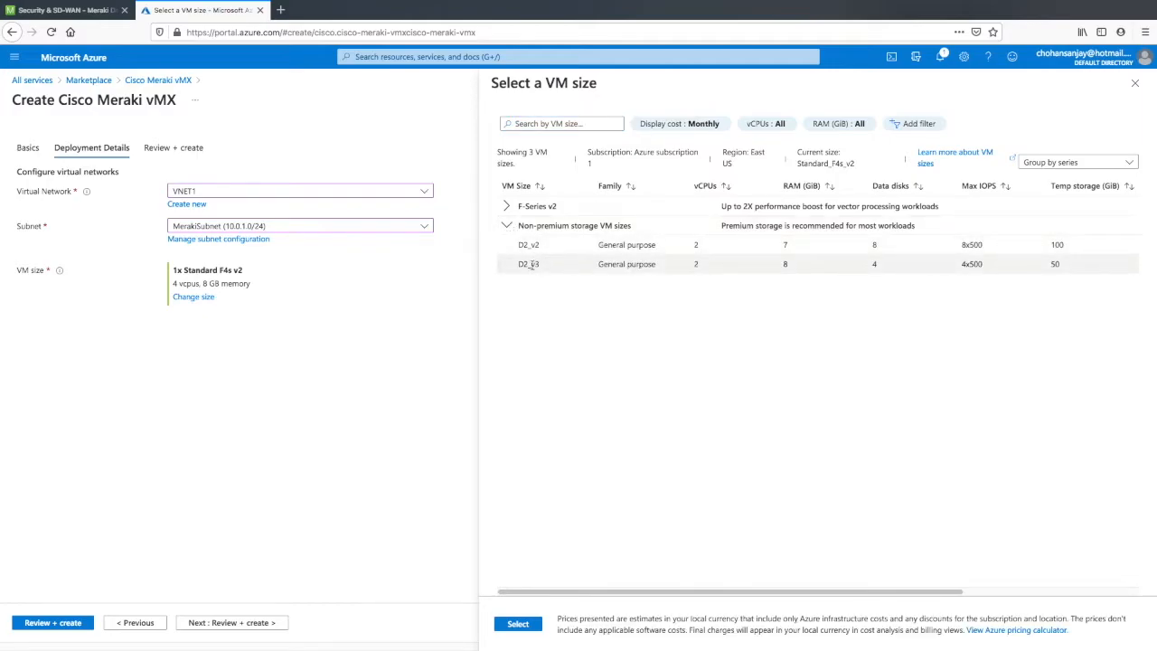
{"action": "left_click", "coordinate": [532, 265]}
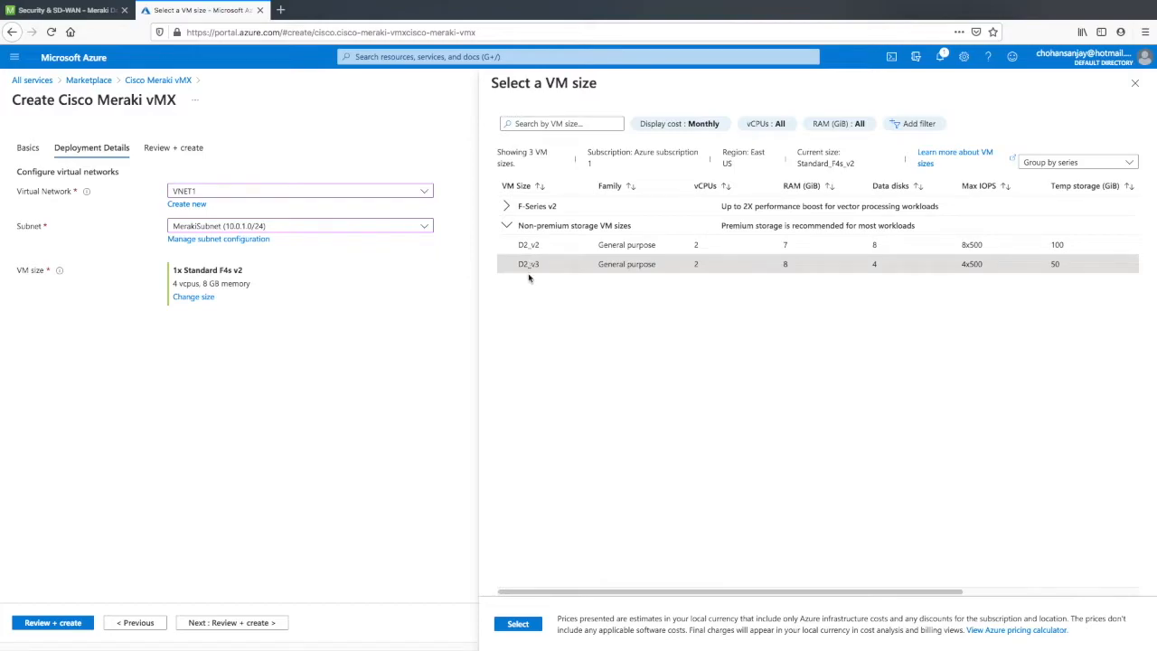
{"action": "left_click", "coordinate": [518, 623]}
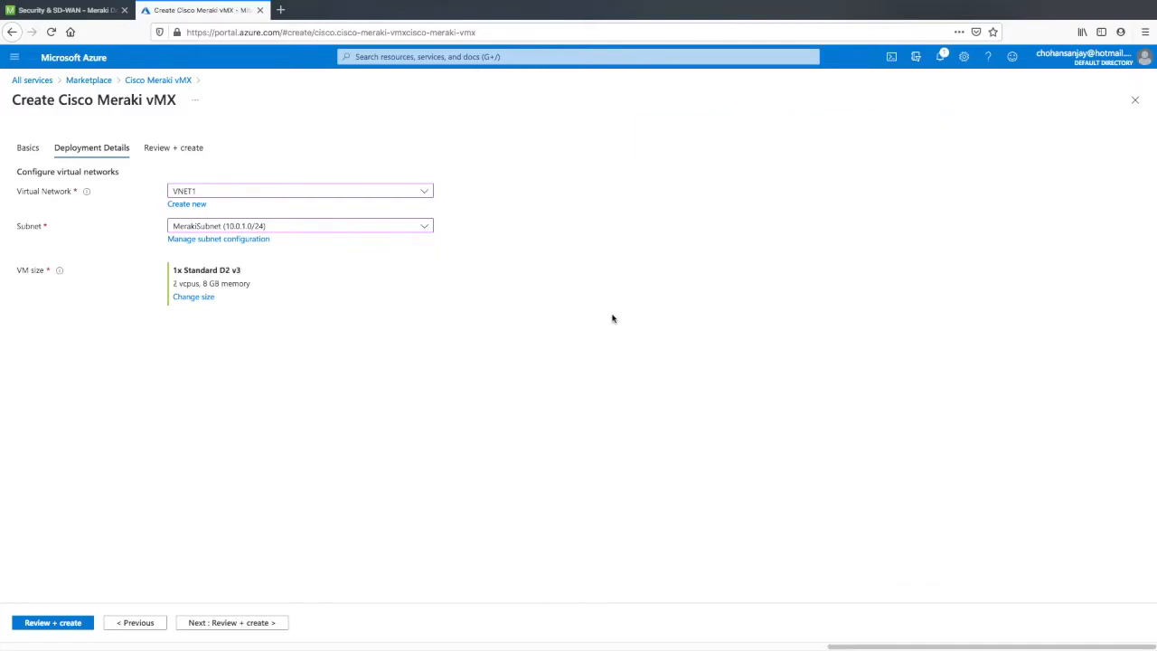
Proceed to the final review, agree to the terms and conditions and create the Cisco Meraki vMX
{"action": "left_click", "coordinate": [213, 623]}
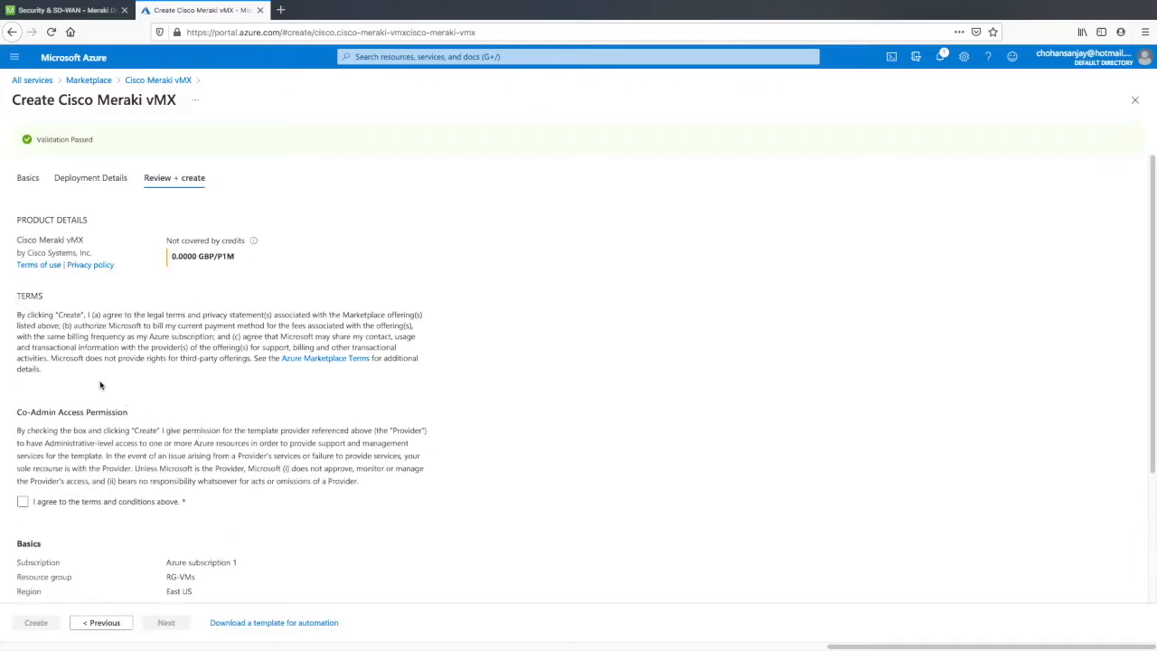
{"action": "left_click", "coordinate": [23, 501]}
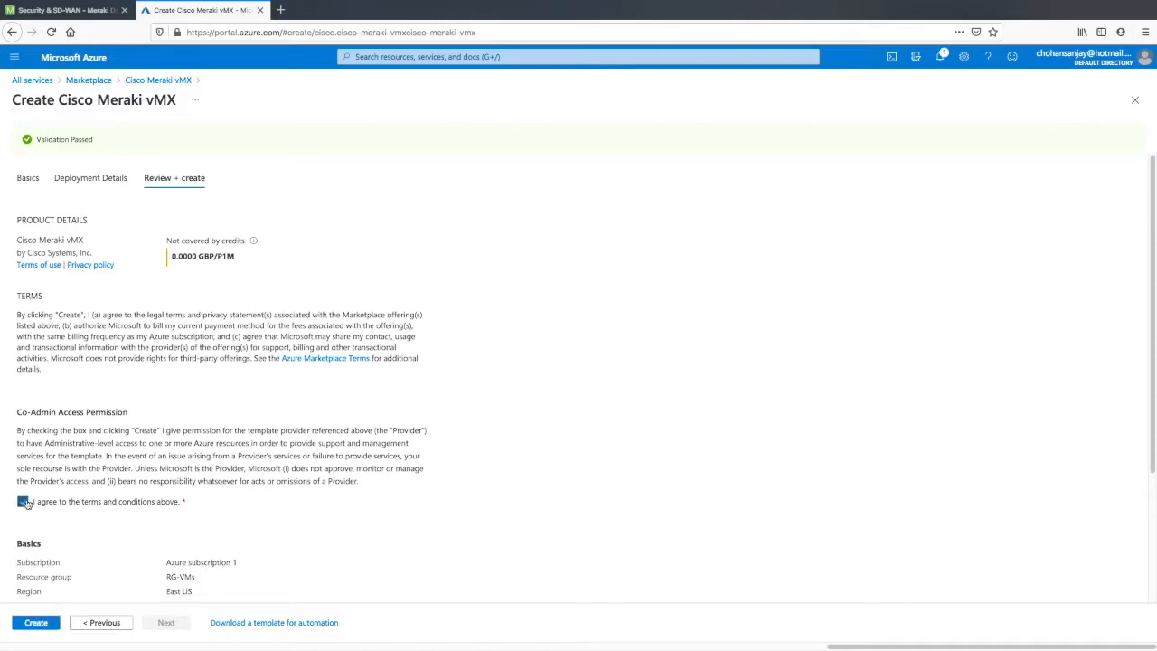
{"action": "left_click", "coordinate": [35, 622]}
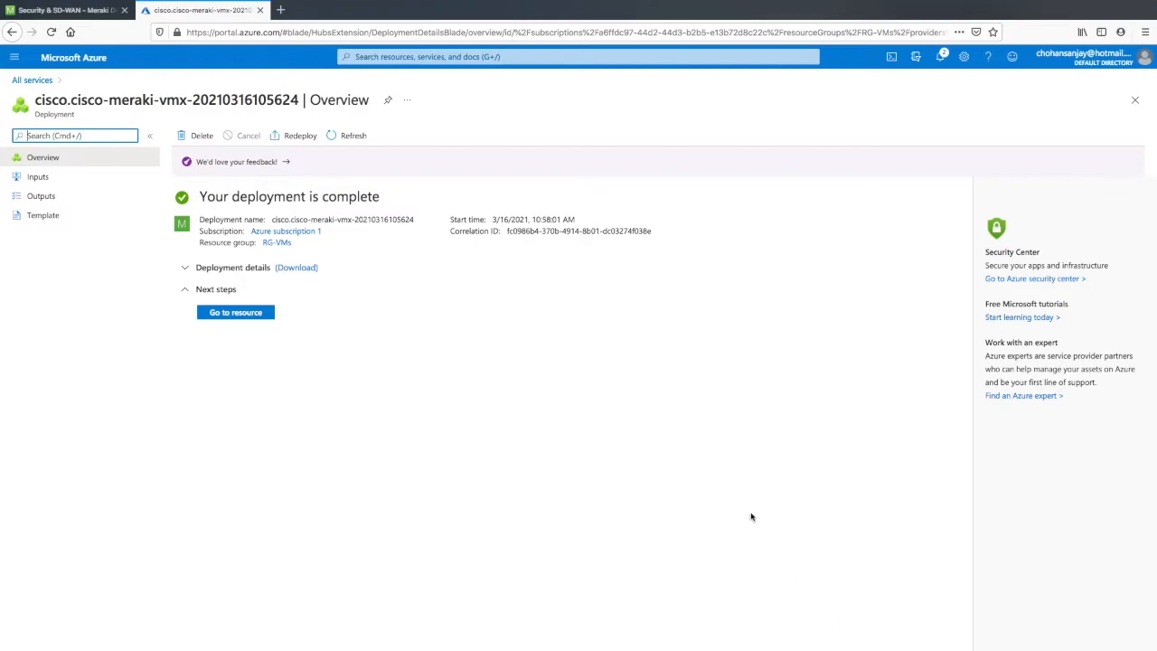
Open the deployed MerakiVMX1 resource, then return to all services and check VMX-1 in the virtual machines list
{"action": "left_click", "coordinate": [235, 313]}
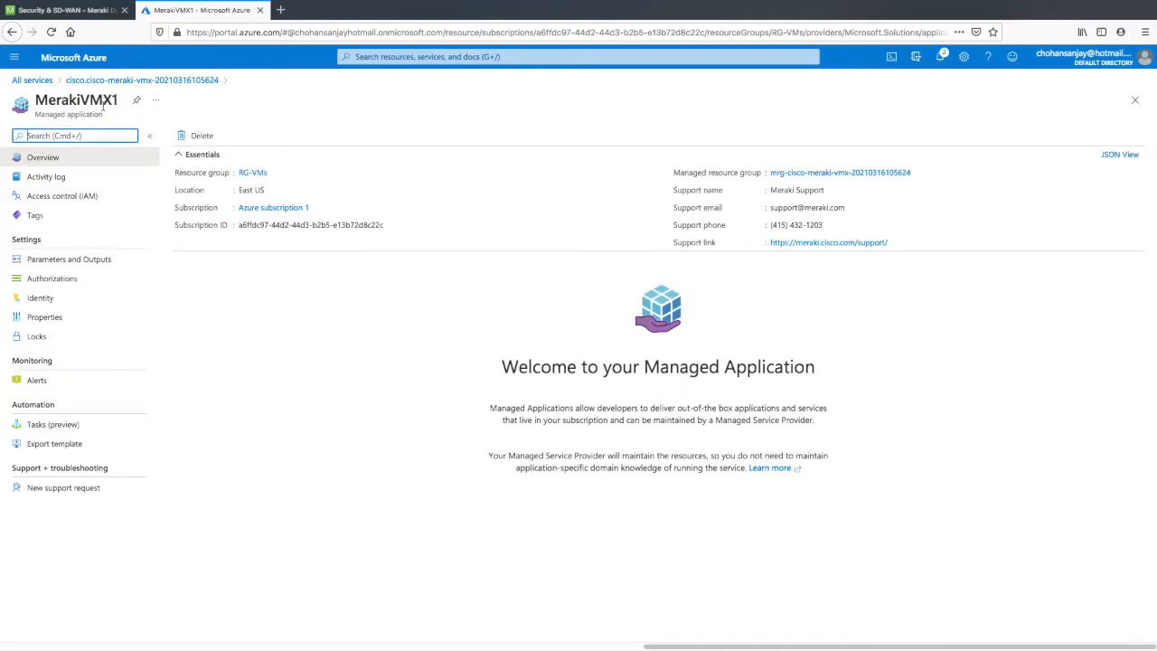
{"action": "left_click", "coordinate": [34, 81]}
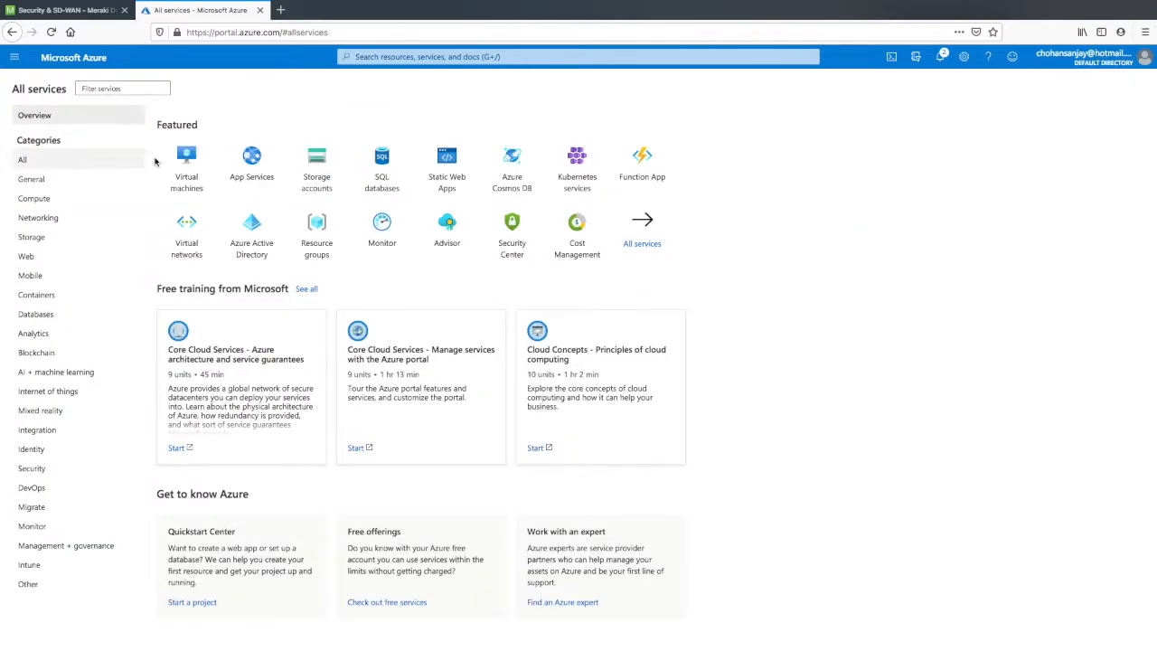
{"action": "left_click", "coordinate": [179, 169]}
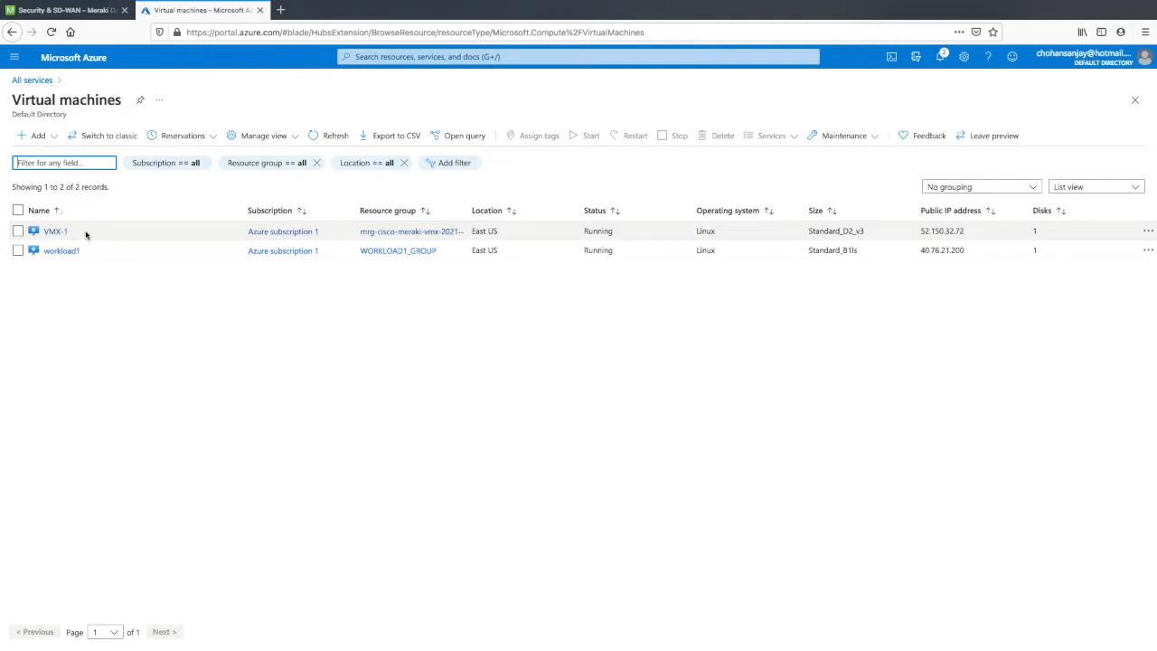
Switch to the Meraki dashboard, set the VMX-1 Azure network's site-to-site VPN type to Hub (Mesh) and save
{"action": "left_click", "coordinate": [81, 10]}
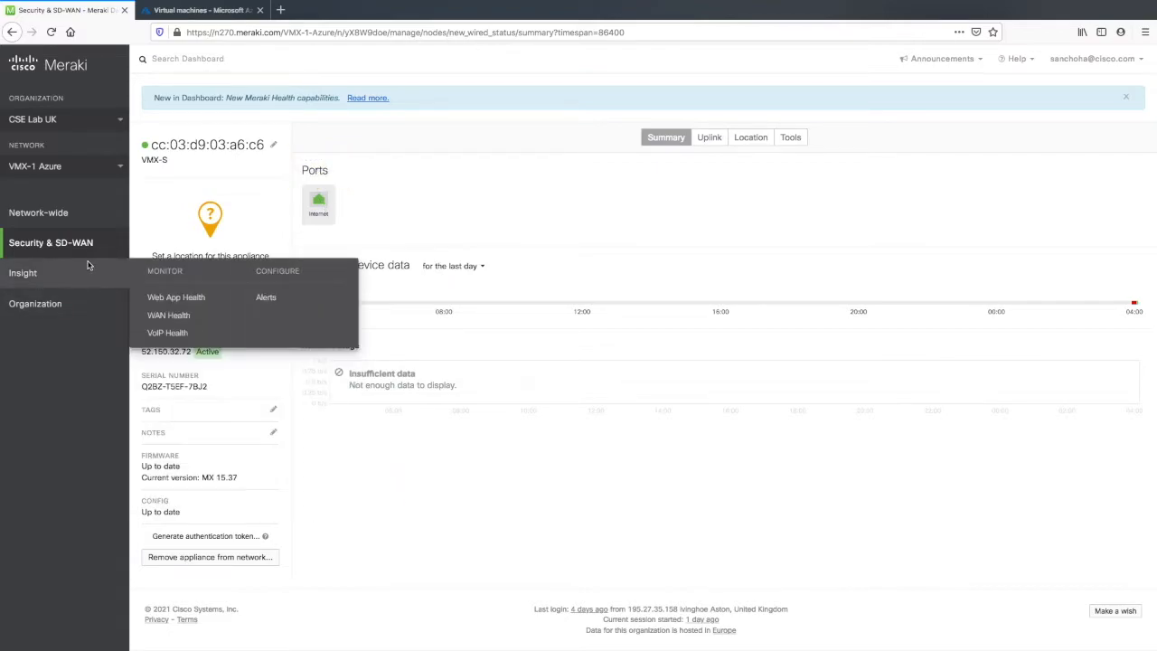
{"action": "mouse_move", "coordinate": [86, 255]}
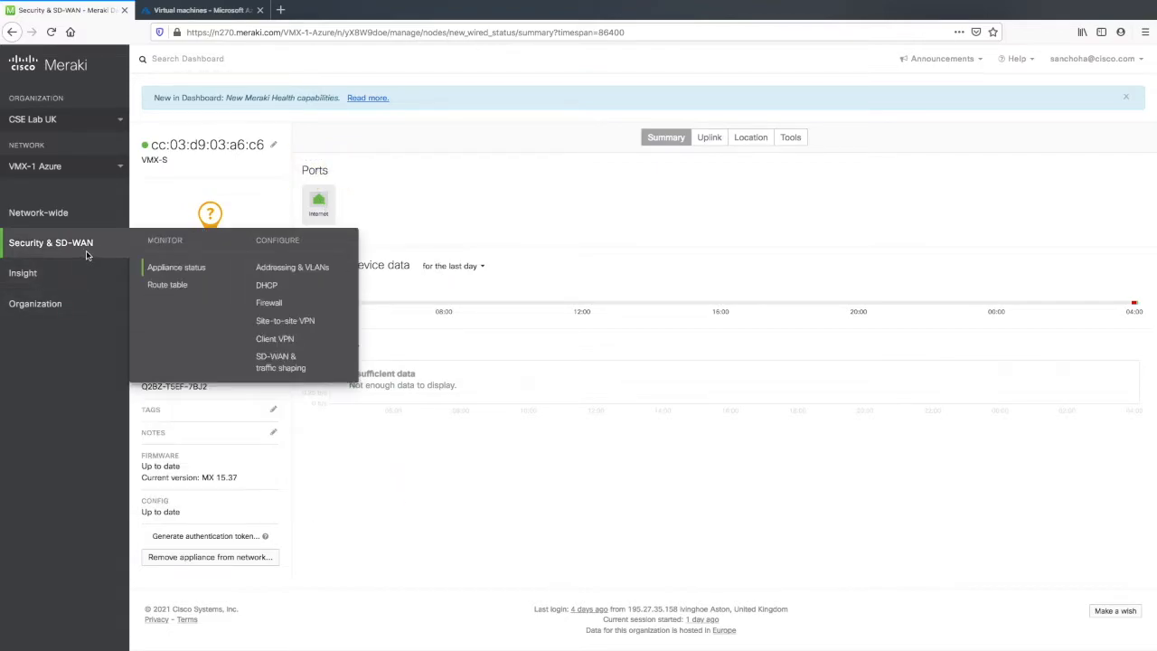
{"action": "left_click", "coordinate": [282, 325]}
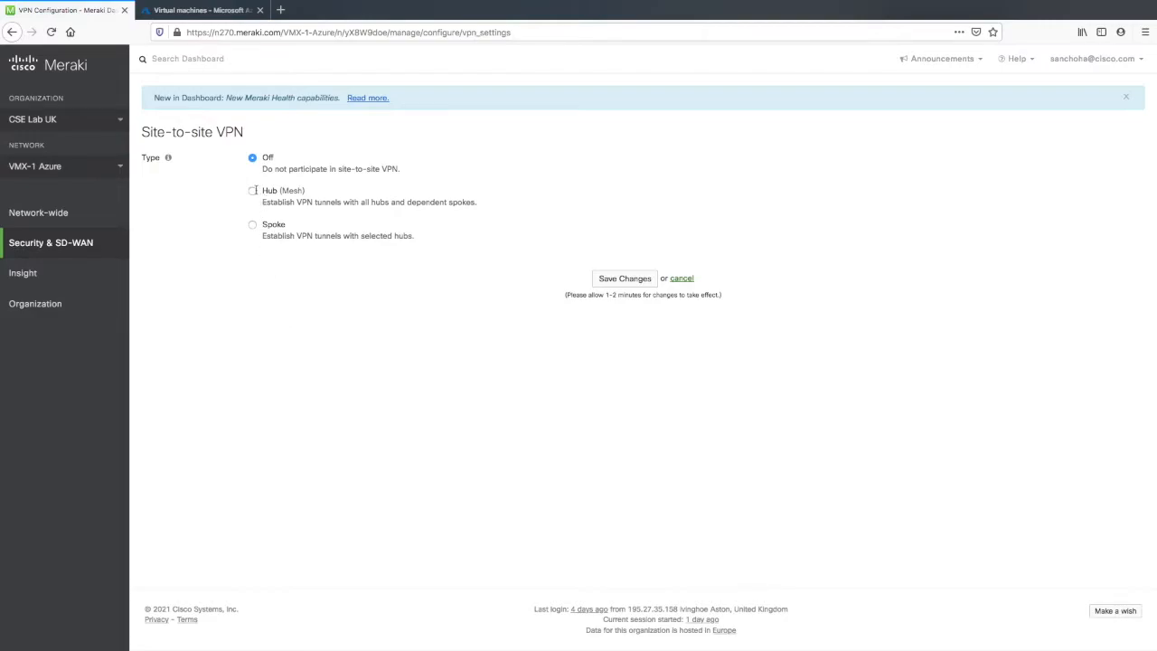
{"action": "left_click", "coordinate": [253, 191]}
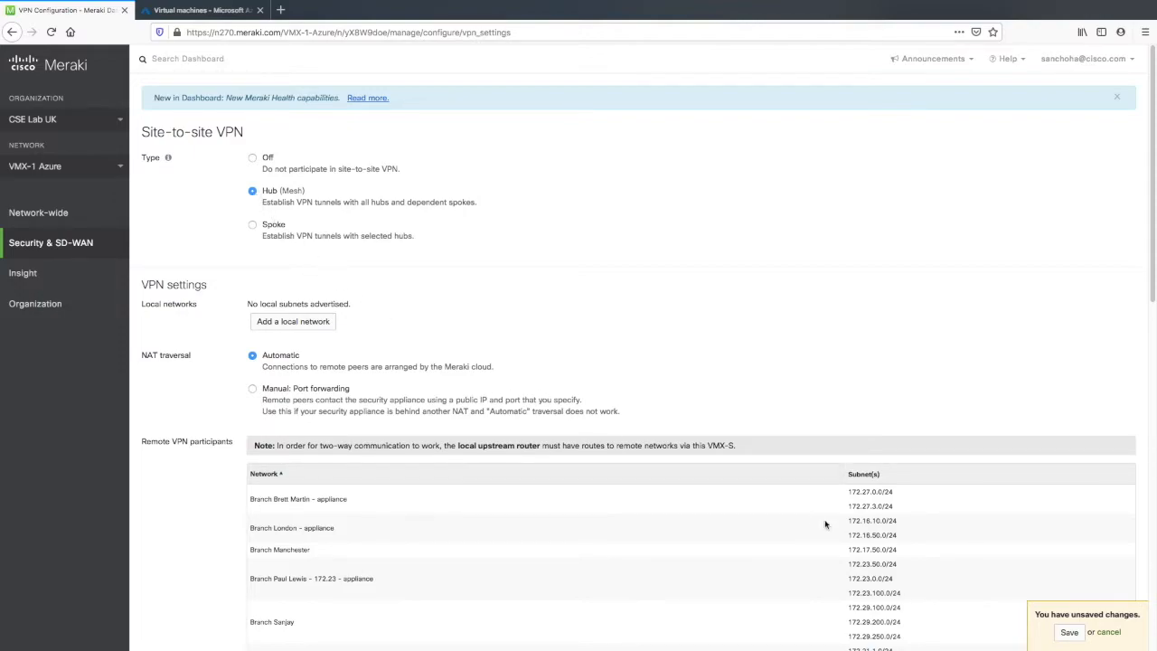
{"action": "left_click", "coordinate": [1068, 633]}
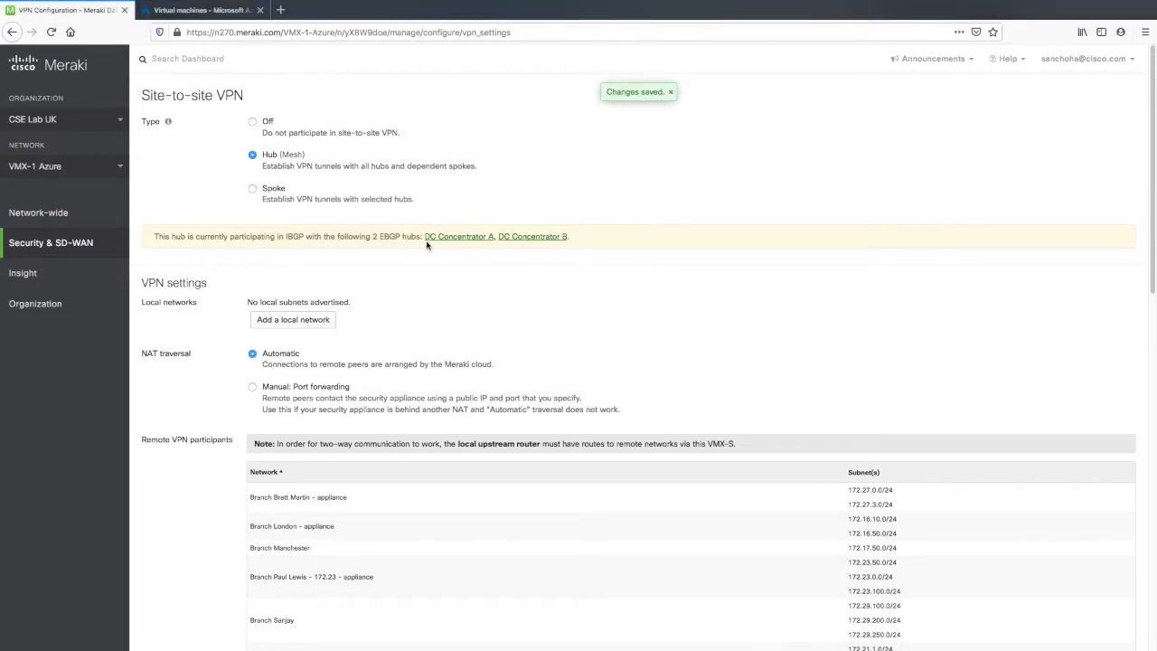
Add a local network named "azure network" with subnet 10.0.0.0/16 to the VPN settings
{"action": "left_click", "coordinate": [320, 324]}
{"action": "left_click", "coordinate": [323, 324]}
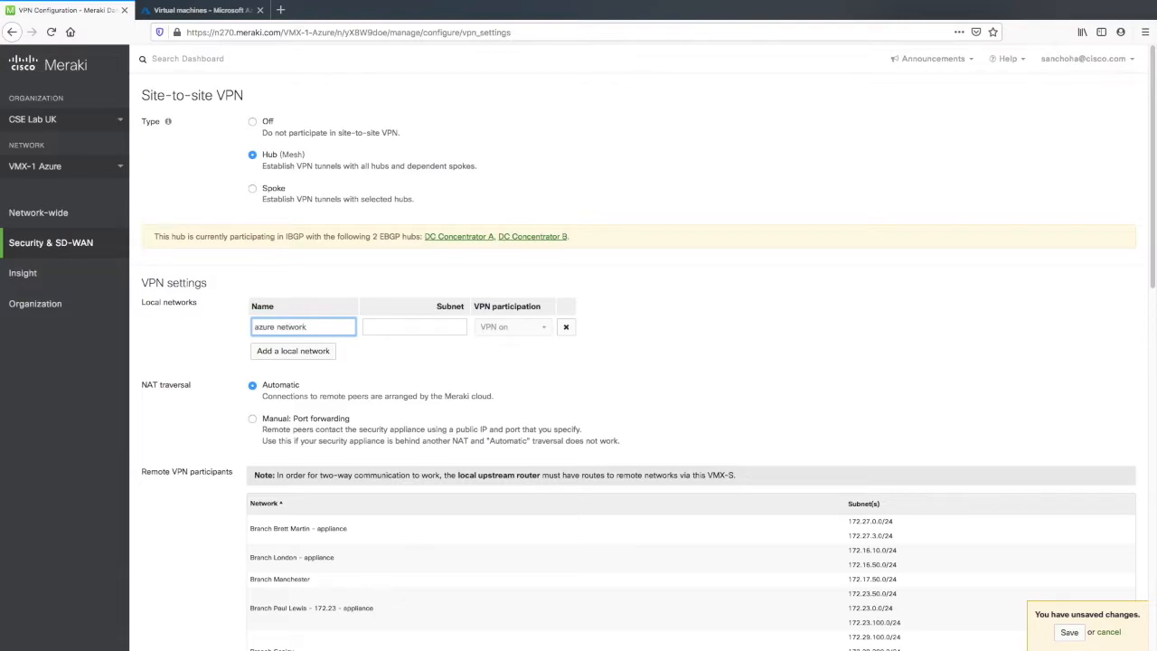
{"action": "left_click", "coordinate": [372, 327]}
{"action": "type", "text": "10.0.0.0"}
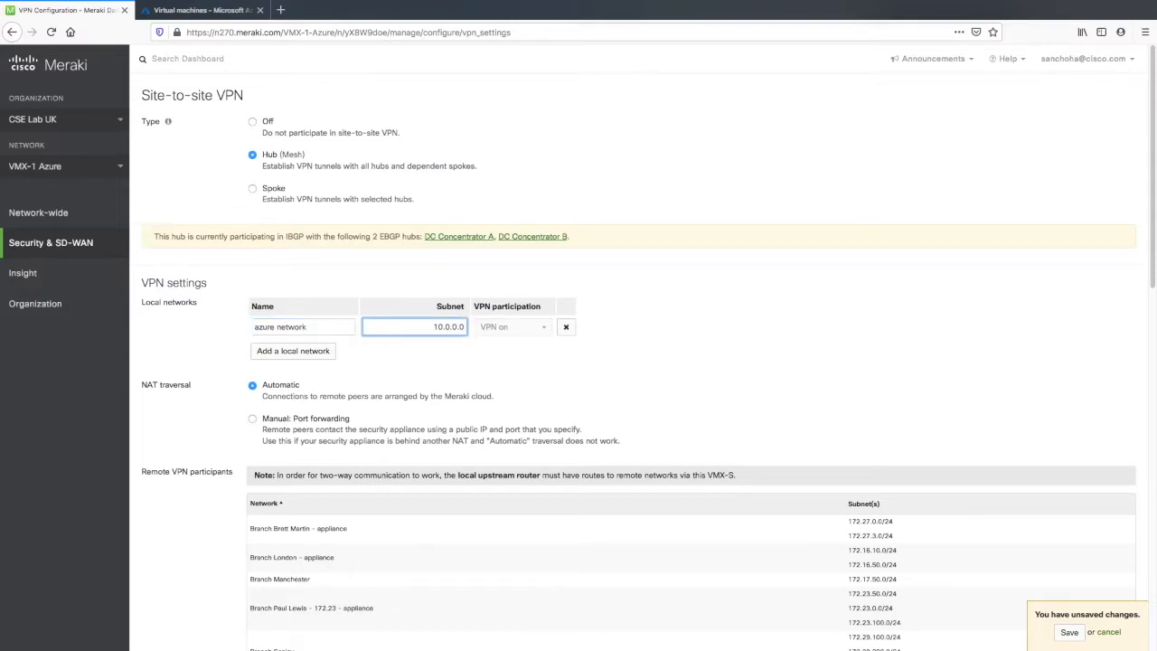
{"action": "type", "text": "/16"}
Enable BGP for the VMX-1 Azure hub and save the VPN configuration
{"action": "left_click_drag", "start_coordinate": [1150, 260], "coordinate": [1139, 492]}
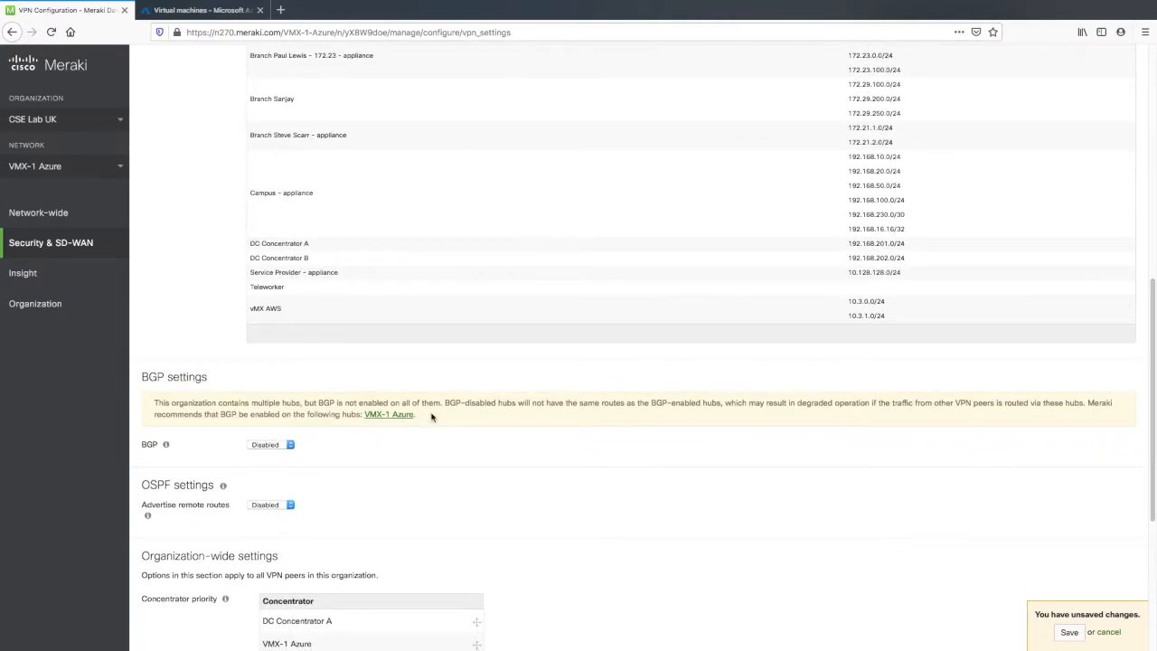
{"action": "left_click", "coordinate": [290, 446]}
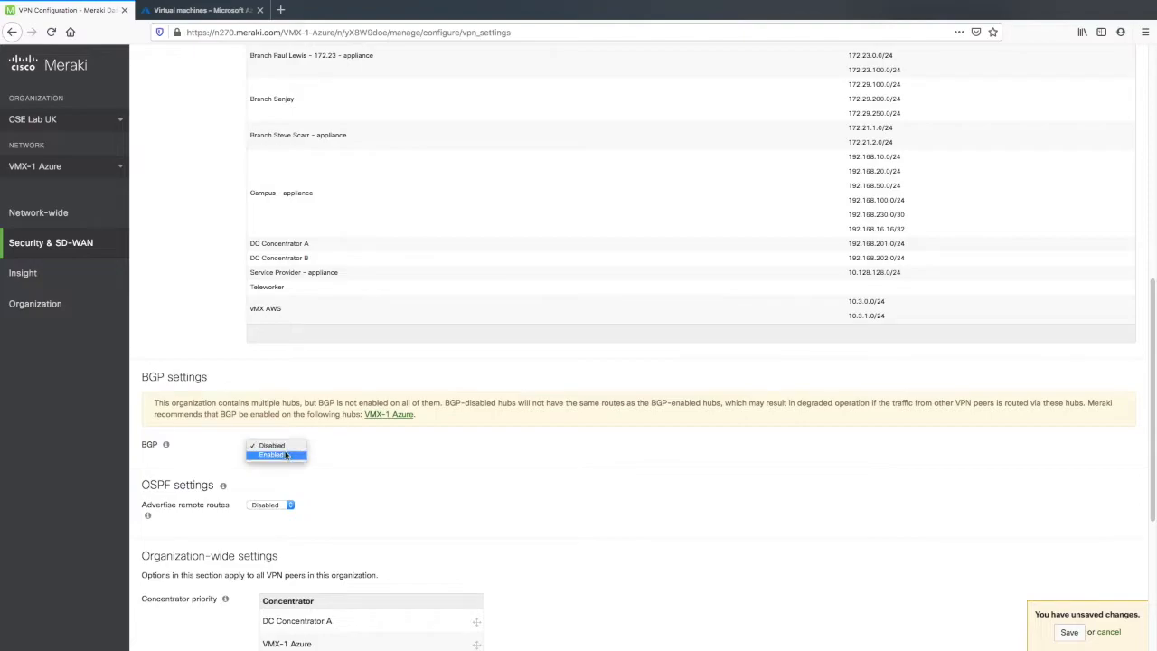
{"action": "left_click", "coordinate": [287, 456]}
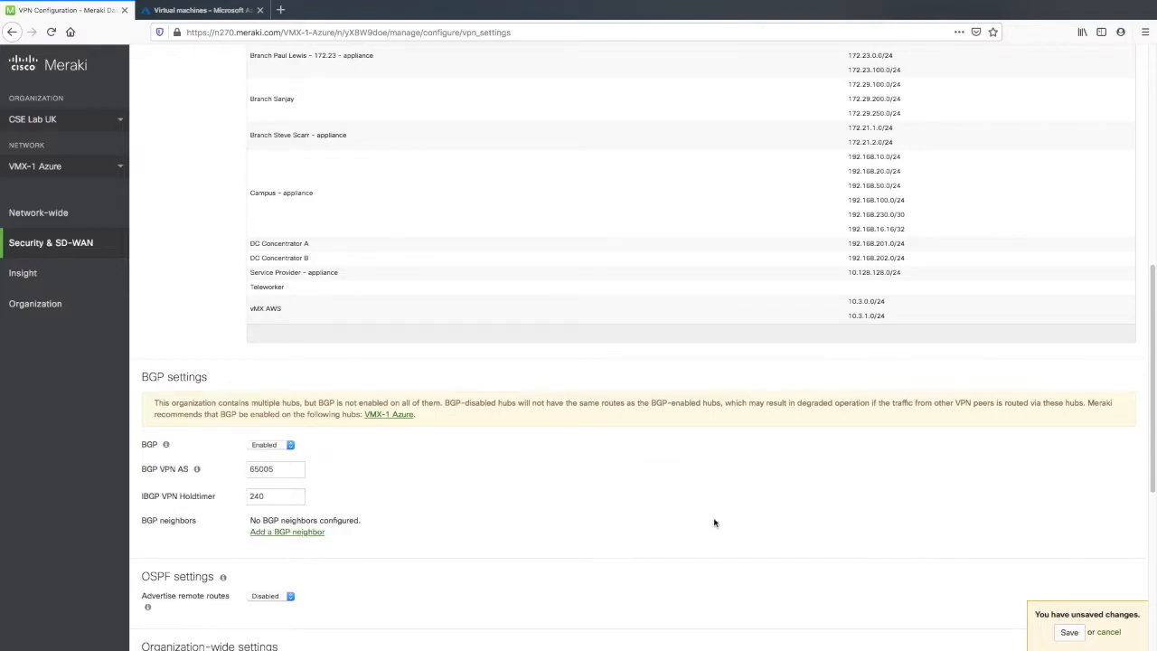
{"action": "left_click", "coordinate": [1070, 634]}
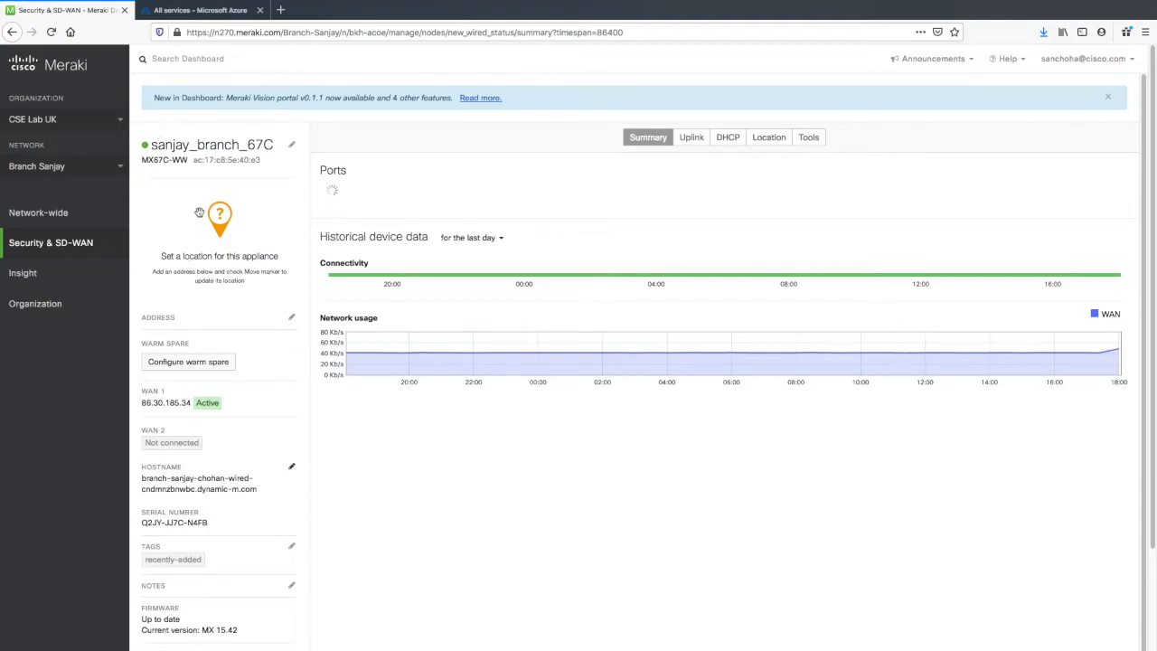
Open the branch network's site-to-site VPN settings and add another hub to its spoke hub list
{"action": "mouse_move", "coordinate": [86, 244]}
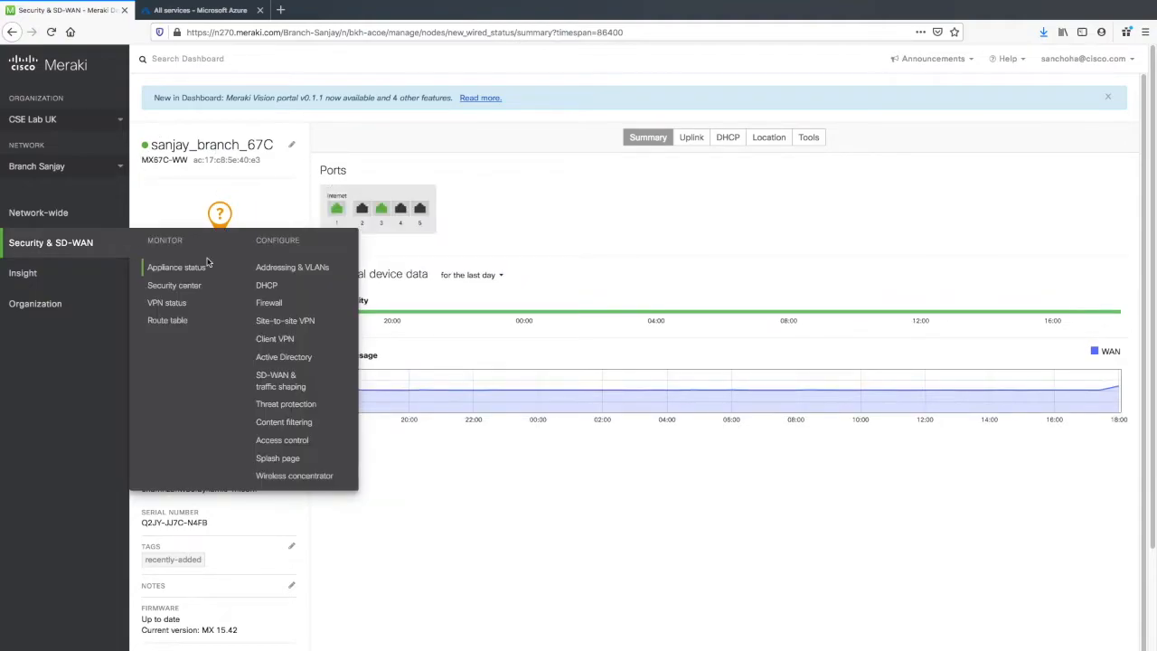
{"action": "left_click", "coordinate": [289, 327]}
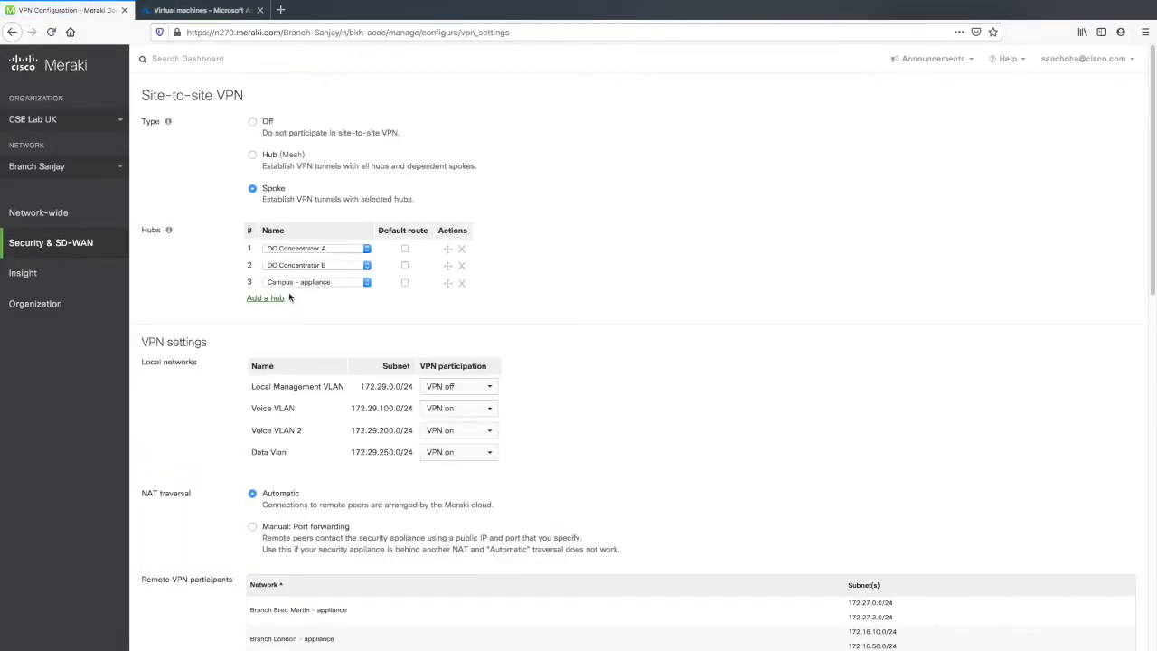
{"action": "left_click", "coordinate": [278, 300]}
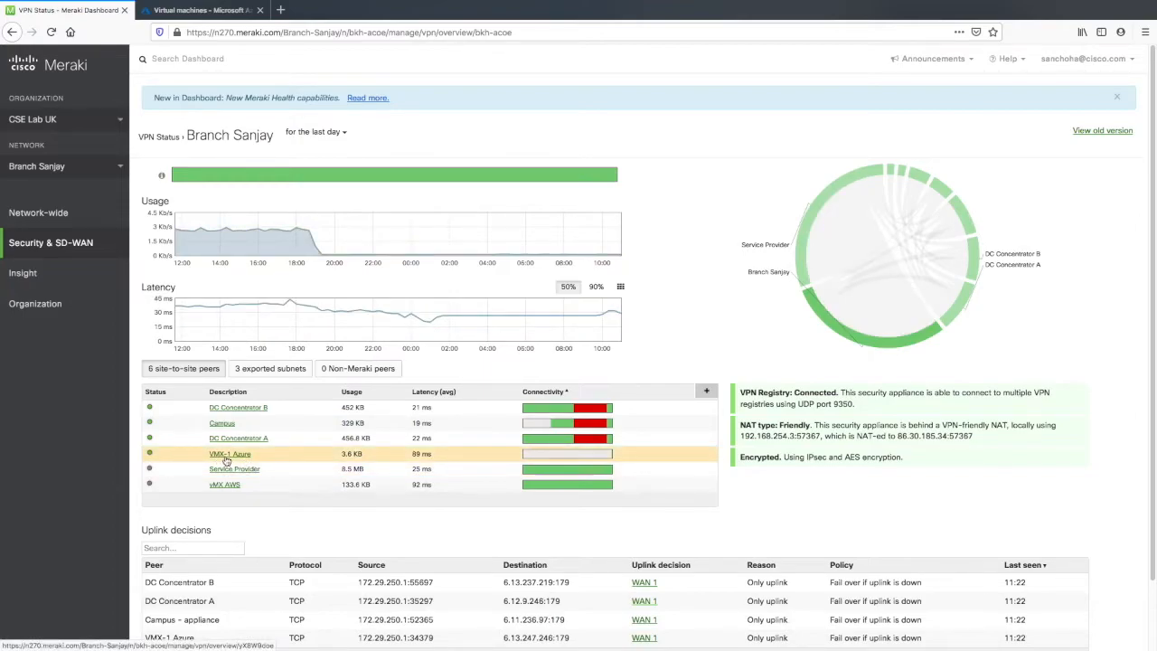
Open the branch network's route table and filter the routes by subnet 10.0
{"action": "mouse_move", "coordinate": [111, 247]}
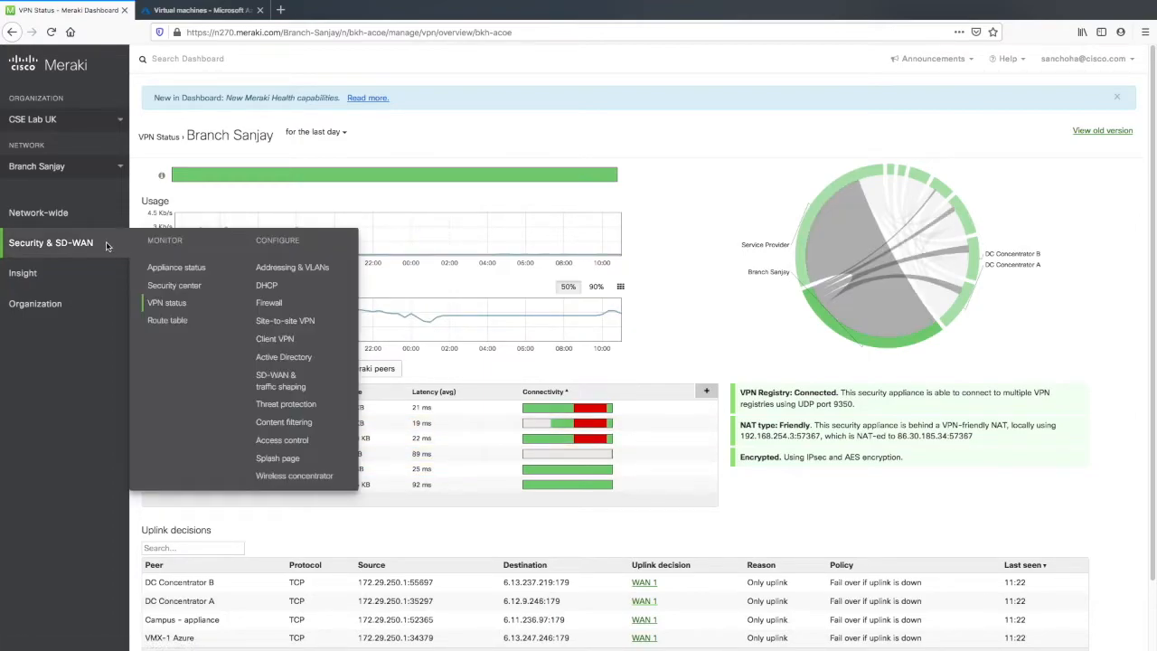
{"action": "left_click", "coordinate": [167, 322]}
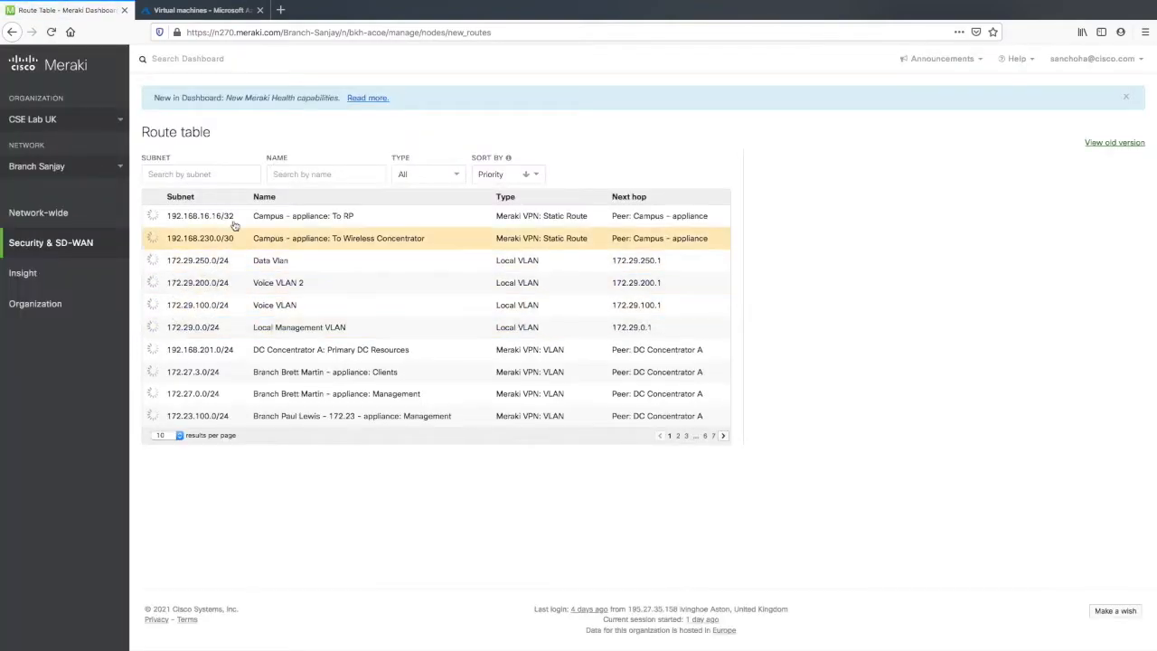
{"action": "left_click", "coordinate": [223, 173]}
{"action": "type", "text": "1"}
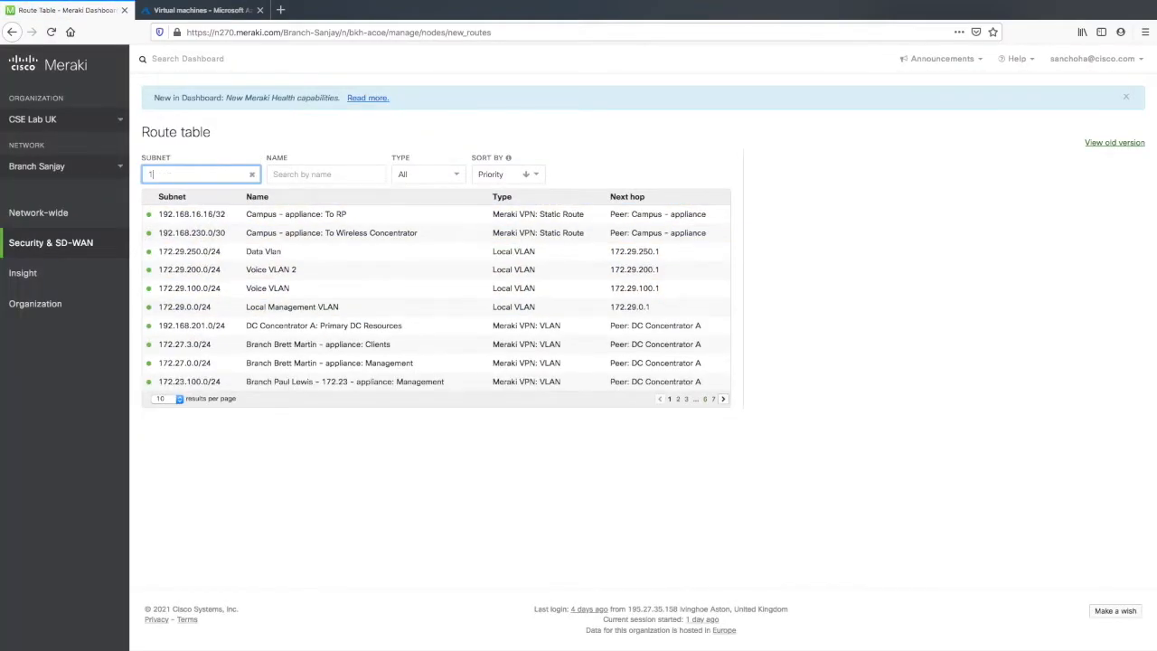
{"action": "type", "text": "0.0"}
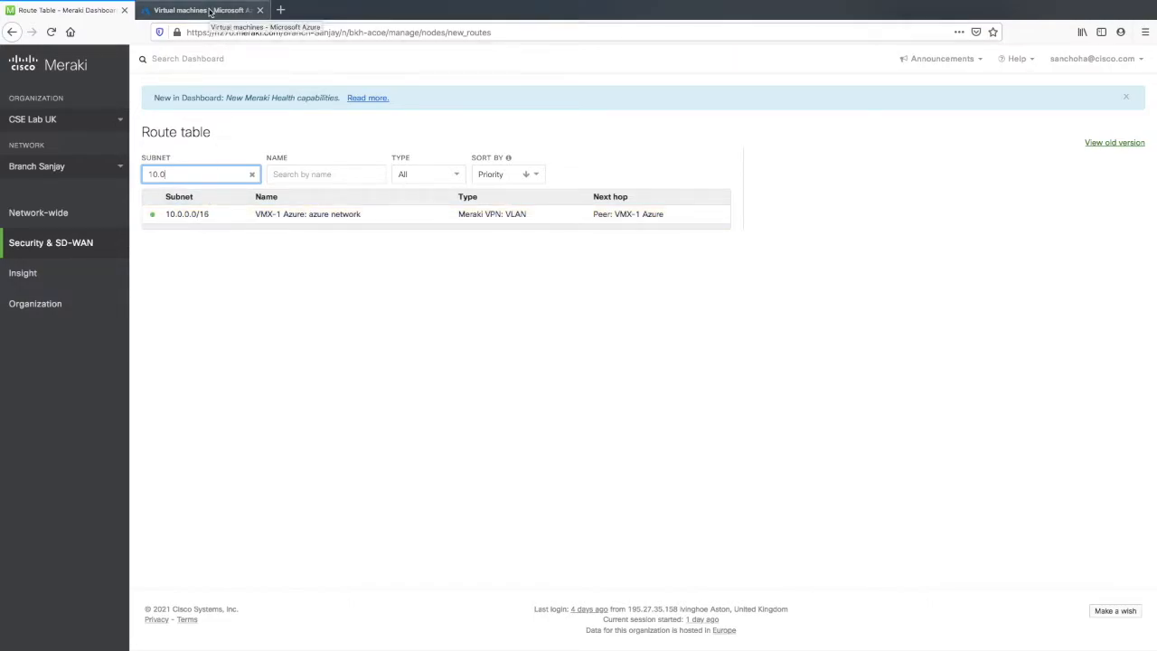
Switch to the Azure portal and check the networking details of virtual machines VMX-1 and workload1
{"action": "left_click", "coordinate": [209, 11]}
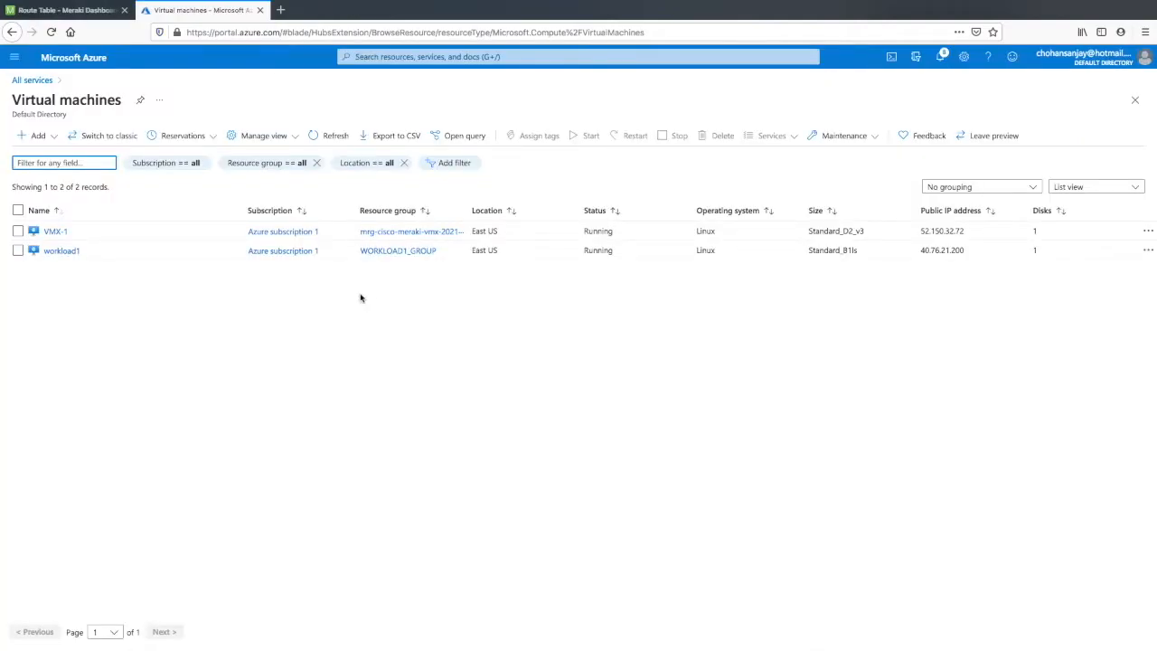
{"action": "left_click", "coordinate": [54, 233]}
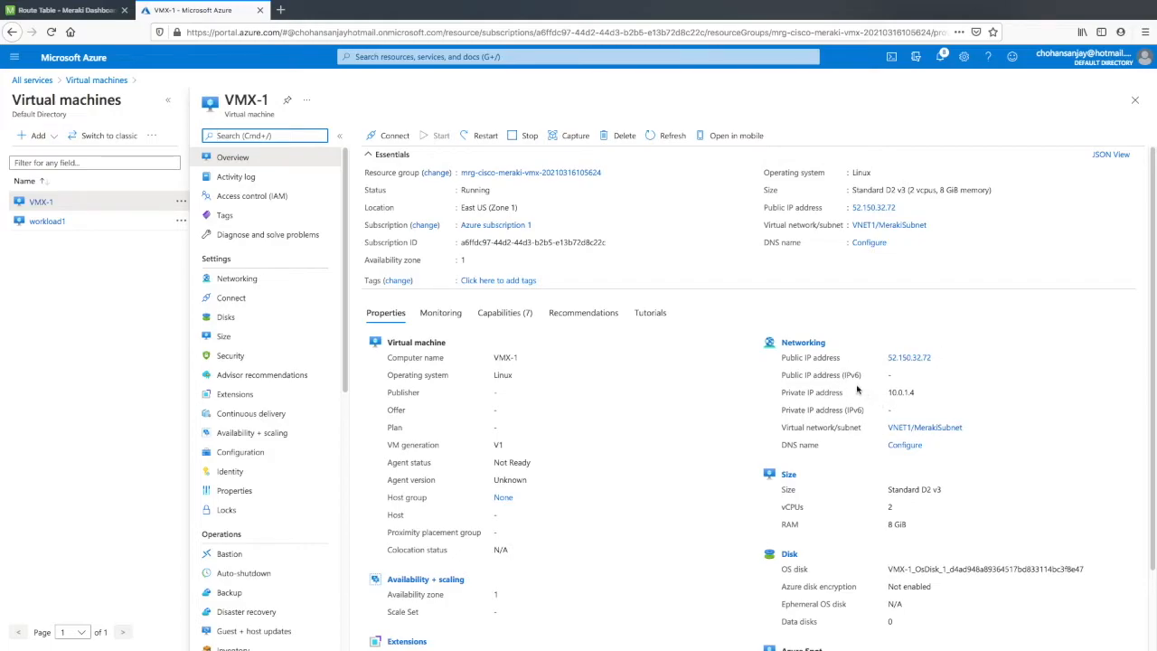
{"action": "left_click", "coordinate": [43, 222]}
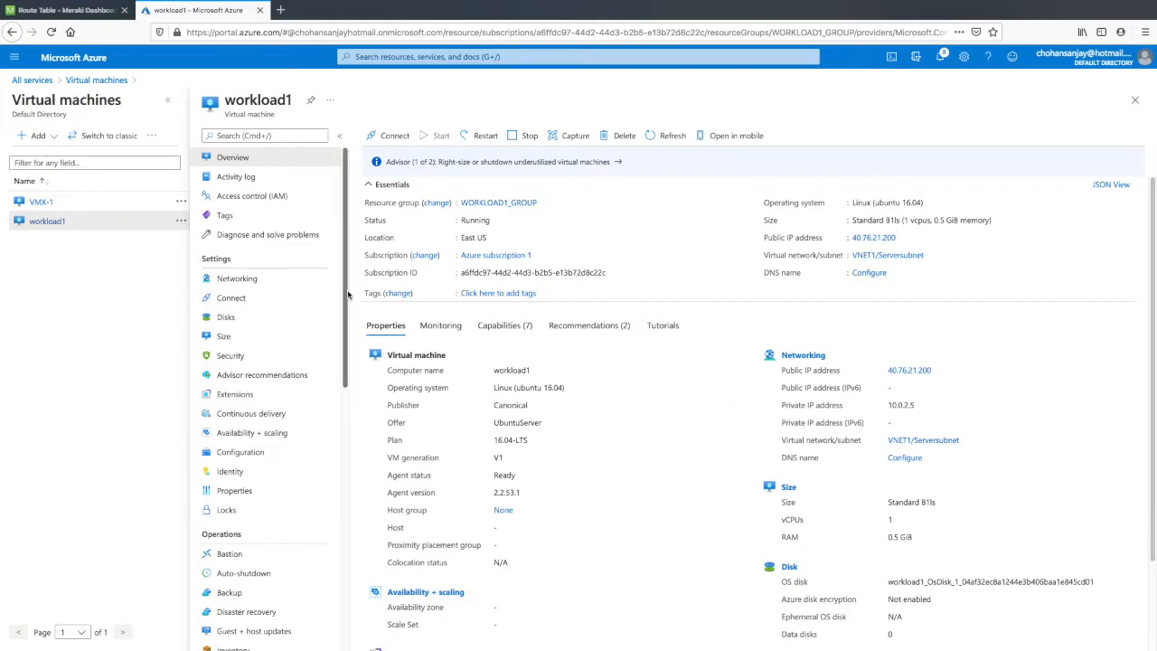
Return to all services, search for "route", open the Route tables service and start a new route table
{"action": "left_click", "coordinate": [31, 81]}
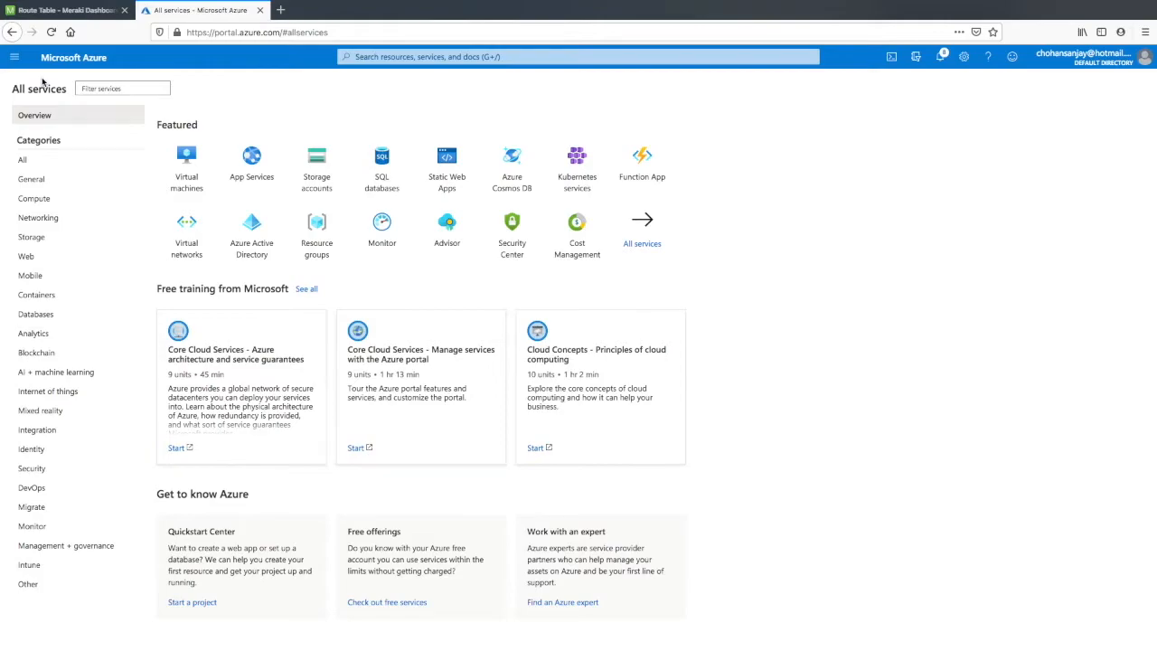
{"action": "left_click", "coordinate": [382, 57]}
{"action": "type", "text": "route"}
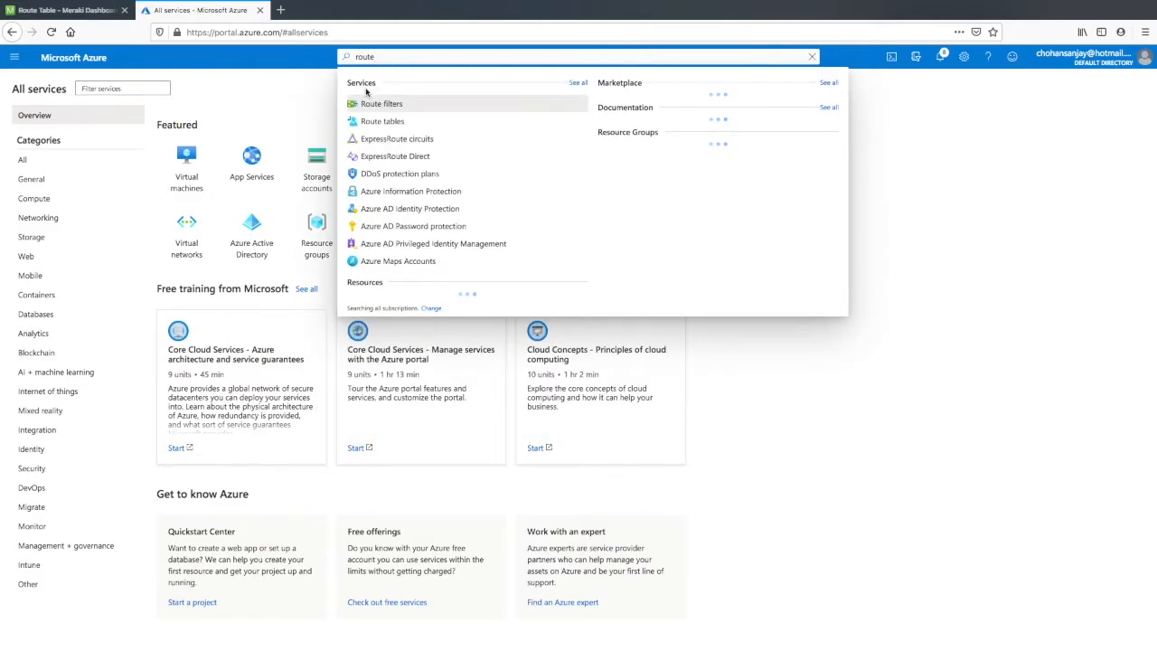
{"action": "left_click", "coordinate": [370, 122]}
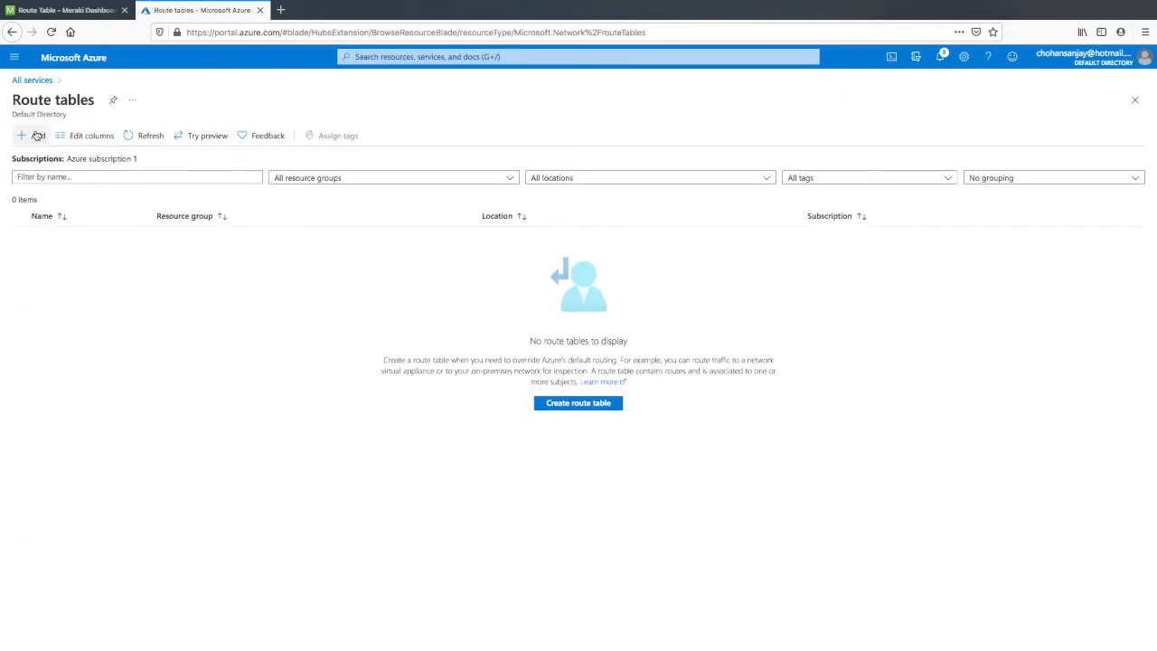
{"action": "left_click", "coordinate": [551, 406]}
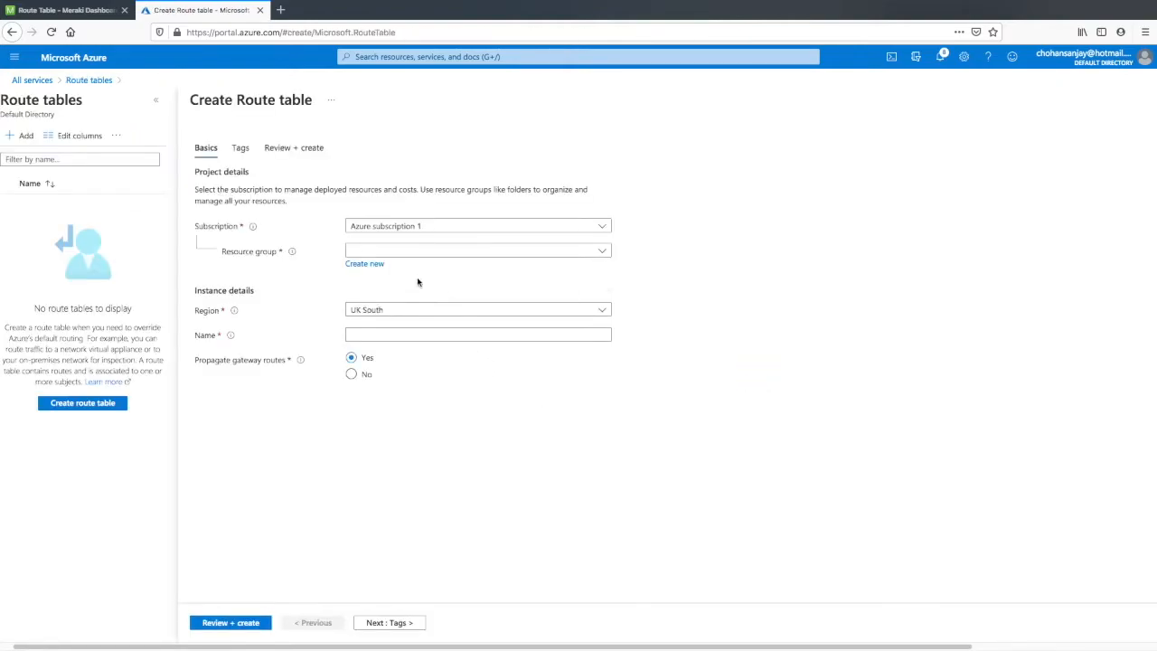
Create the route table "azuremeraki" in resource group RG-VNET and region East US
{"action": "left_click", "coordinate": [443, 257]}
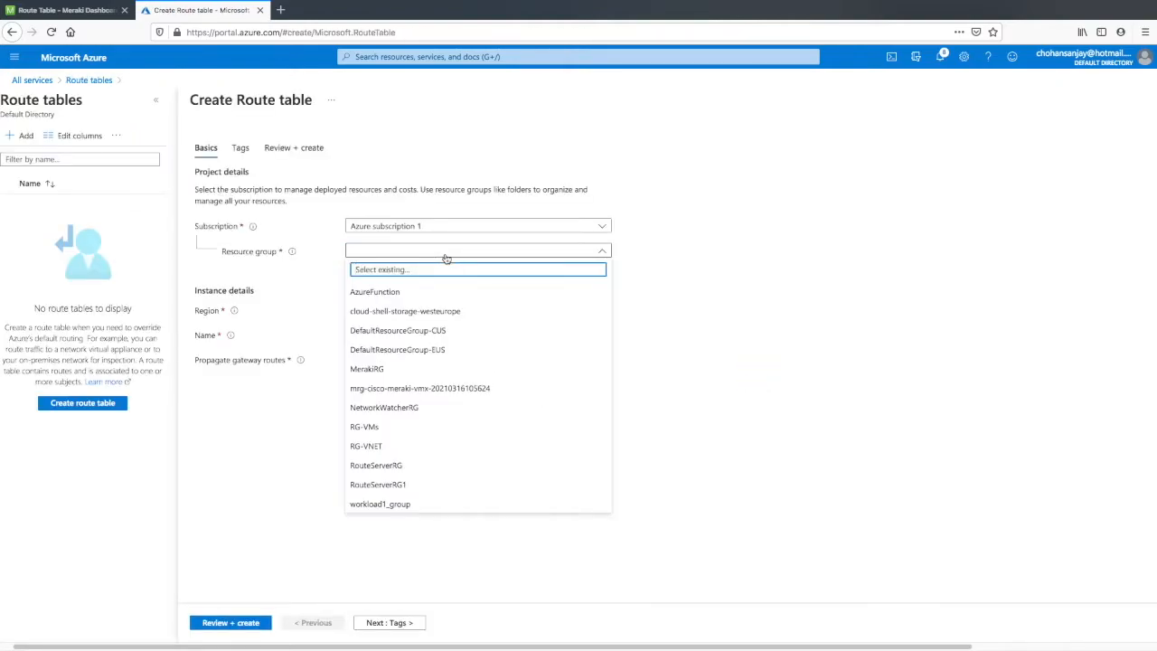
{"action": "left_click", "coordinate": [390, 446]}
{"action": "left_click", "coordinate": [398, 312]}
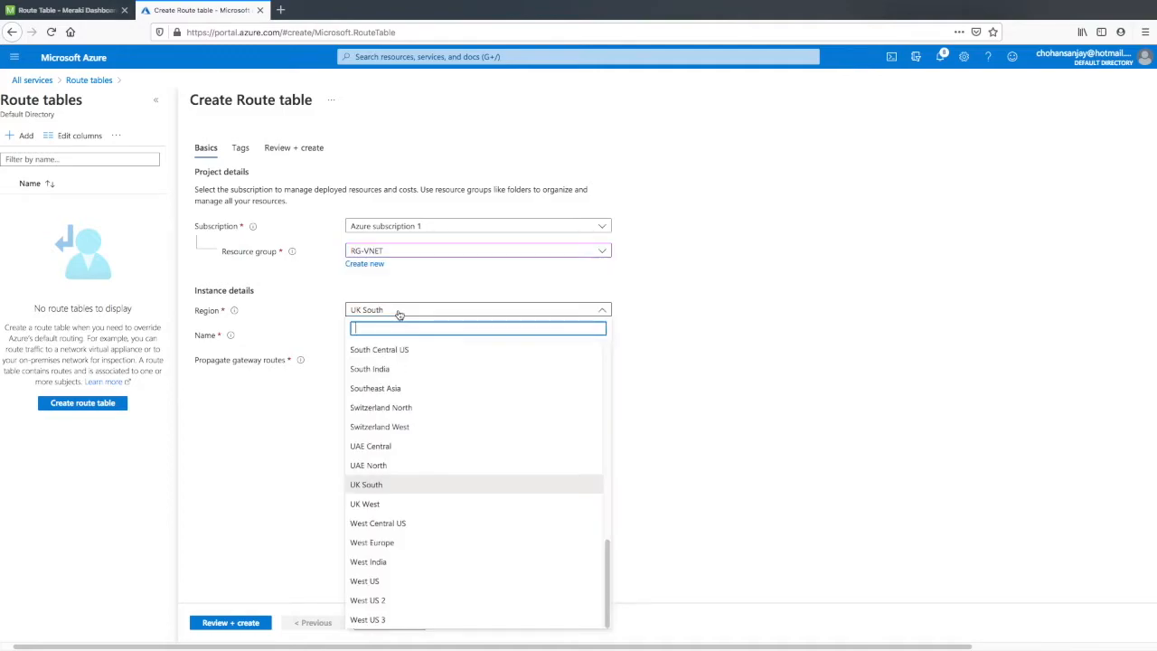
{"action": "left_click_drag", "start_coordinate": [609, 545], "coordinate": [603, 370]}
{"action": "left_click", "coordinate": [493, 531]}
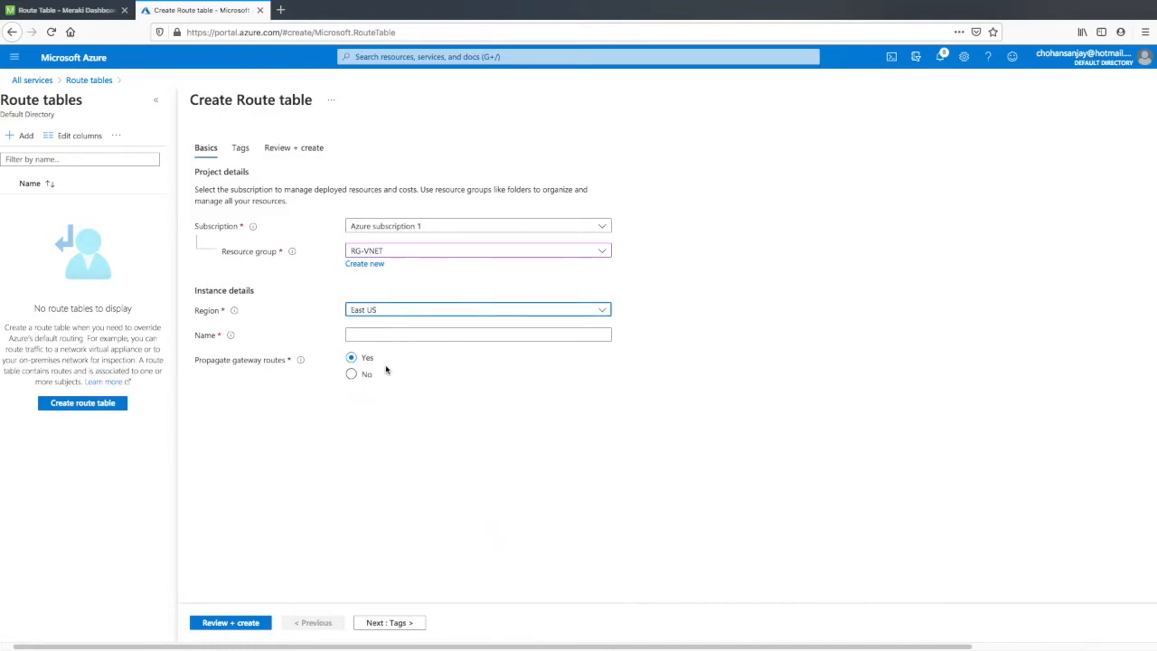
{"action": "left_click", "coordinate": [365, 335]}
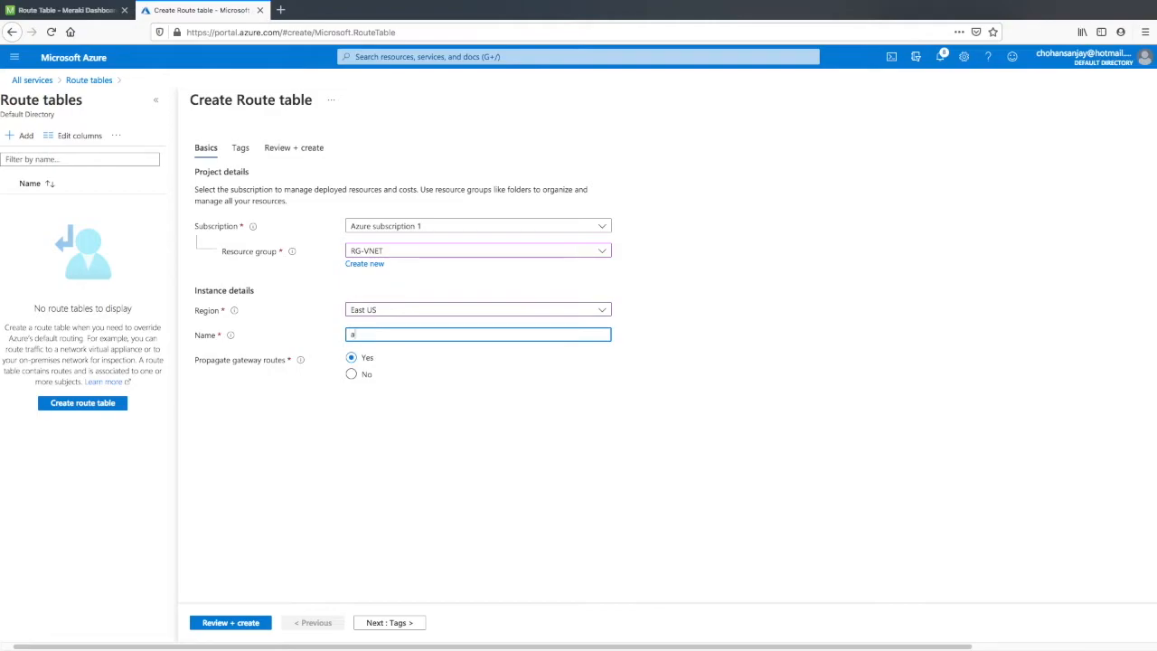
{"action": "type", "text": "azuremeraki"}
{"action": "left_click", "coordinate": [253, 623]}
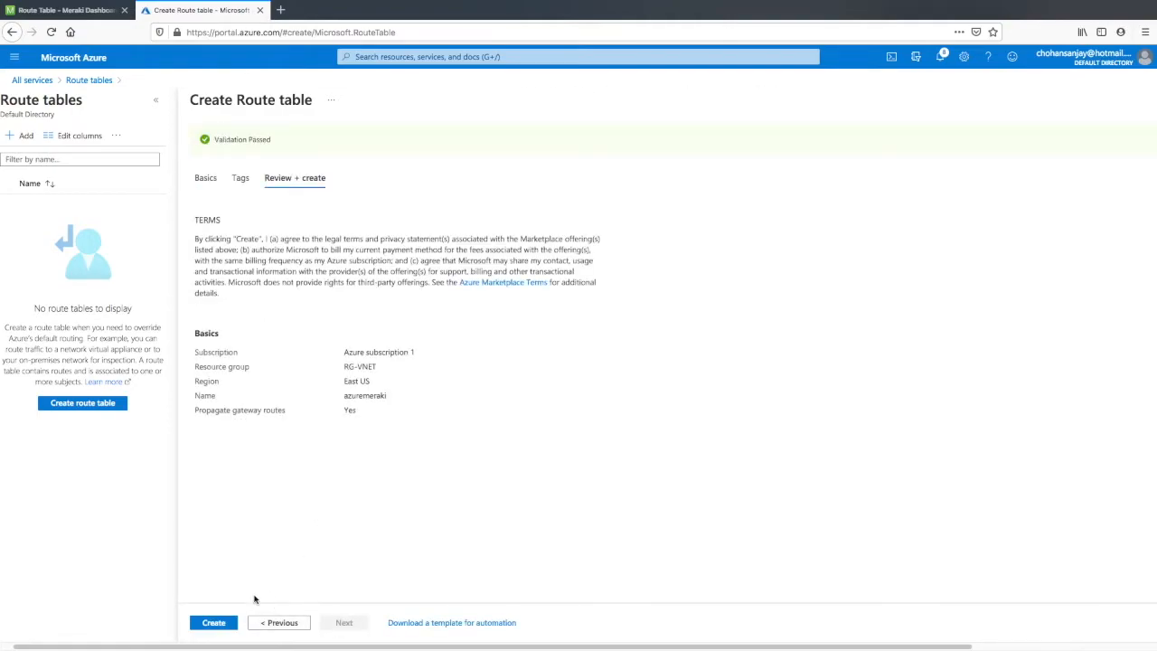
{"action": "left_click", "coordinate": [218, 623]}
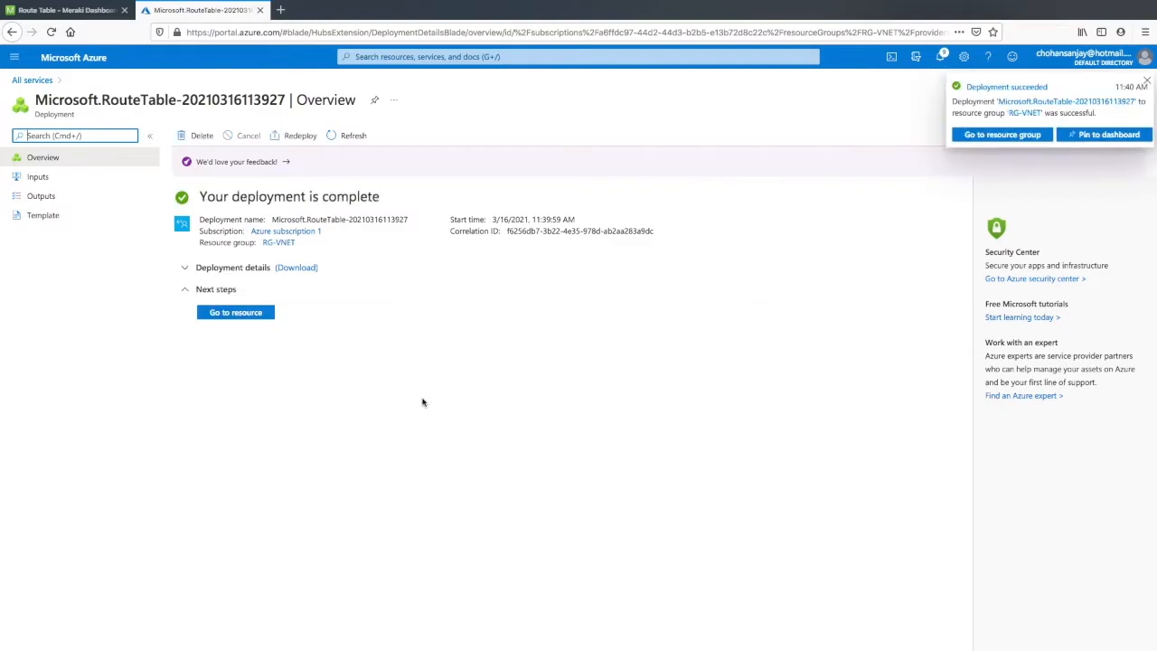
Start a route in the azuremeraki route table, enter the branch's route name and set the address prefix to 172.29.0.0/16
{"action": "left_click", "coordinate": [244, 317]}
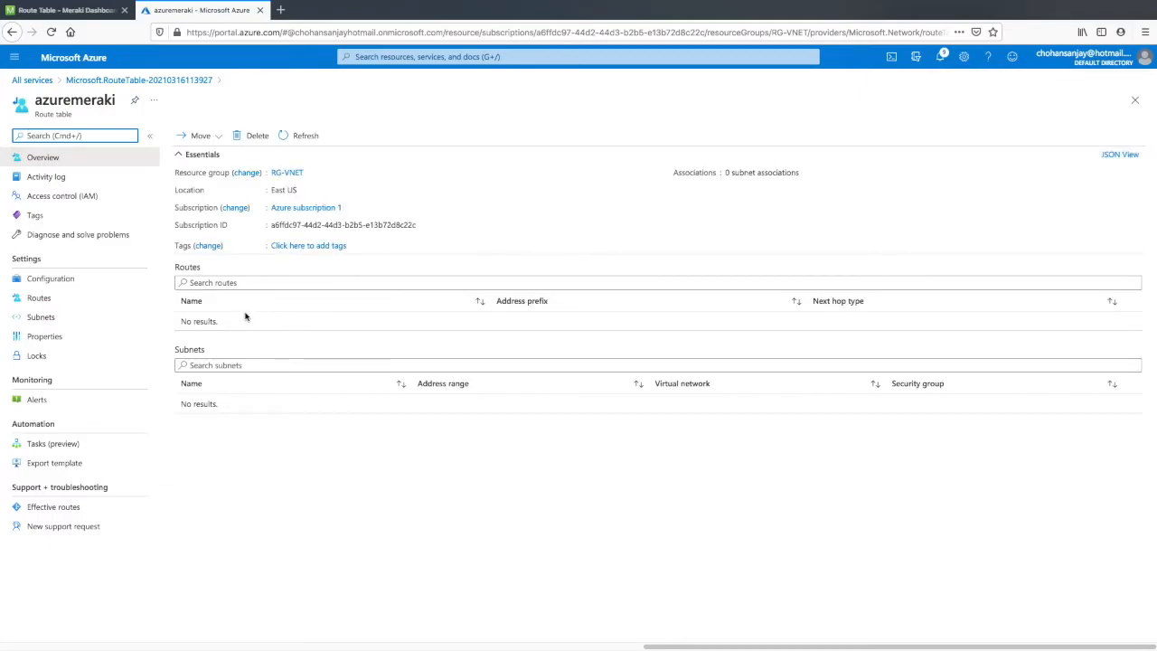
{"action": "left_click", "coordinate": [45, 303]}
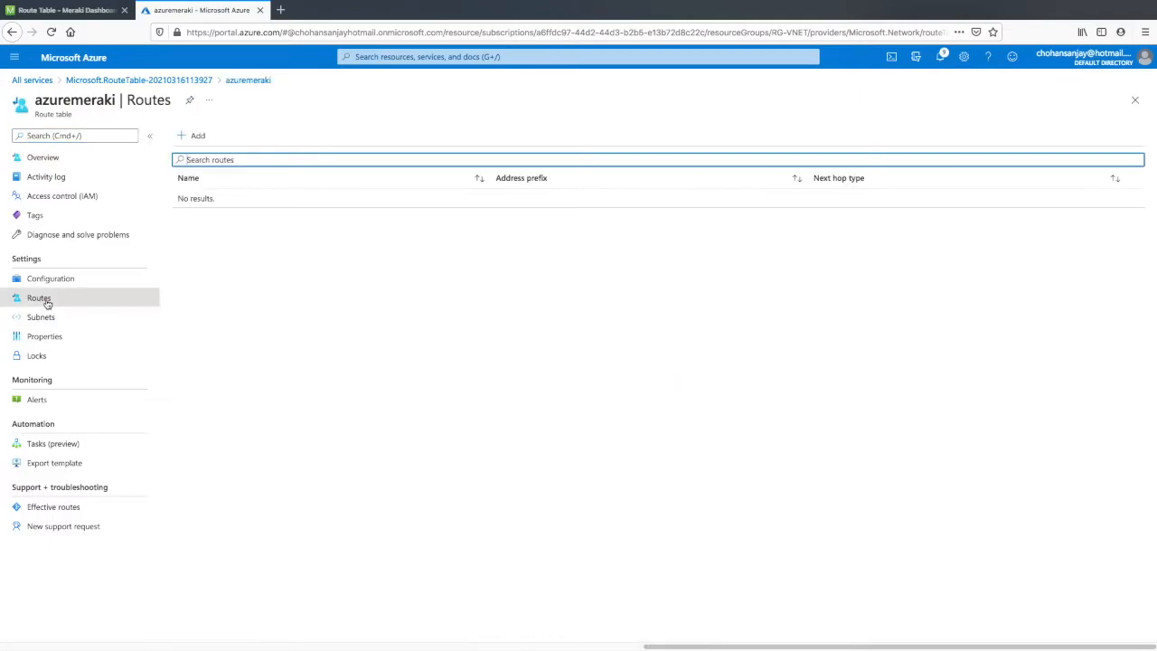
{"action": "left_click", "coordinate": [188, 137]}
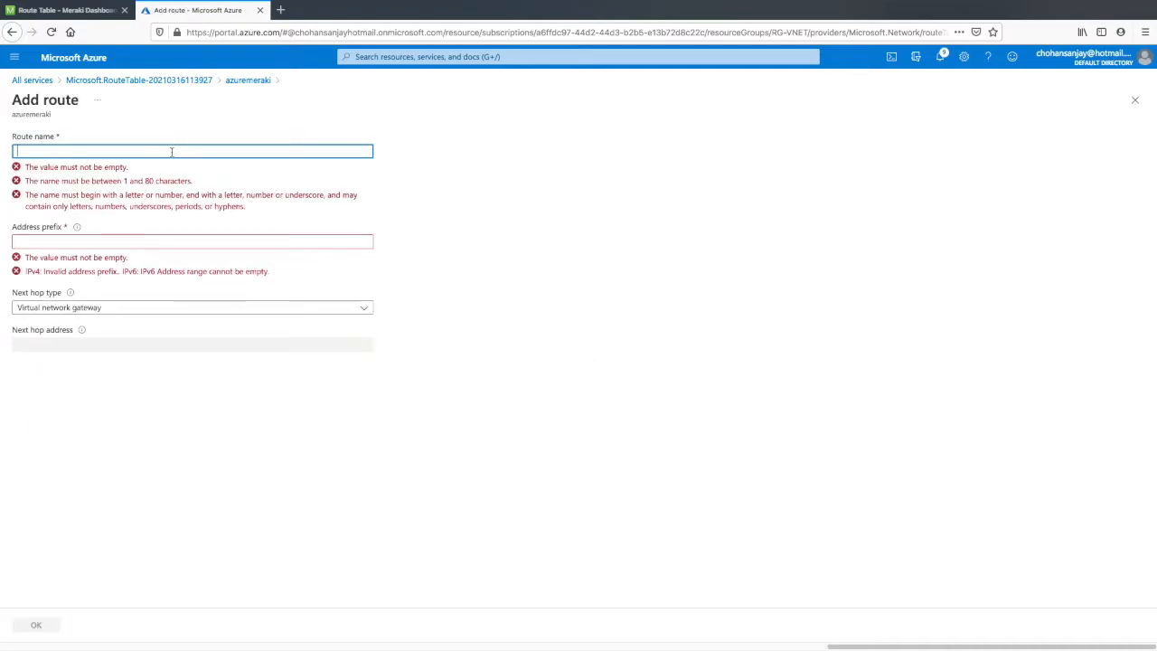
{"action": "type", "text": "sanjaybranch"}
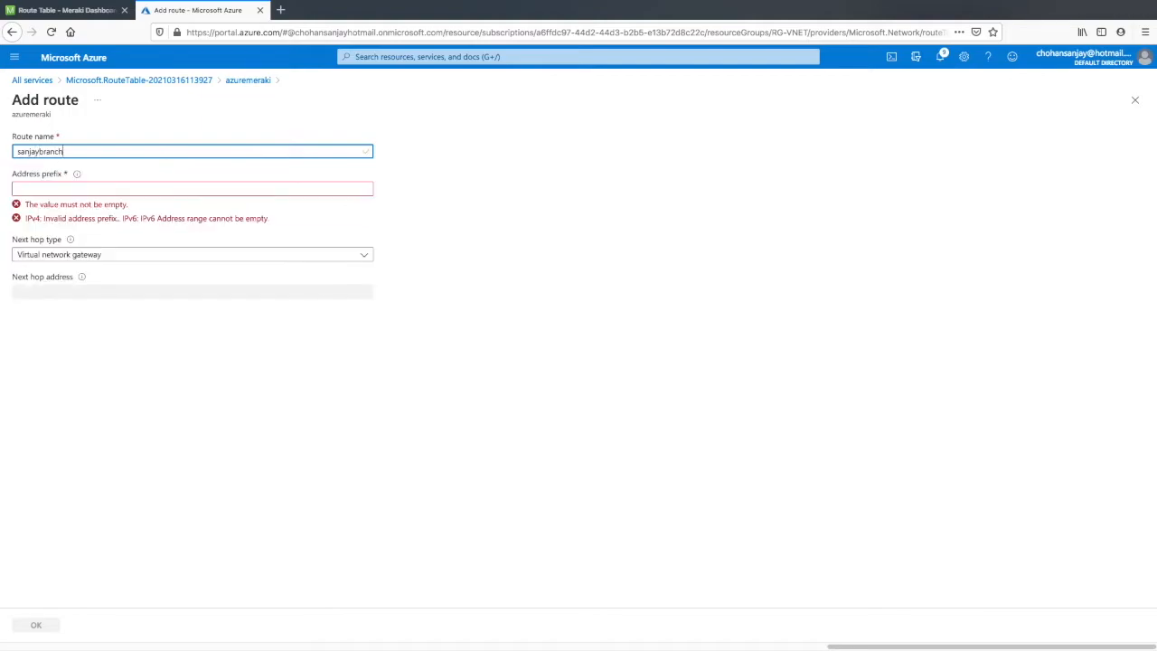
{"action": "left_click", "coordinate": [149, 190]}
{"action": "type", "text": "1"}
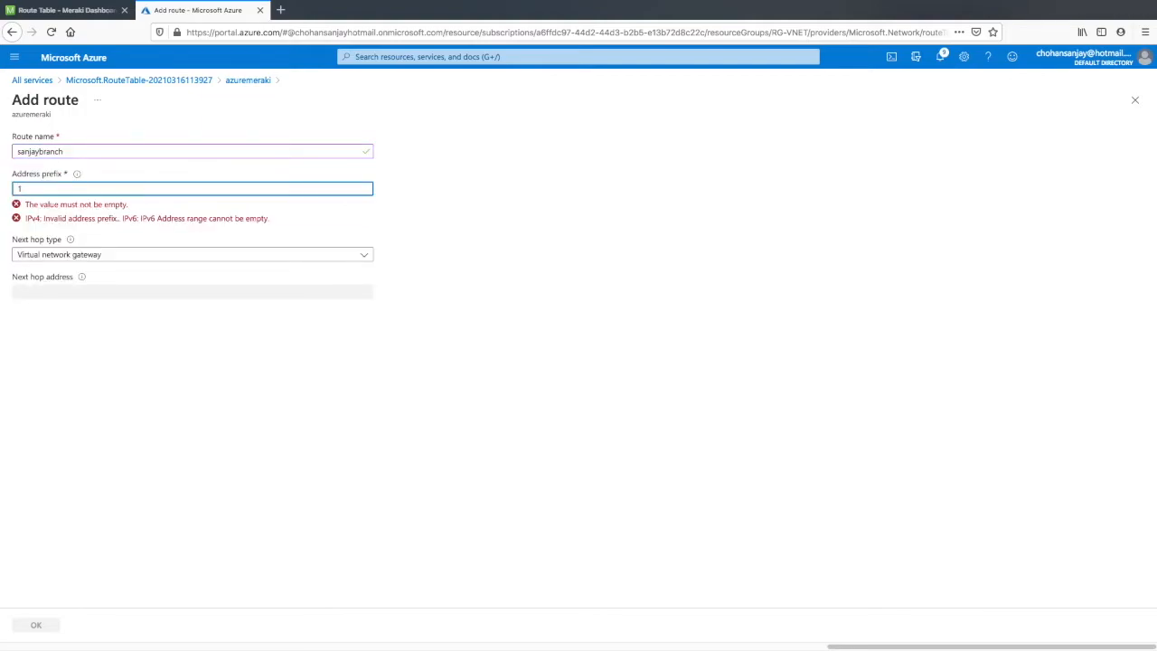
{"action": "type", "text": "72.29.0.0/"}
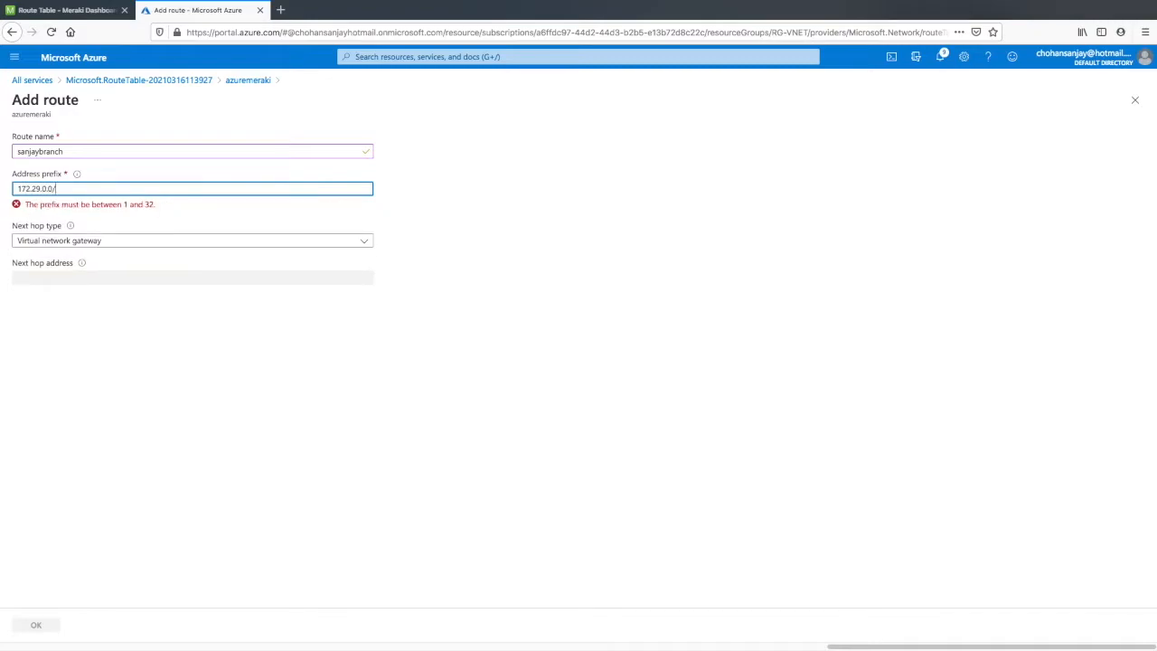
{"action": "type", "text": "16"}
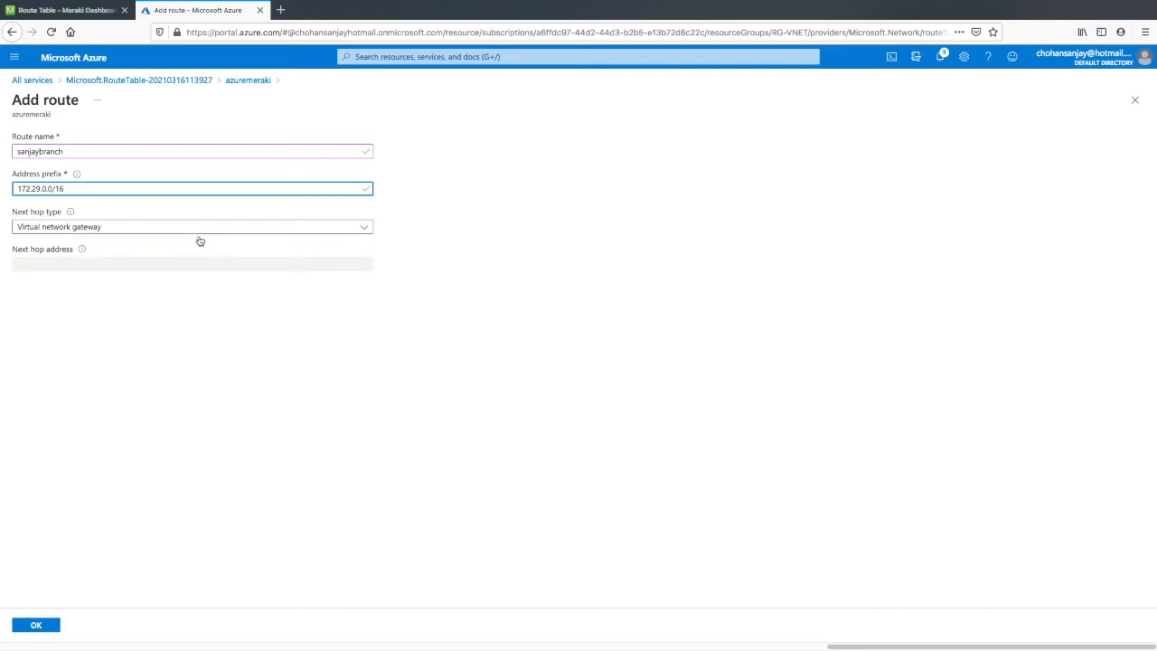
Set the route's next hop type to Virtual appliance with next hop address 10.0.1.4 and save the route
{"action": "left_click", "coordinate": [362, 230]}
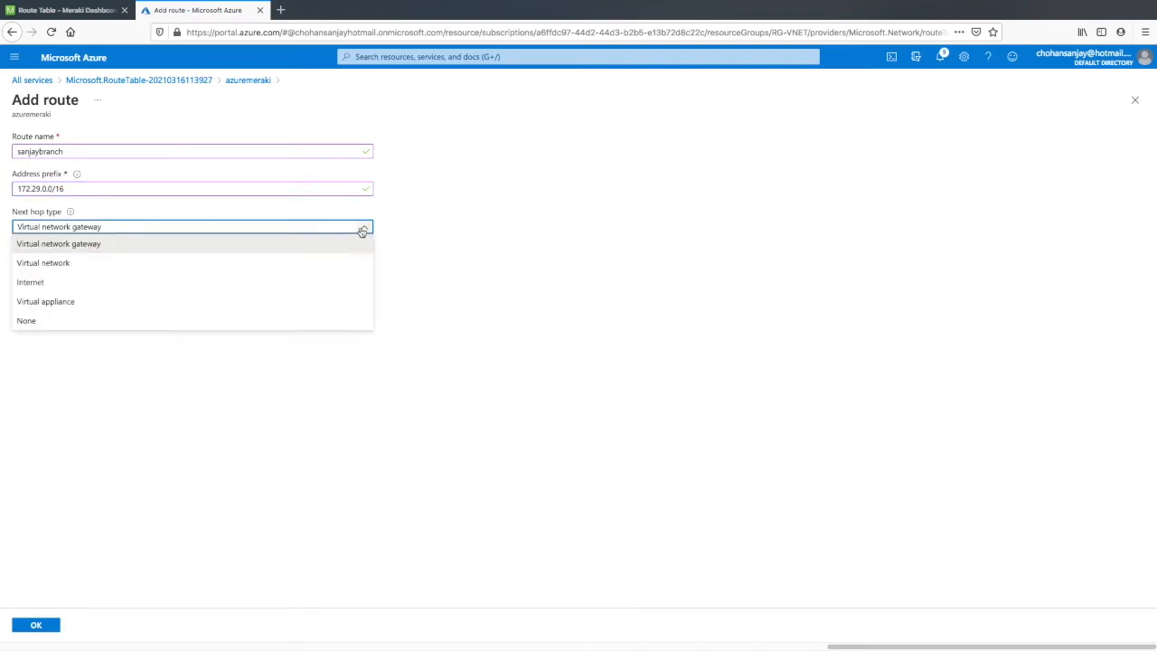
{"action": "left_click", "coordinate": [127, 302]}
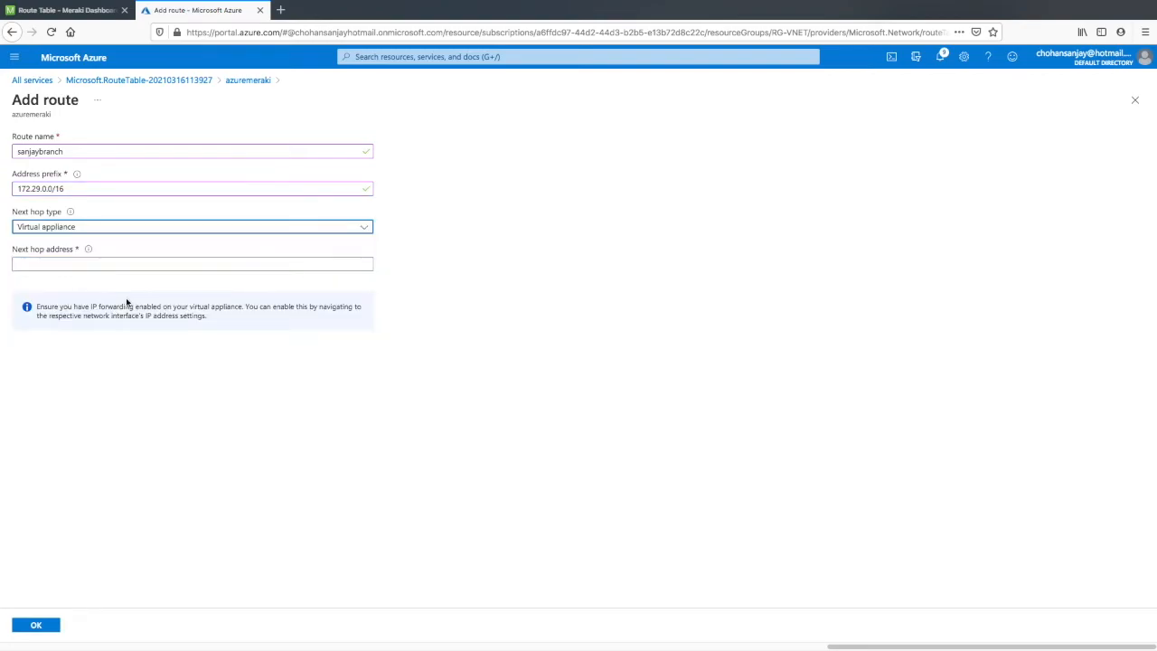
{"action": "left_click", "coordinate": [72, 264]}
{"action": "type", "text": "10.0.1.4"}
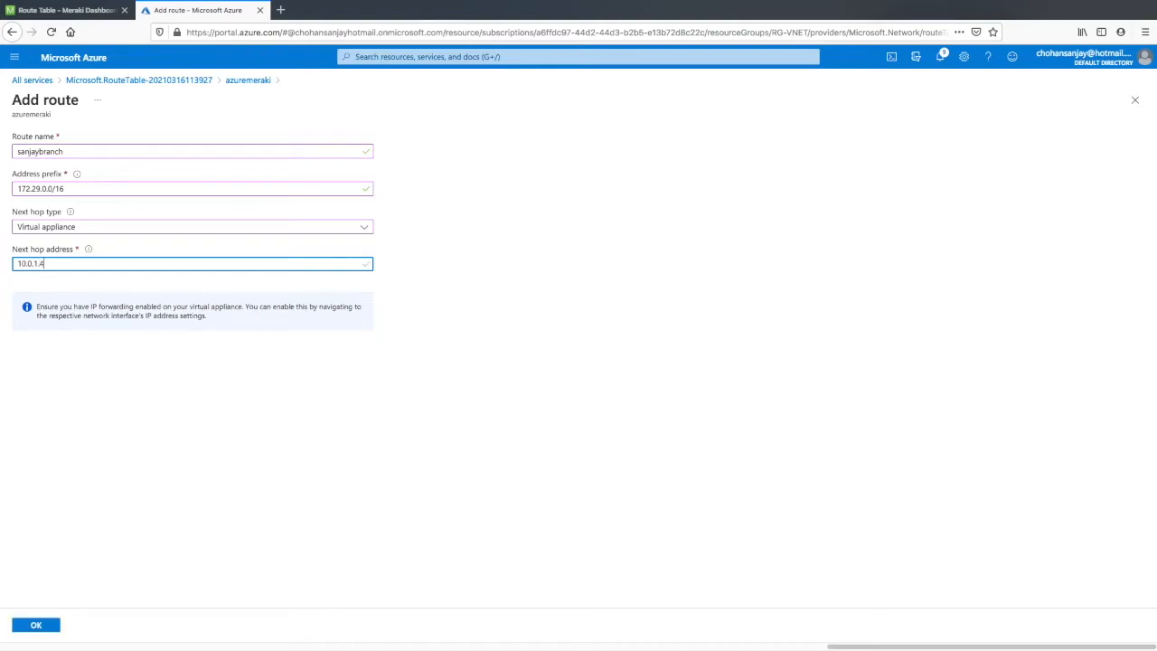
{"action": "left_click", "coordinate": [36, 625]}
Associate the azuremeraki route table with Serversubnet in virtual network VNET1 and save the subnet
{"action": "left_click", "coordinate": [32, 81]}
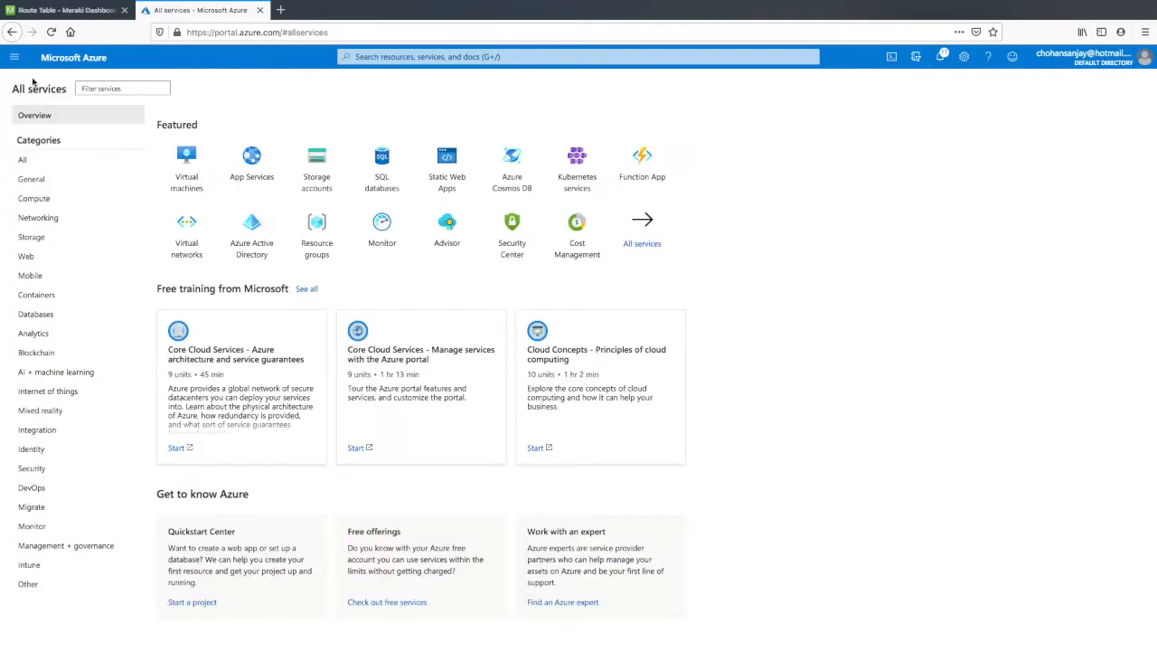
{"action": "left_click", "coordinate": [175, 229]}
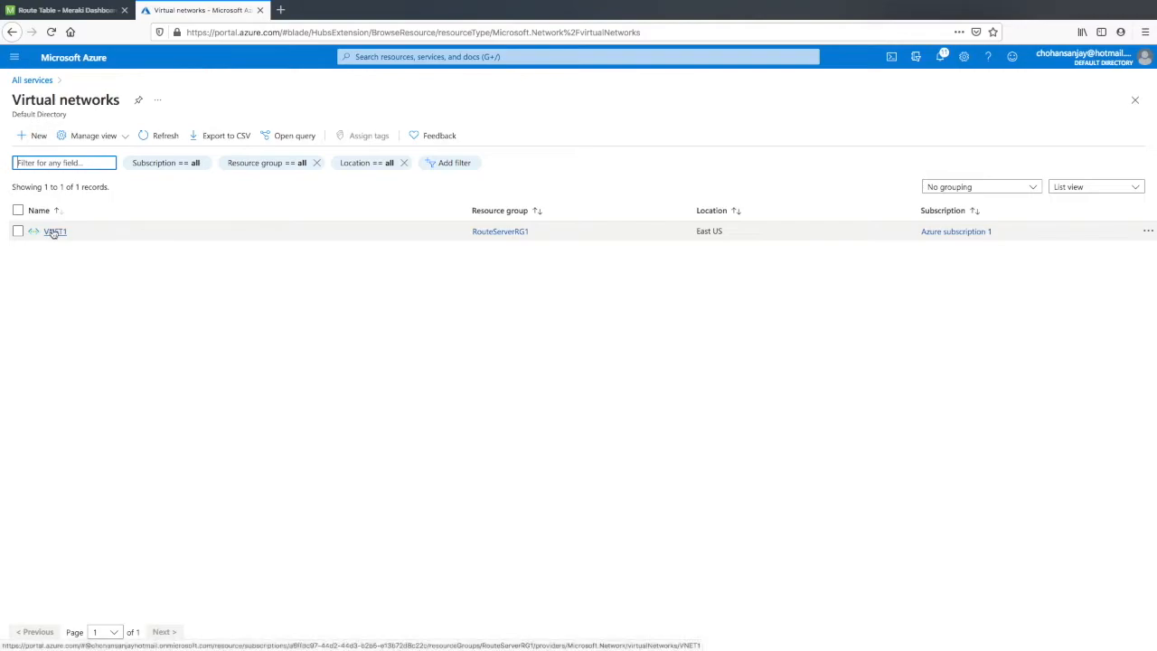
{"action": "left_click", "coordinate": [52, 232]}
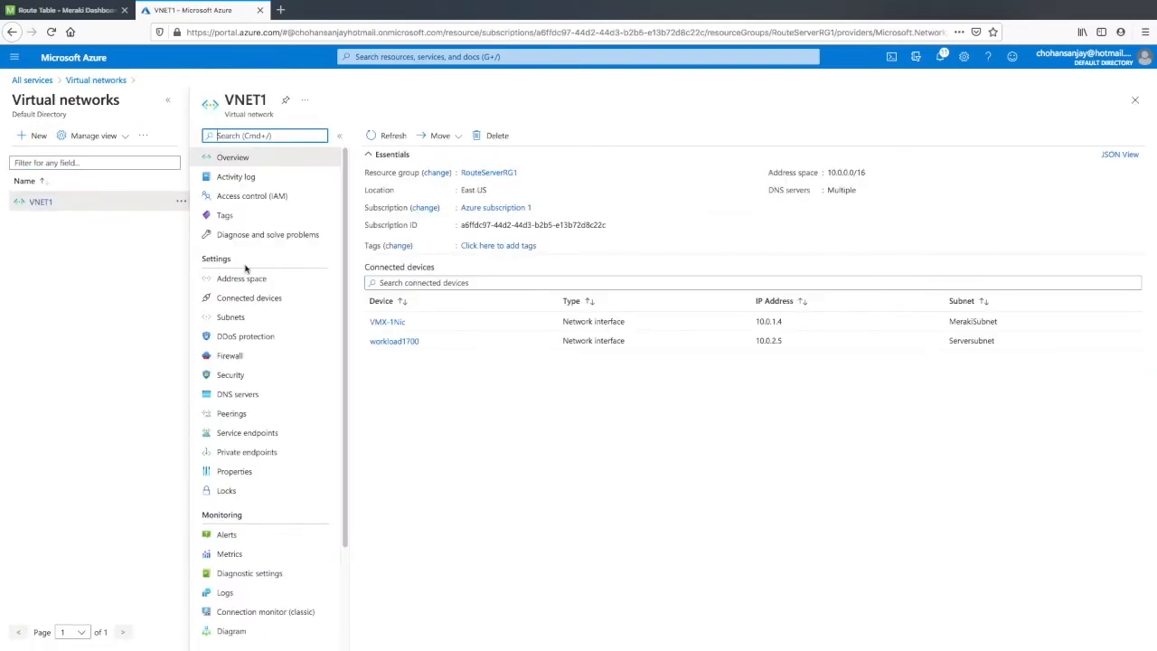
{"action": "left_click", "coordinate": [228, 319]}
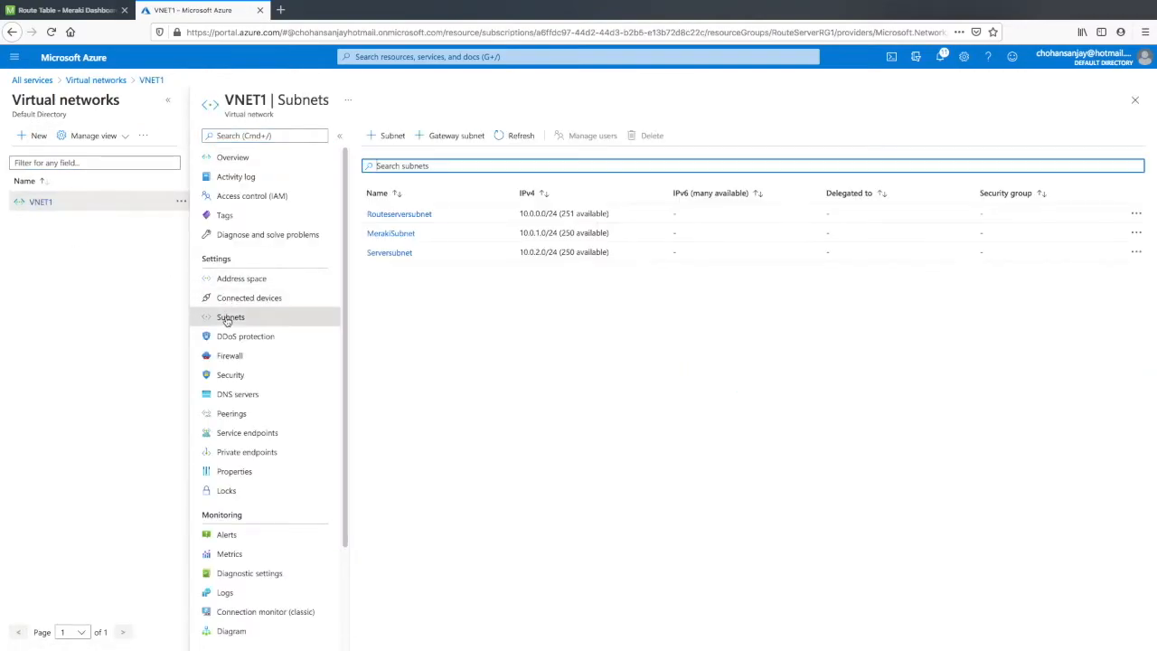
{"action": "left_click", "coordinate": [395, 253]}
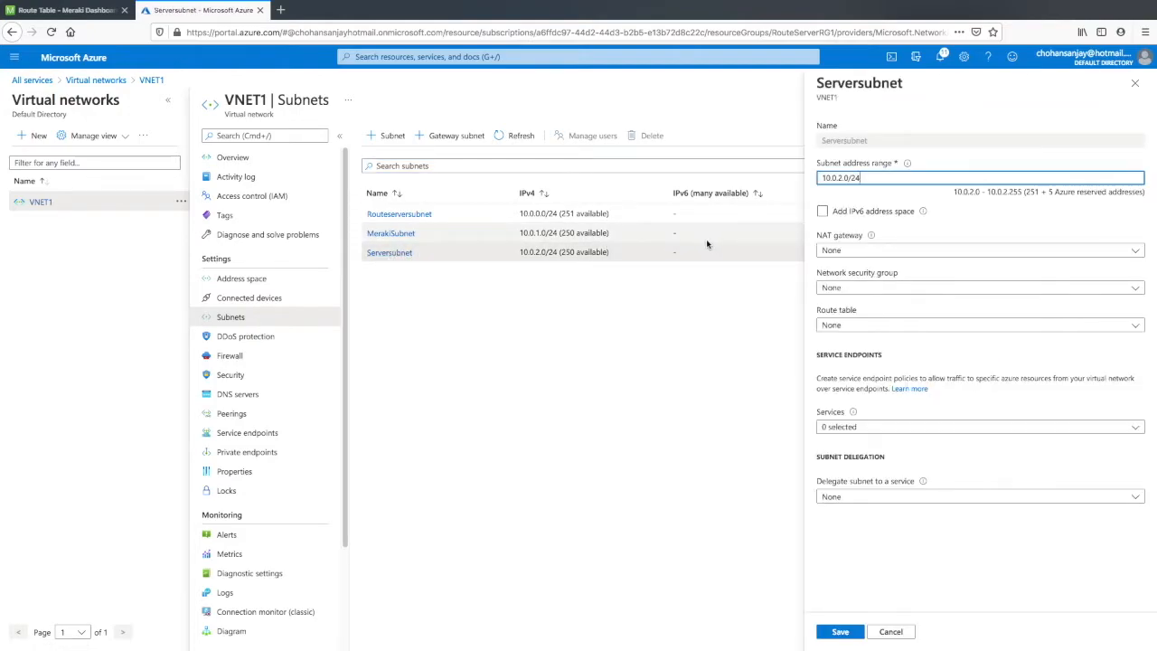
{"action": "left_click", "coordinate": [1021, 324]}
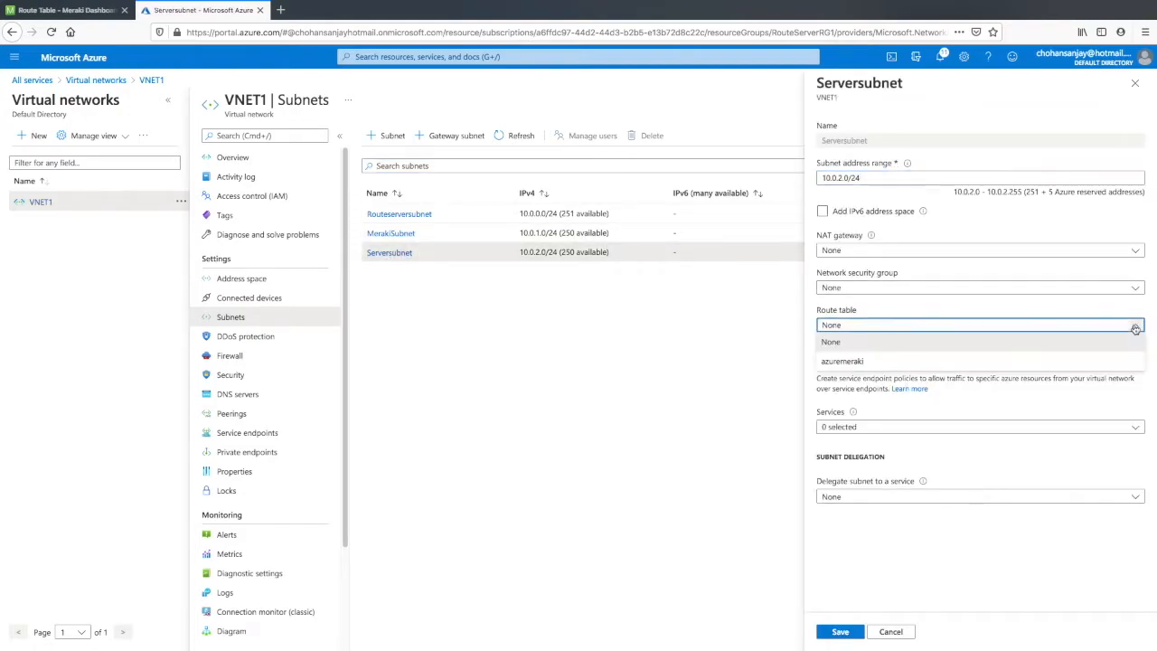
{"action": "left_click", "coordinate": [852, 361]}
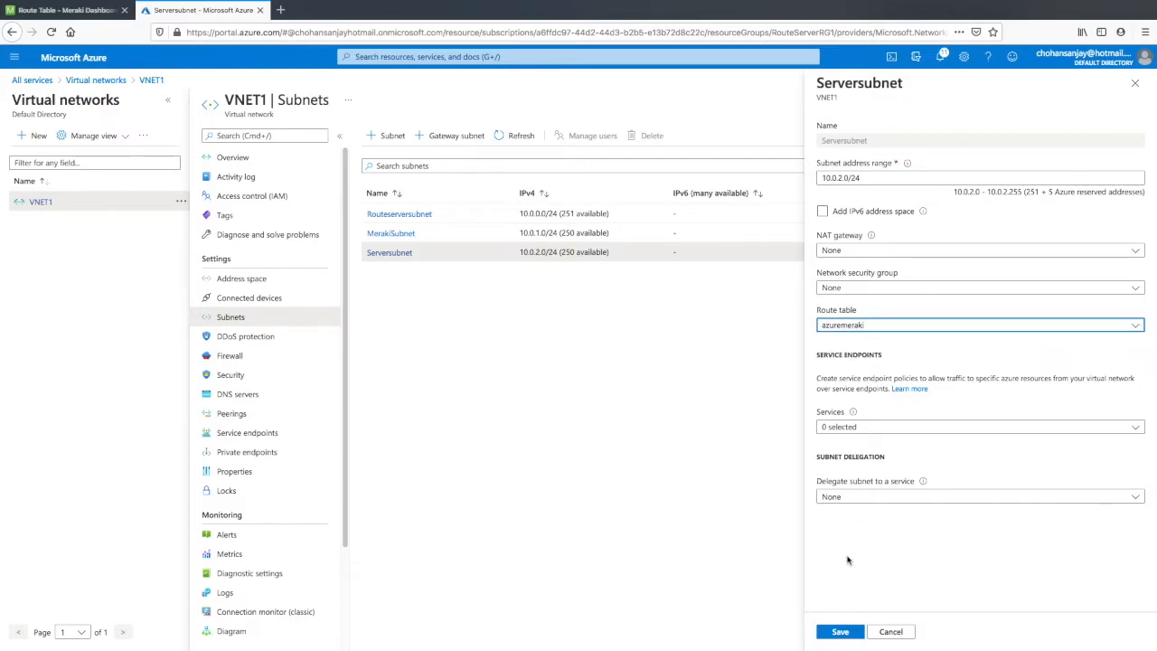
{"action": "left_click", "coordinate": [840, 631]}
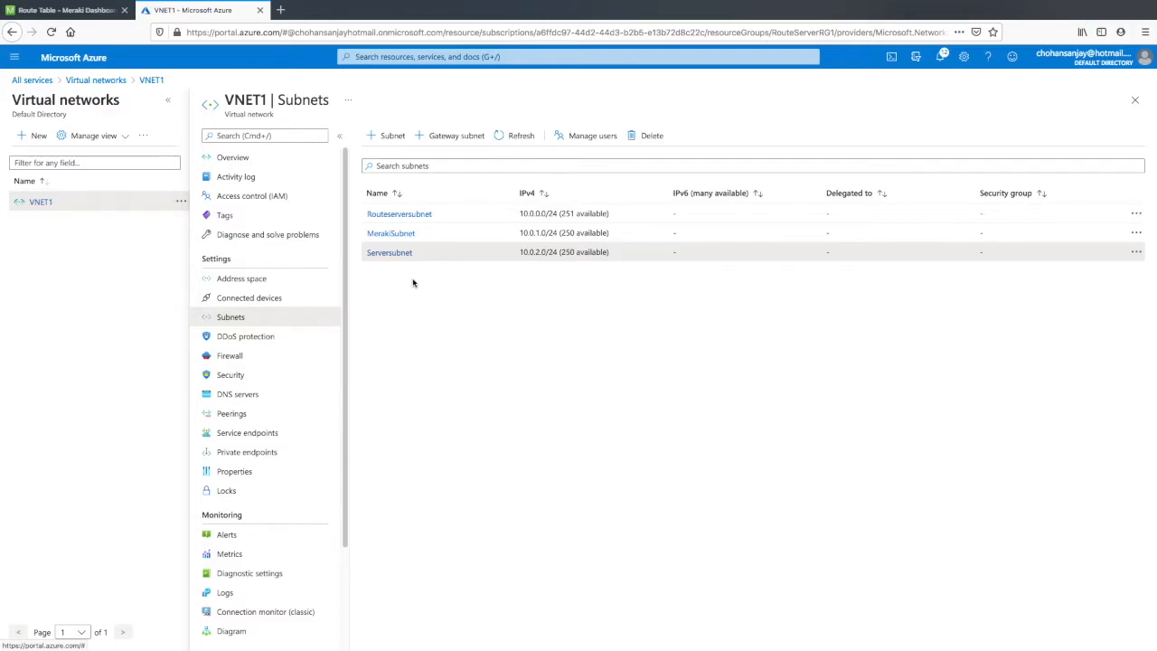
Return to all services and open the workload1 virtual machine to check its details
{"action": "left_click", "coordinate": [36, 81]}
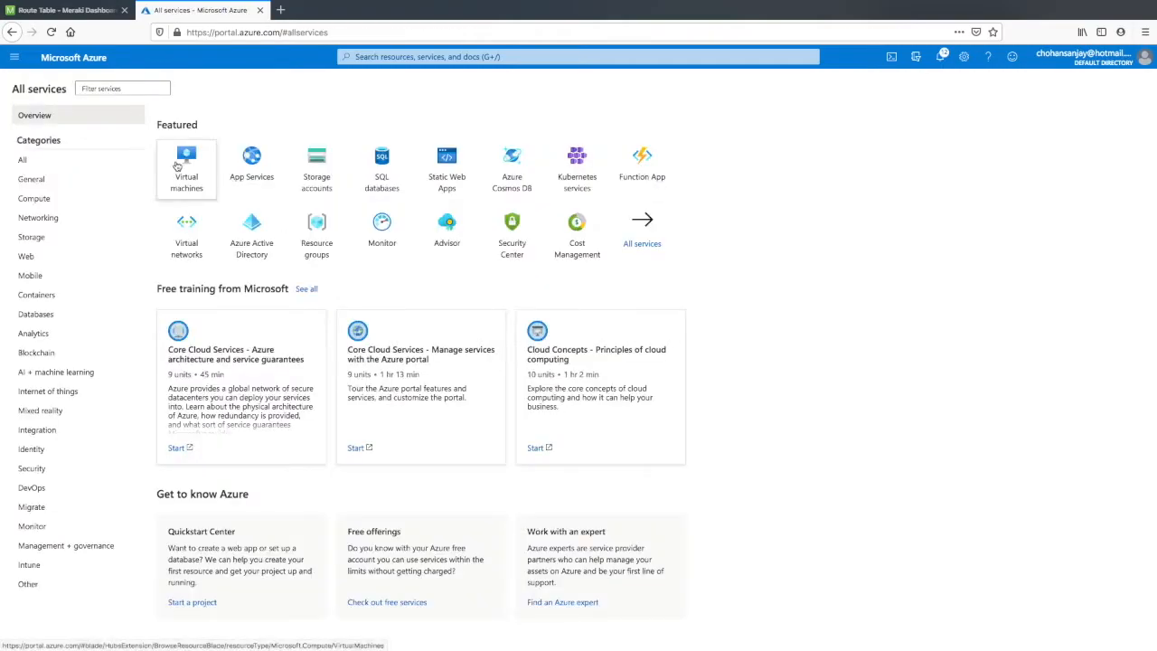
{"action": "left_click", "coordinate": [177, 165]}
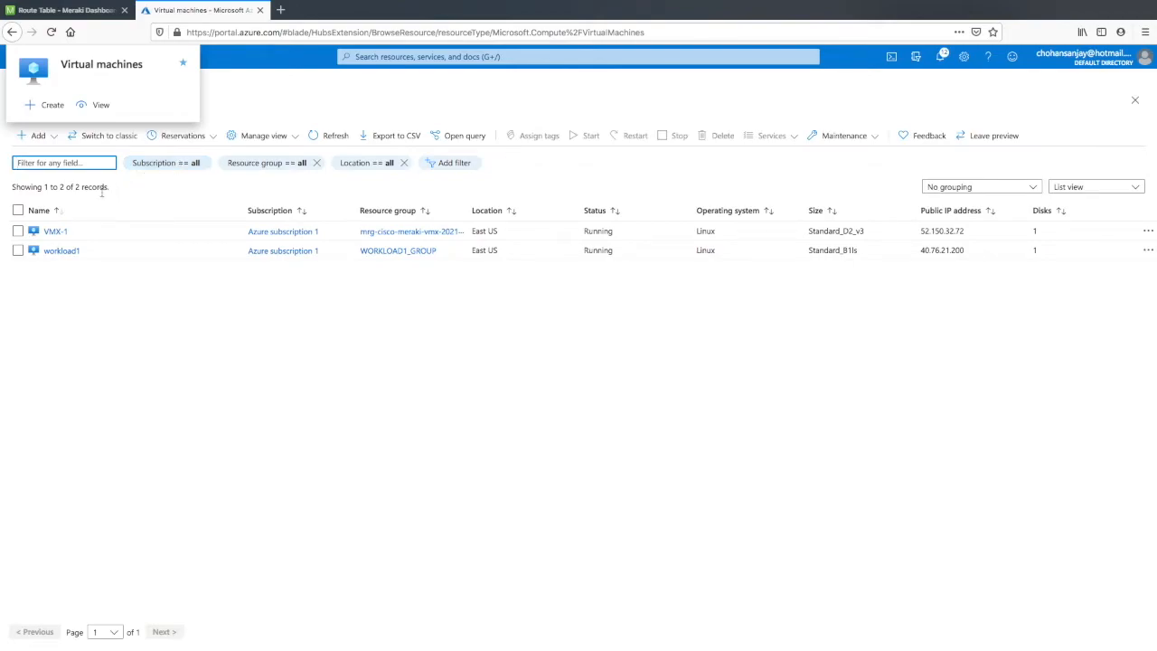
{"action": "left_click", "coordinate": [64, 252]}
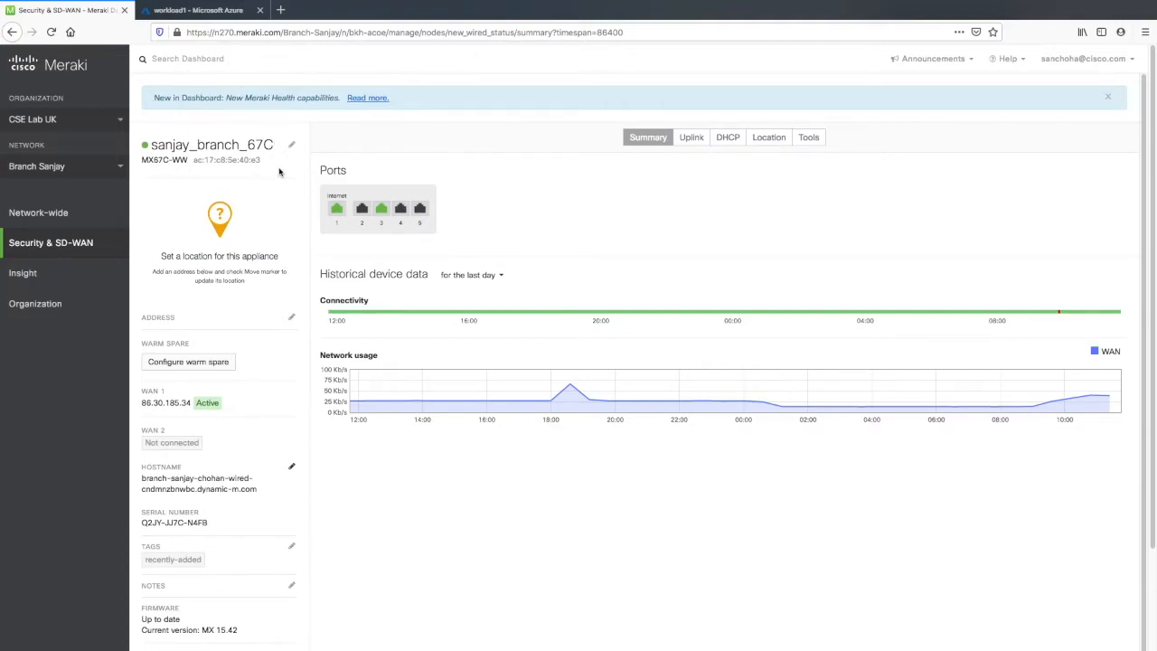
Ping 10.0.2.5 from the branch appliance in the Meraki dashboard, using VLAN 250 as the source
{"action": "left_click", "coordinate": [808, 138]}
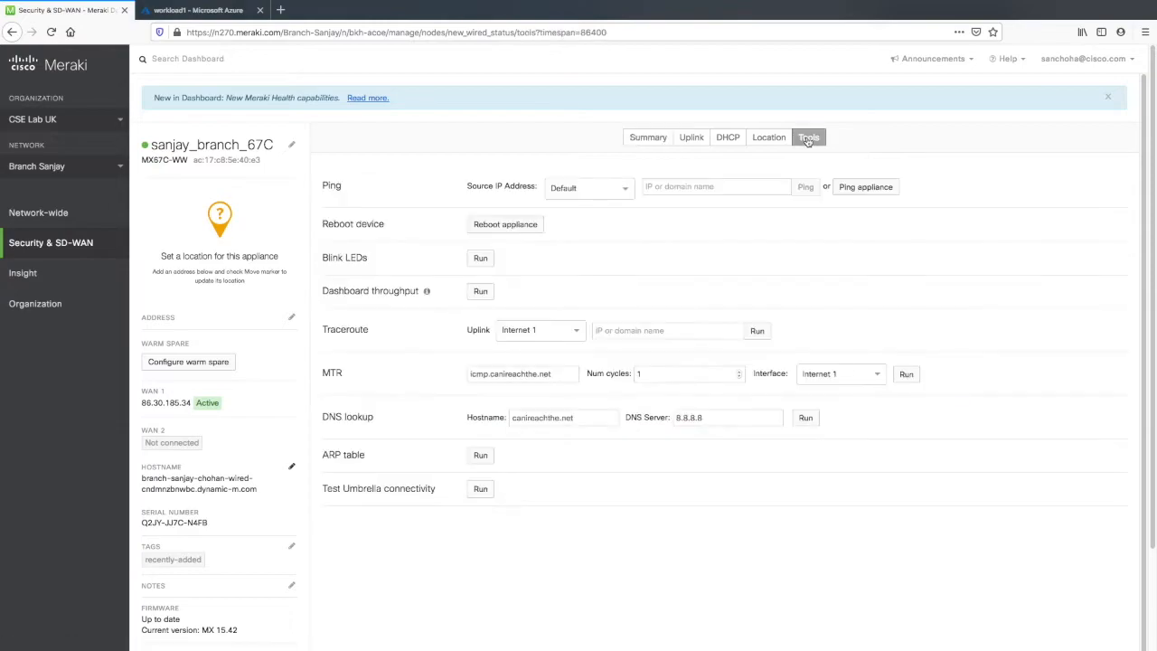
{"action": "left_click", "coordinate": [626, 189]}
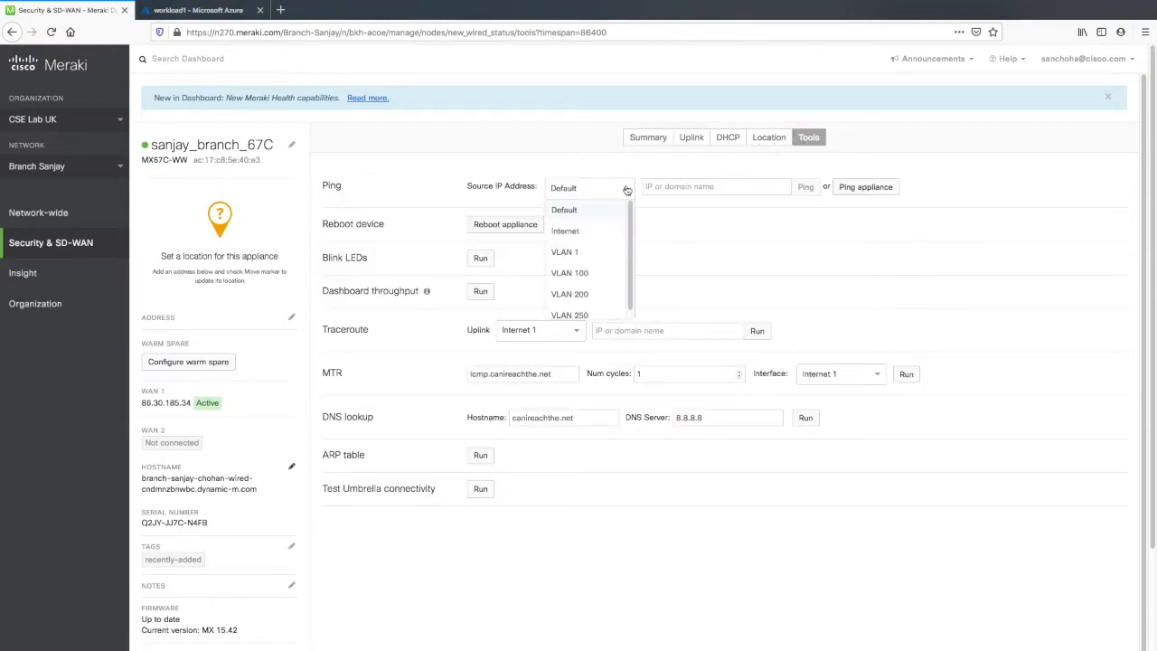
{"action": "scroll", "coordinate": [631, 231], "scroll_direction": "down", "scroll_amount": 1}
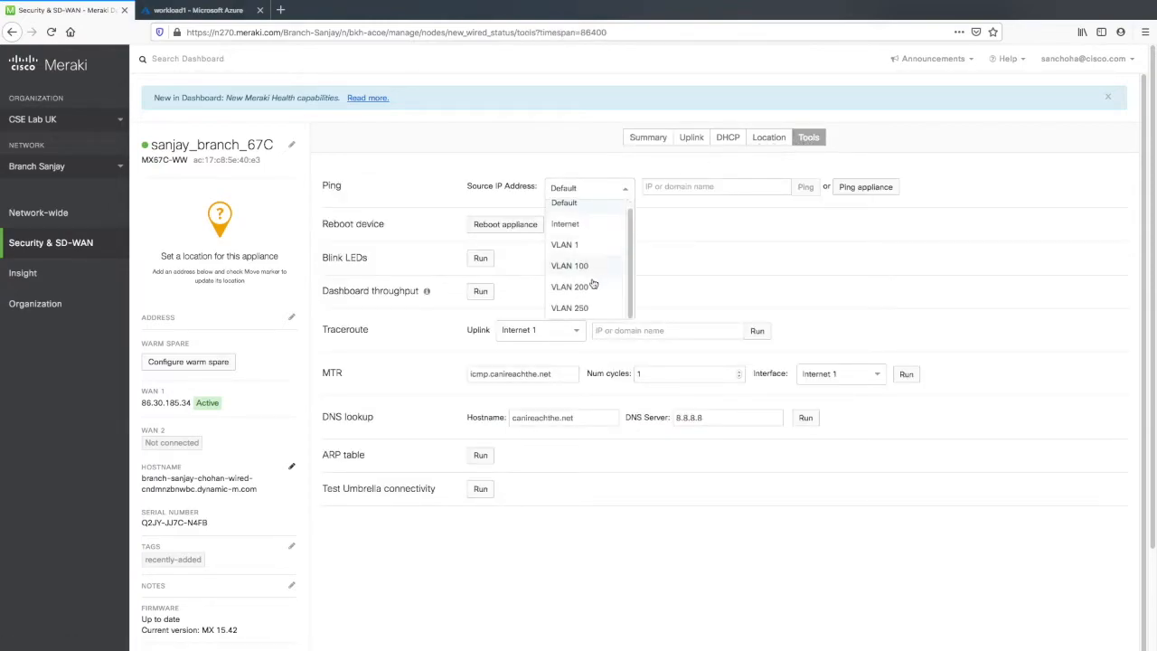
{"action": "left_click", "coordinate": [583, 308]}
{"action": "left_click", "coordinate": [659, 187]}
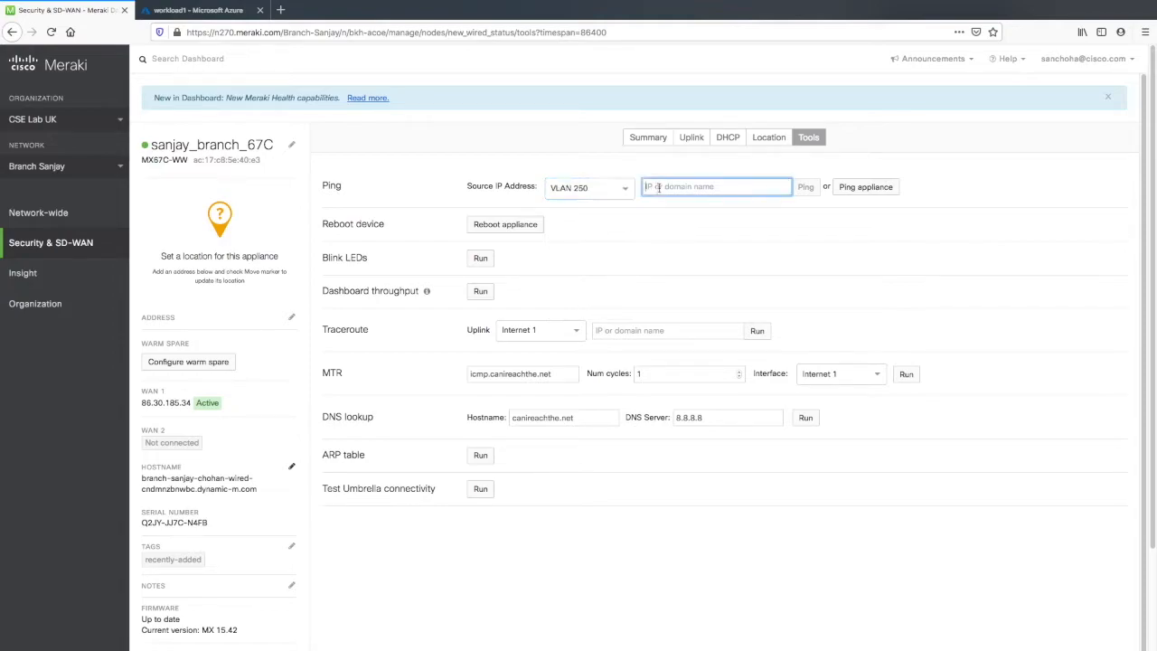
{"action": "type", "text": "10.0.2.5"}
{"action": "left_click", "coordinate": [805, 191]}
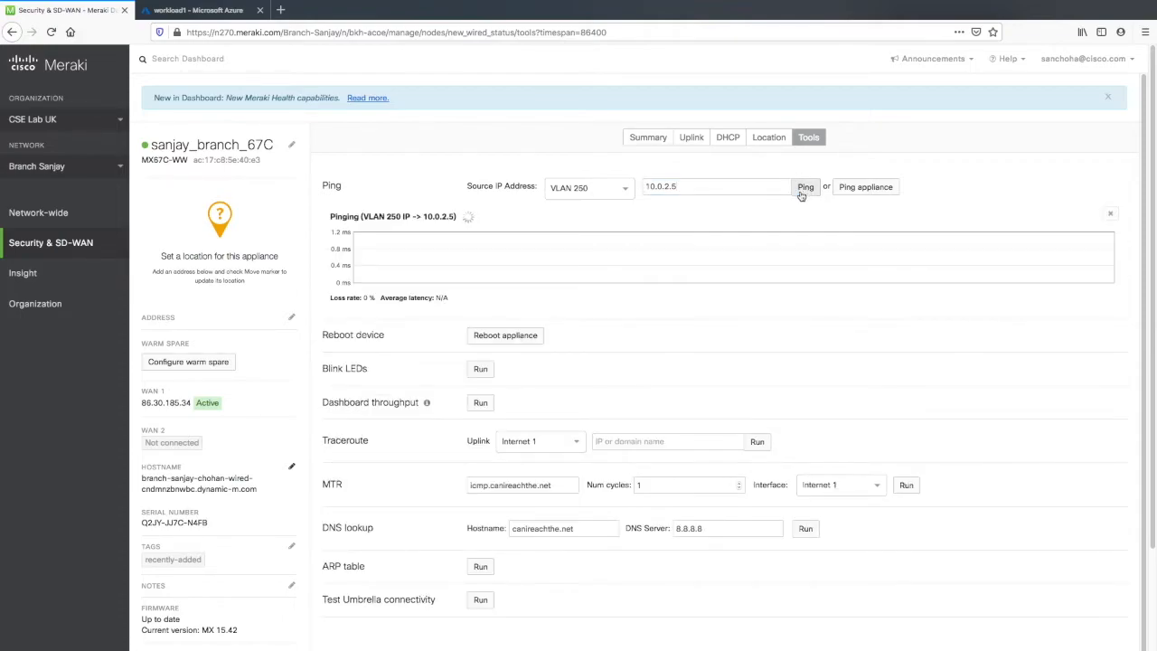
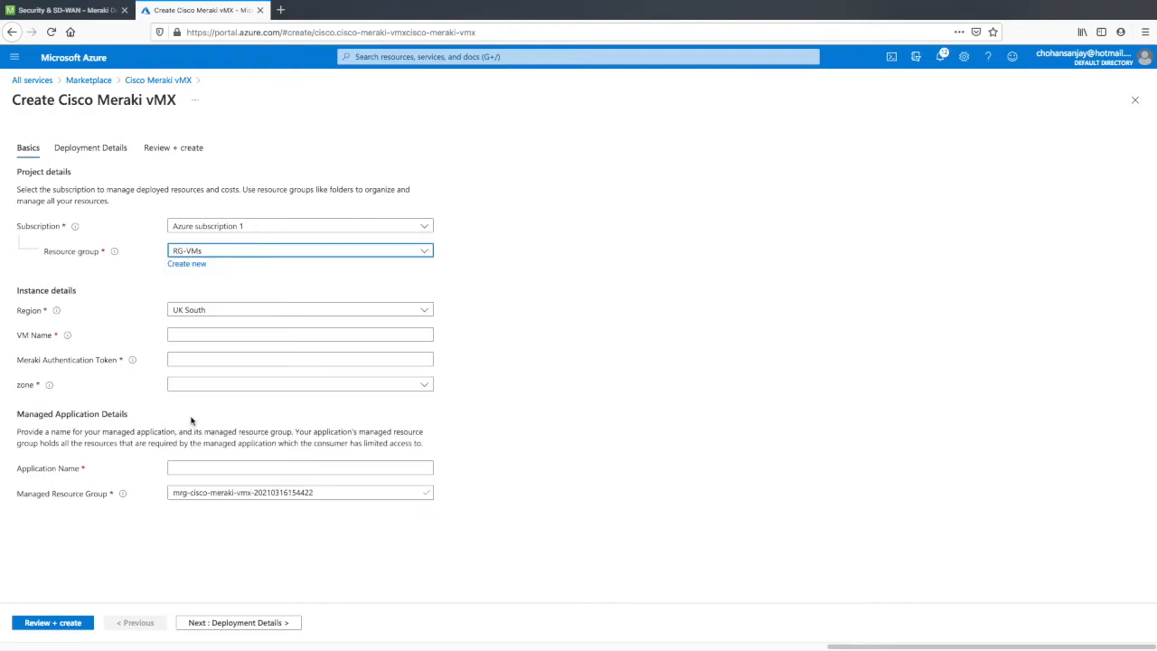
Fill in the second vMX's basics with region East US, VM name VMX-2, the Meraki authentication token, zone 2 and application name MerakiVMX
{"action": "left_click_drag", "start_coordinate": [427, 547], "coordinate": [427, 420]}
{"action": "left_click", "coordinate": [272, 390]}
{"action": "left_click", "coordinate": [211, 334]}
{"action": "type", "text": "VMX-2"}
{"action": "key", "text": "Tab"}
{"action": "key", "text": "ctrl+v"}
{"action": "left_click", "coordinate": [186, 387]}
{"action": "left_click", "coordinate": [185, 440]}
{"action": "left_click", "coordinate": [301, 468]}
{"action": "type", "text": "MerakiVMX"}
Place the VMX-2 deployment in virtual network VNET1 on the subnet MerakiSubnet (10.0.1.0/24)
{"action": "left_click", "coordinate": [252, 624]}
{"action": "left_click", "coordinate": [424, 191]}
{"action": "left_click", "coordinate": [323, 267]}
{"action": "left_click", "coordinate": [401, 228]}
{"action": "left_click", "coordinate": [226, 266]}
Change the VMX-2 VM size to Standard_D2_v3 from the non-premium storage sizes
{"action": "left_click", "coordinate": [194, 296]}
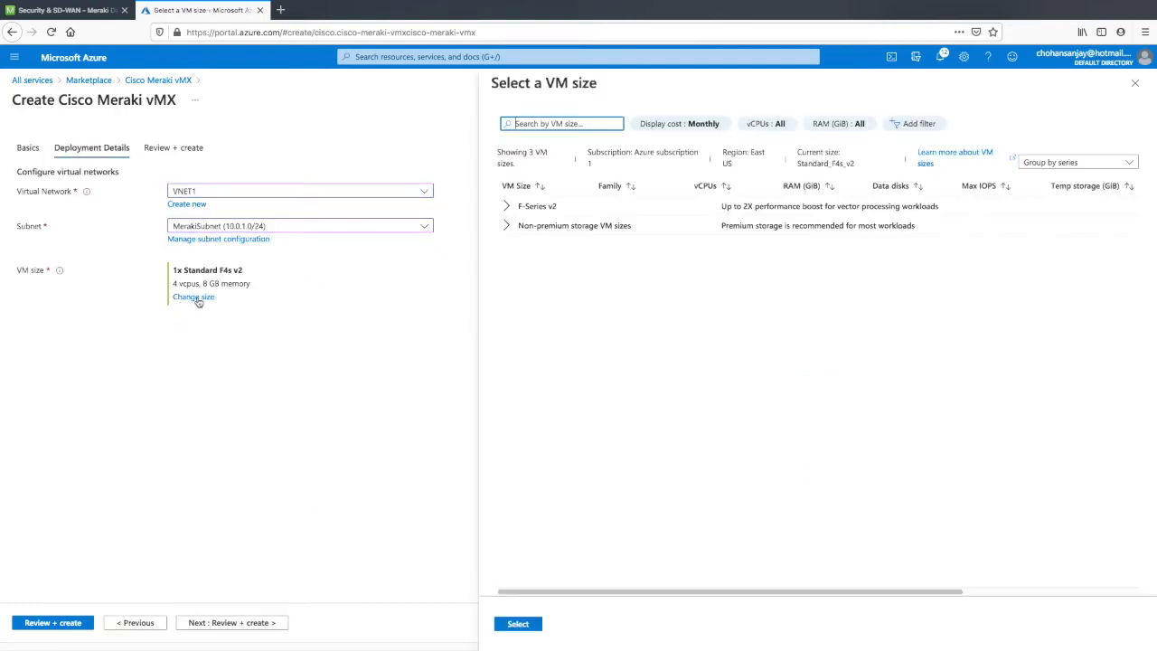
{"action": "left_click", "coordinate": [506, 225]}
{"action": "left_click", "coordinate": [526, 263]}
{"action": "left_click", "coordinate": [516, 624]}
Review the VMX-2 deployment, agree to the co-admin access terms and create the vMX
{"action": "left_click", "coordinate": [75, 623]}
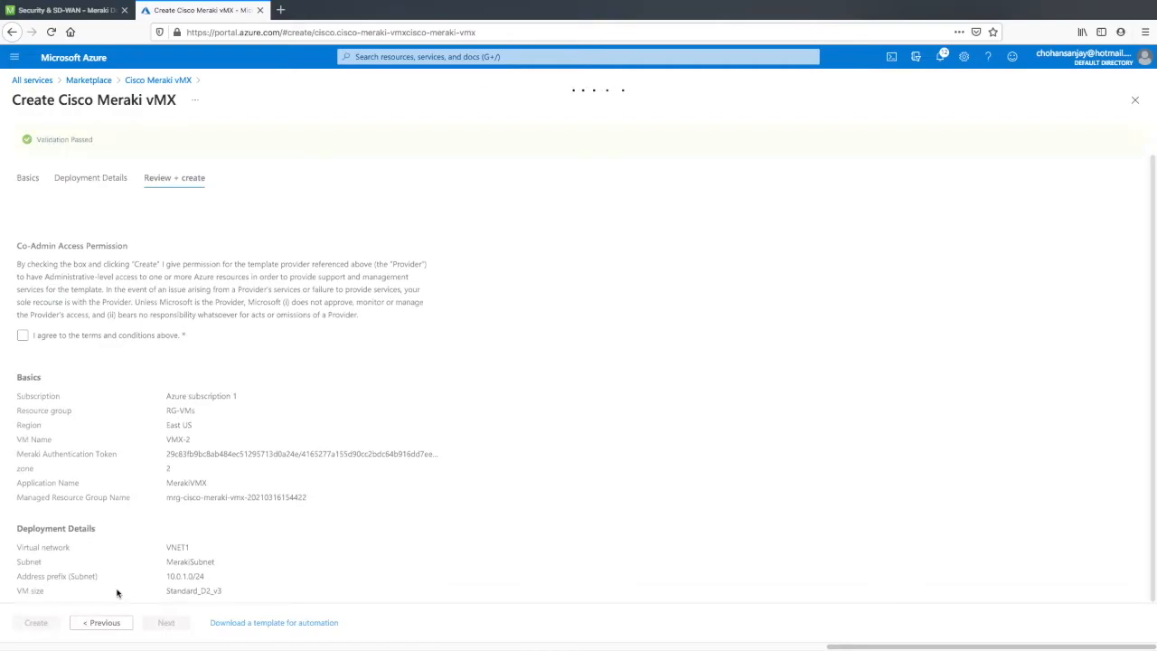
{"action": "left_click", "coordinate": [23, 501]}
{"action": "left_click", "coordinate": [40, 622]}
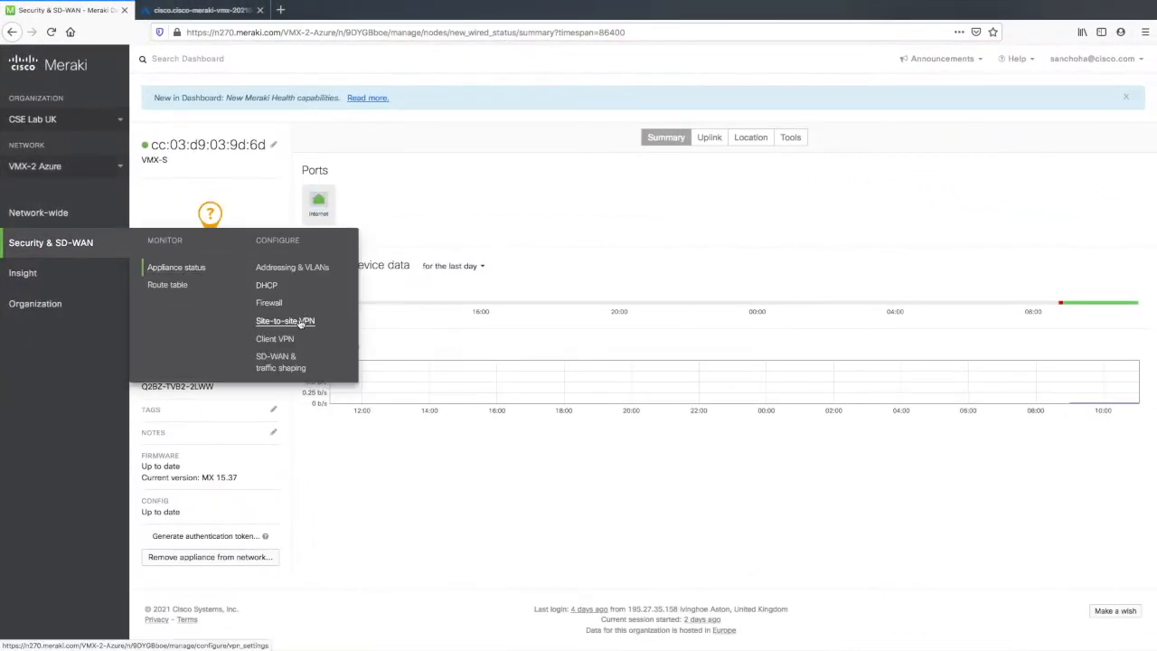
Configure the VMX-2 Azure network's site-to-site VPN as Hub (Mesh), enable BGP and save the changes
{"action": "left_click", "coordinate": [301, 322]}
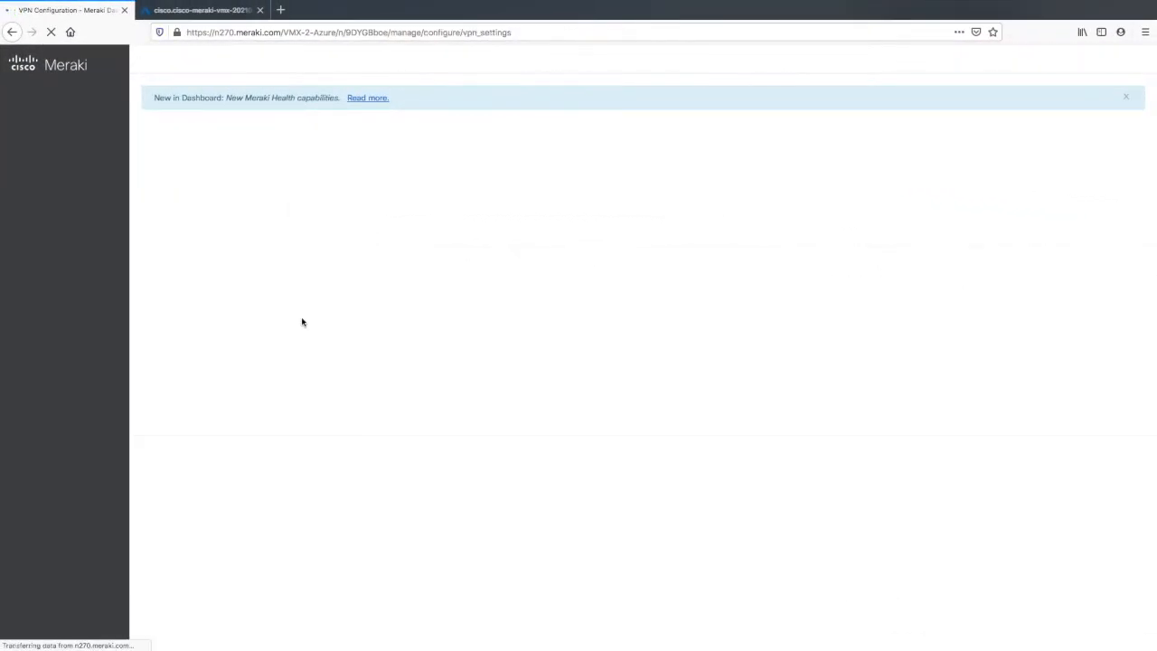
{"action": "left_click", "coordinate": [254, 192]}
{"action": "scroll", "coordinate": [1146, 440], "scroll_direction": "down", "scroll_amount": 5}
{"action": "left_click", "coordinate": [271, 493]}
{"action": "left_click", "coordinate": [271, 509]}
{"action": "left_click", "coordinate": [1070, 632]}
Add VMX-2 Azure as the fifth hub in the branch network's site-to-site VPN settings and save
{"action": "mouse_move", "coordinate": [101, 249]}
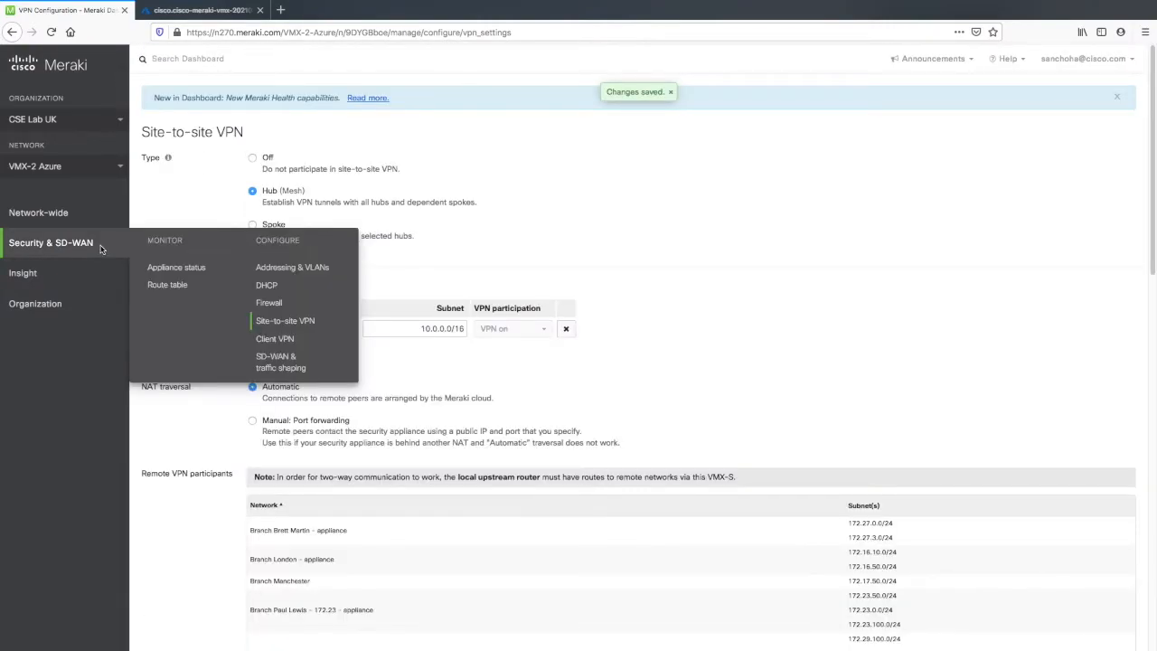
{"action": "left_click", "coordinate": [119, 169]}
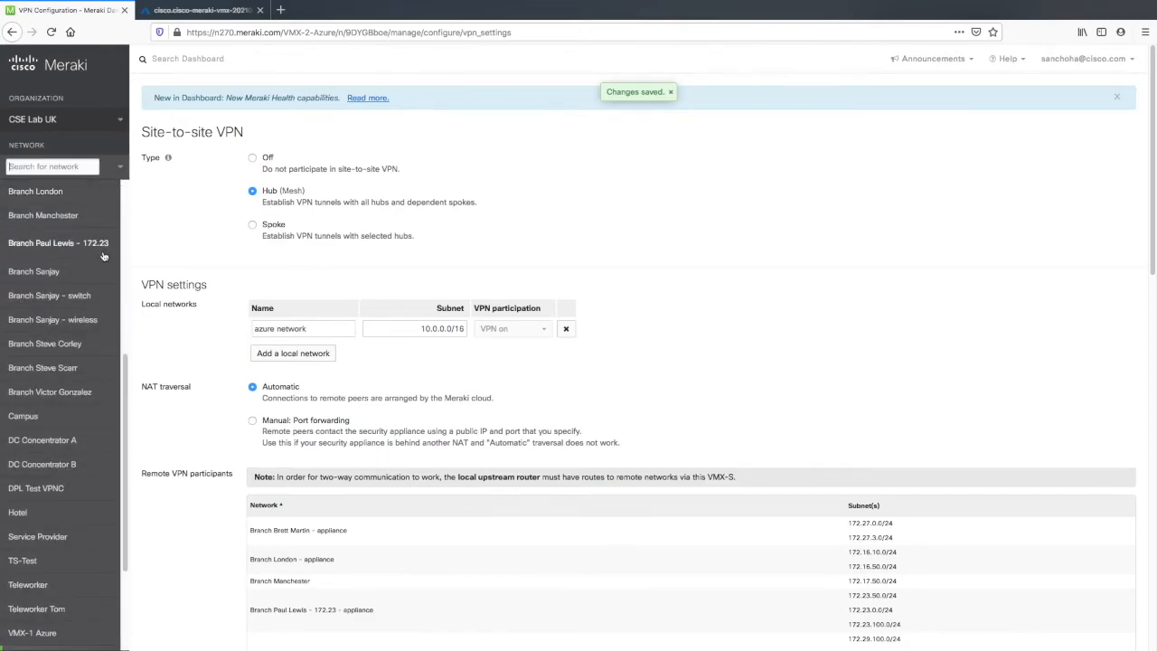
{"action": "left_click", "coordinate": [49, 273]}
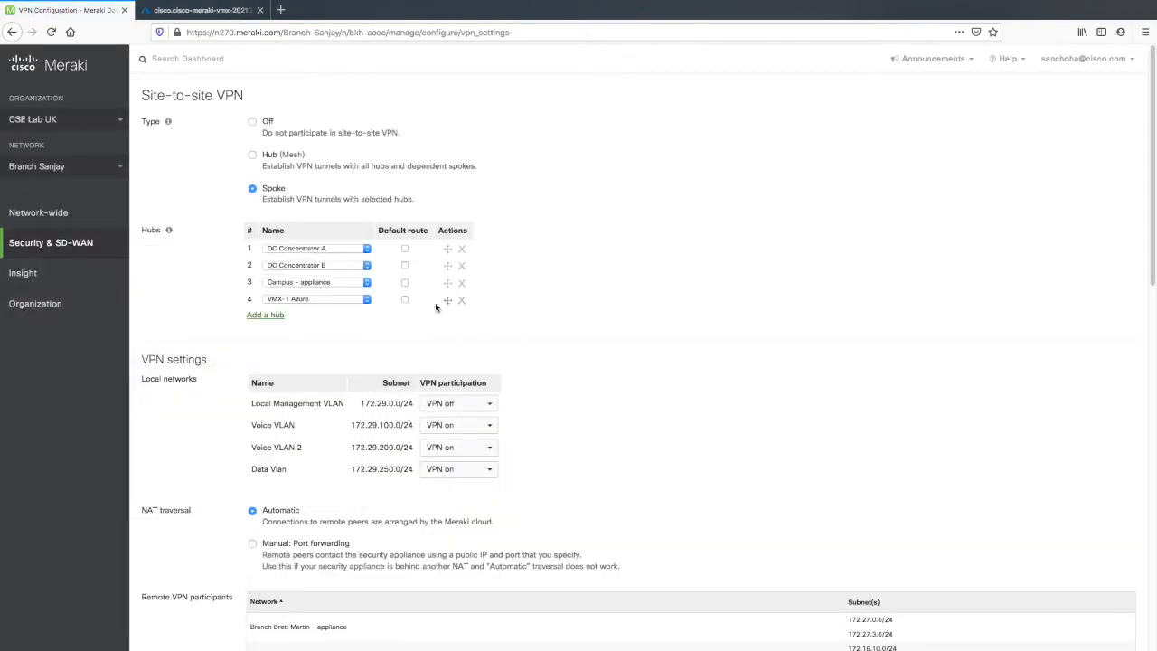
{"action": "left_click", "coordinate": [277, 316]}
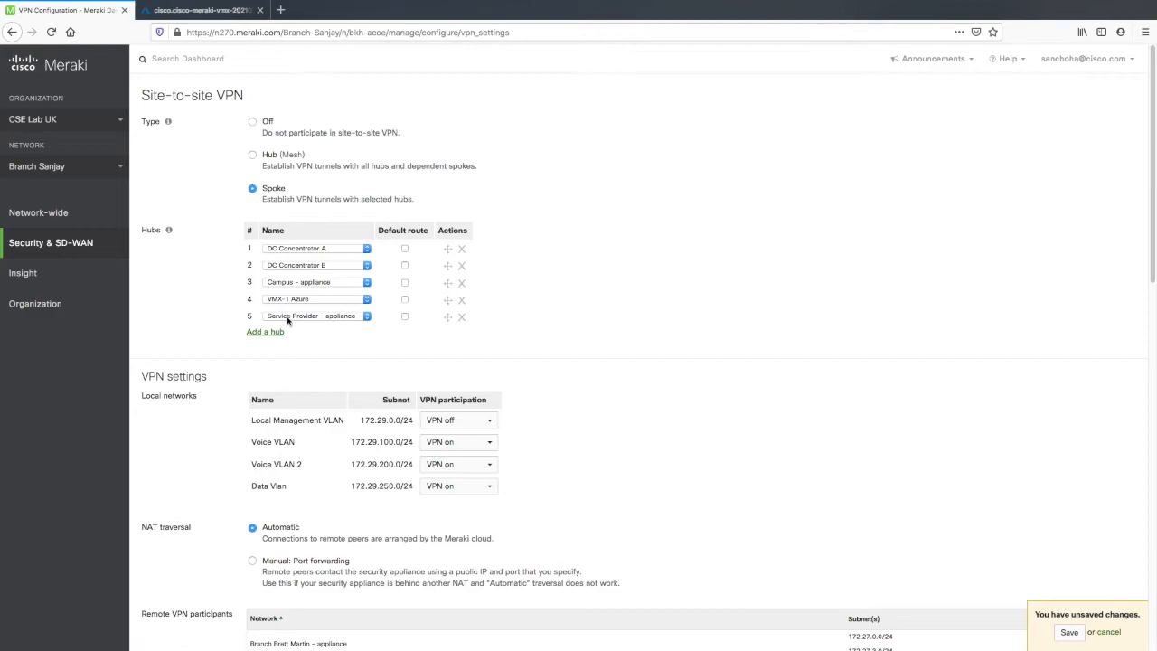
{"action": "left_click", "coordinate": [366, 317]}
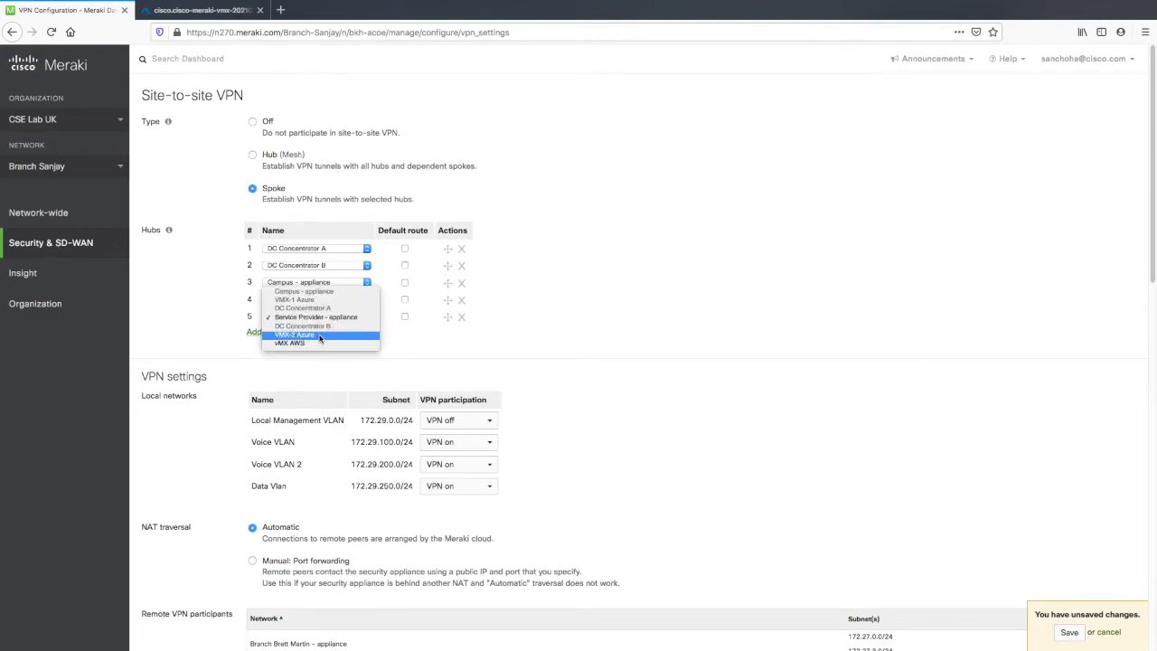
{"action": "left_click", "coordinate": [320, 334]}
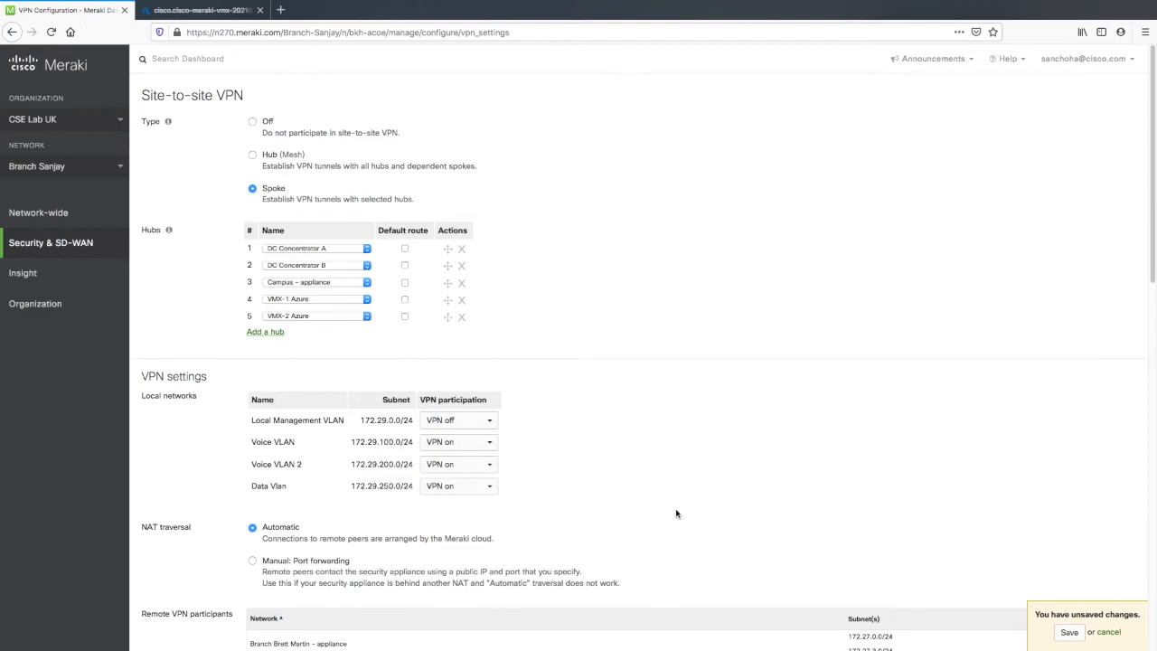
{"action": "left_click", "coordinate": [1069, 633]}
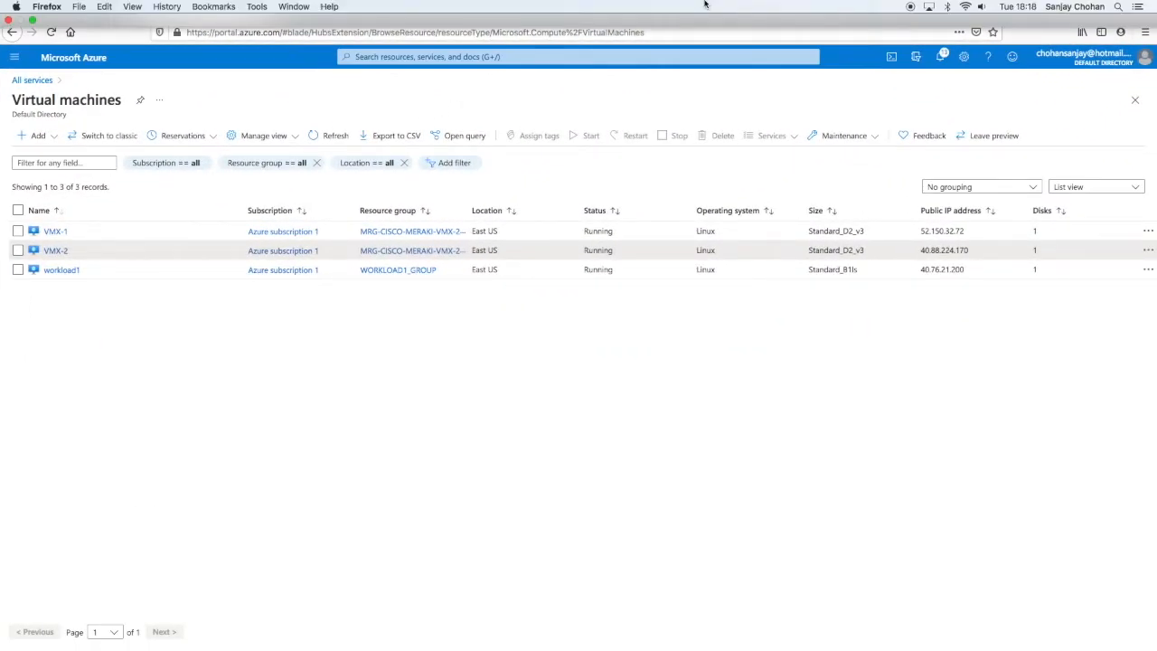
View the VMX-2 virtual machine's overview in Azure and read how Azure Route Server works in the Microsoft documentation
{"action": "left_click", "coordinate": [61, 251]}
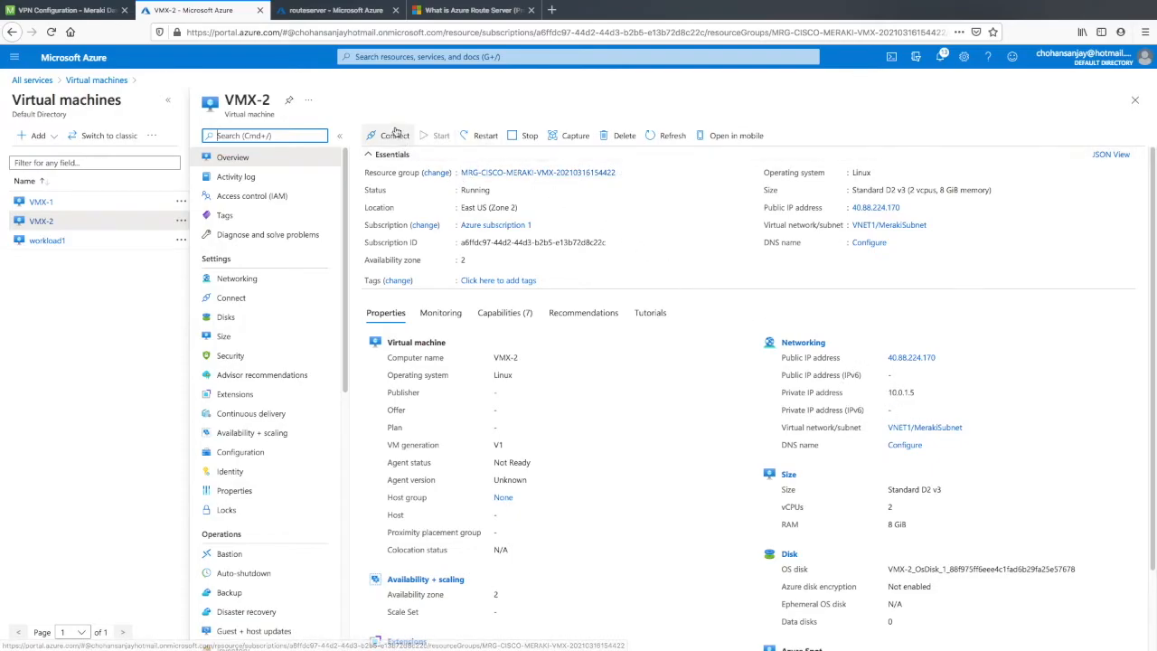
{"action": "left_click", "coordinate": [394, 13]}
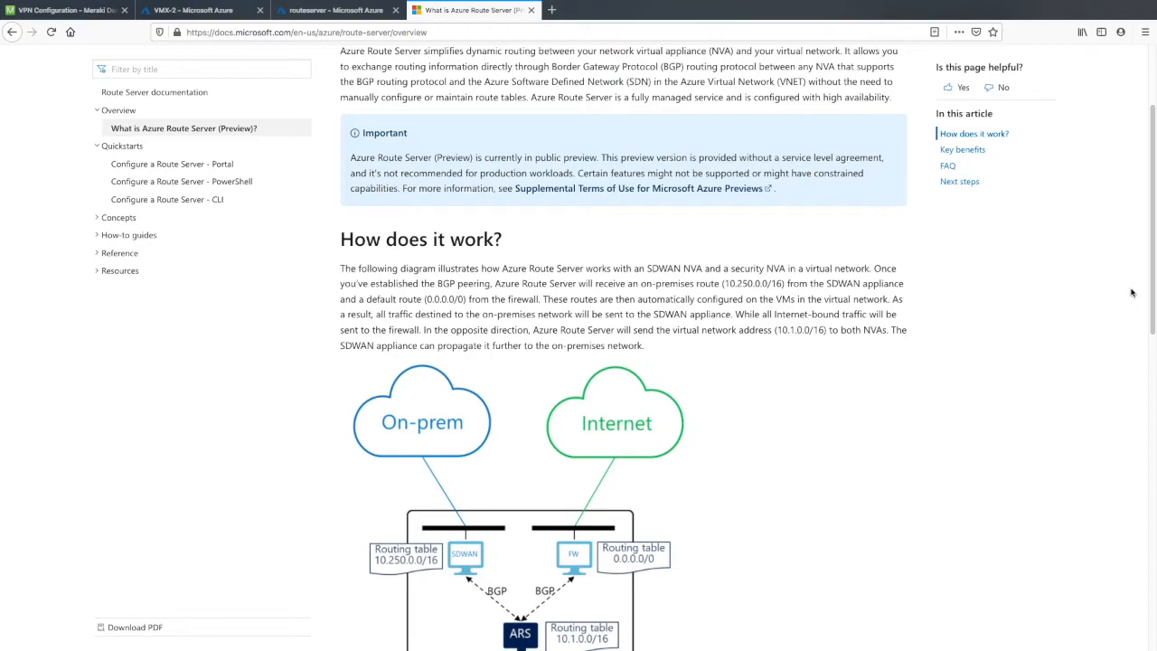
{"action": "left_click_drag", "start_coordinate": [1155, 283], "coordinate": [1154, 224]}
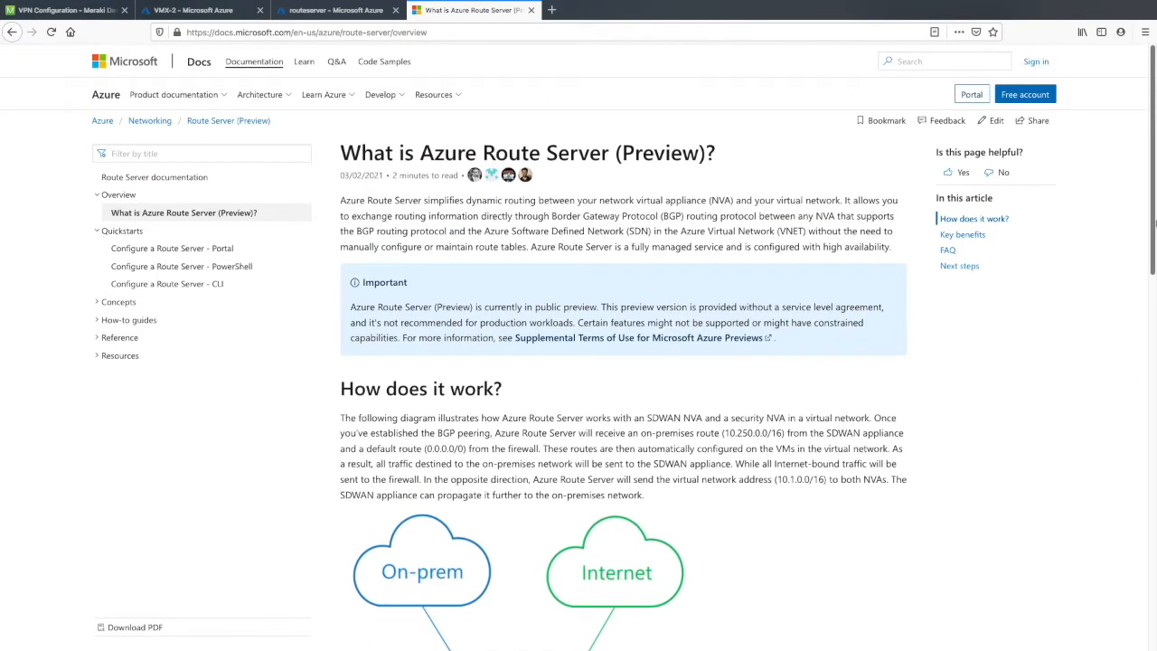
{"action": "left_click_drag", "start_coordinate": [1154, 224], "coordinate": [1144, 368]}
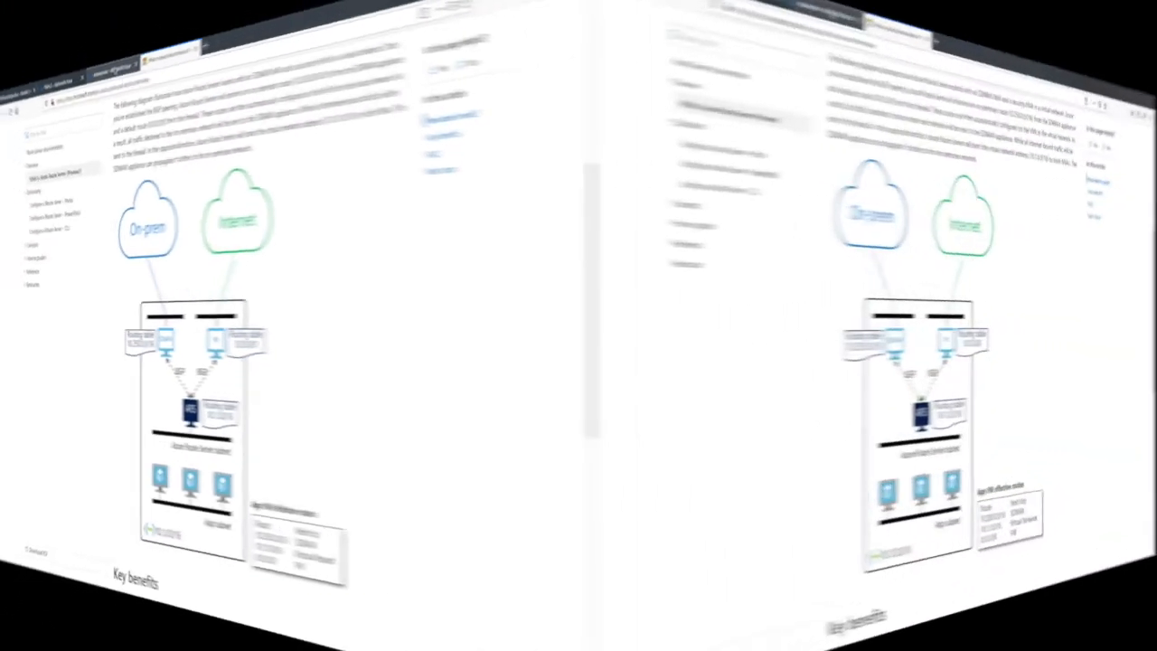
Check the routeserver's ASN and peer IPs in Azure, and review the BGP settings of VMX-1 Azure in the Meraki dashboard
{"action": "left_click", "coordinate": [345, 11]}
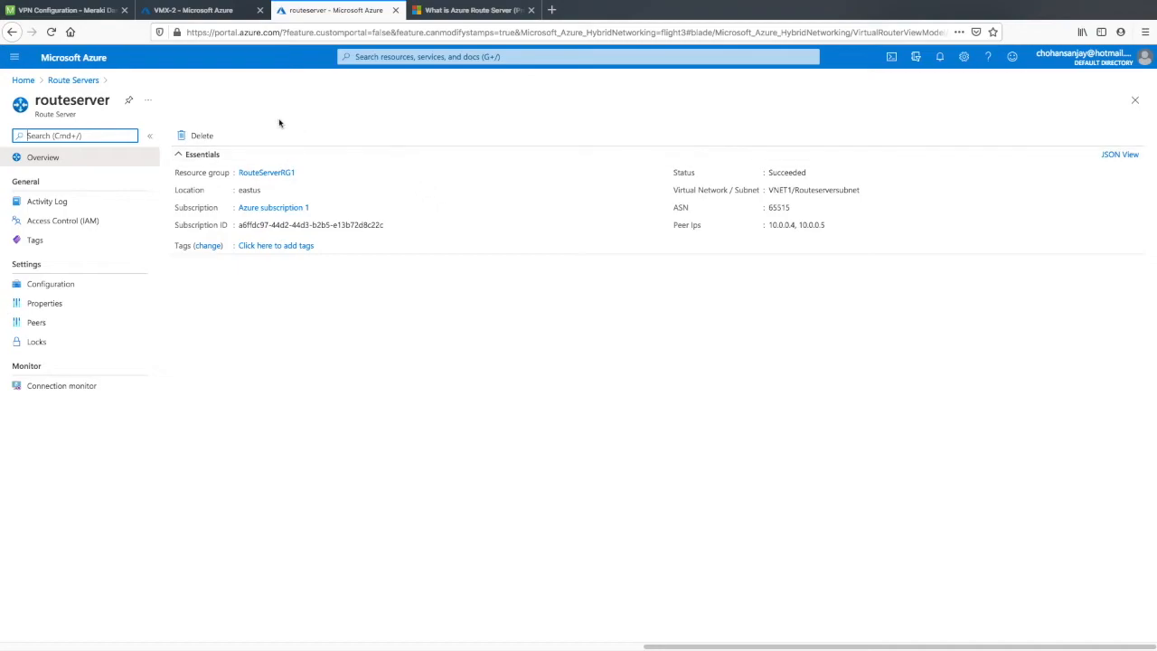
{"action": "left_click", "coordinate": [54, 12]}
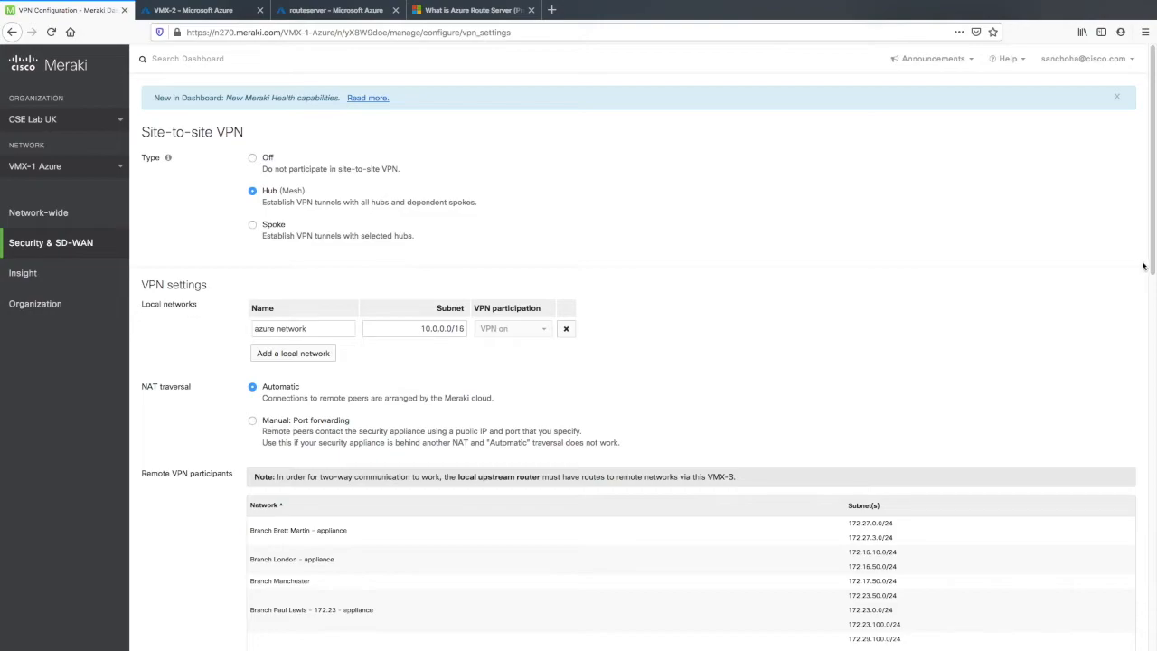
{"action": "left_click_drag", "start_coordinate": [1146, 263], "coordinate": [1139, 493]}
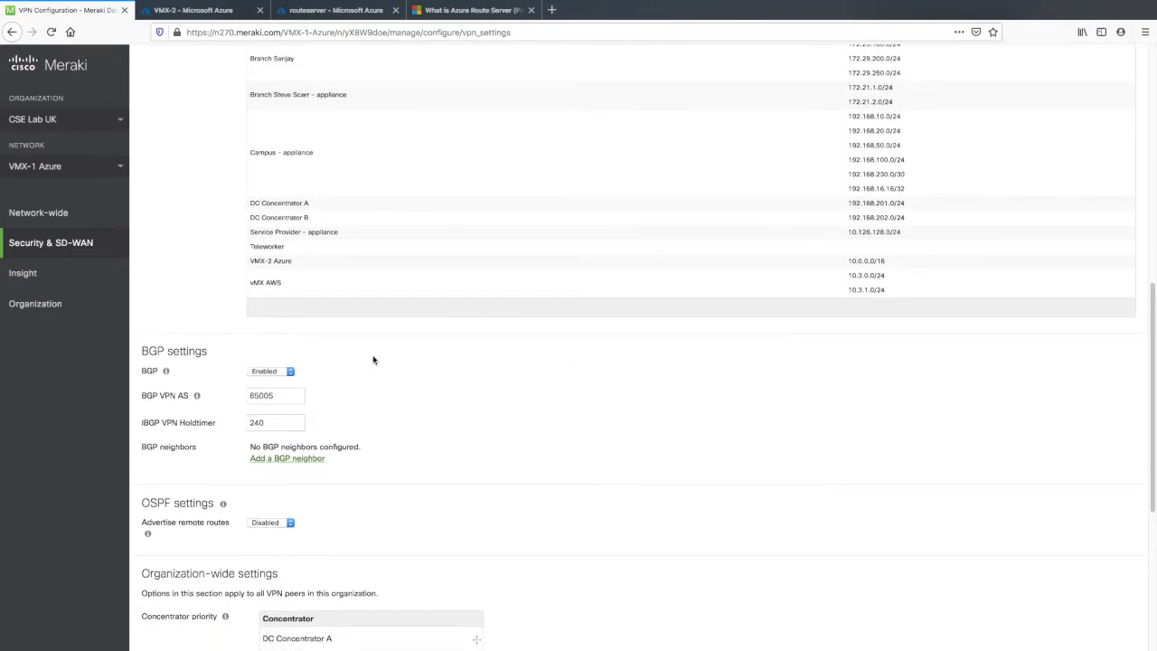
Add BGP neighbor 10.0.0.4 to VMX-1 Azure with remote AS 65515 and EBGP holdtimer 180, fill in its multihop value and save
{"action": "left_click", "coordinate": [292, 458]}
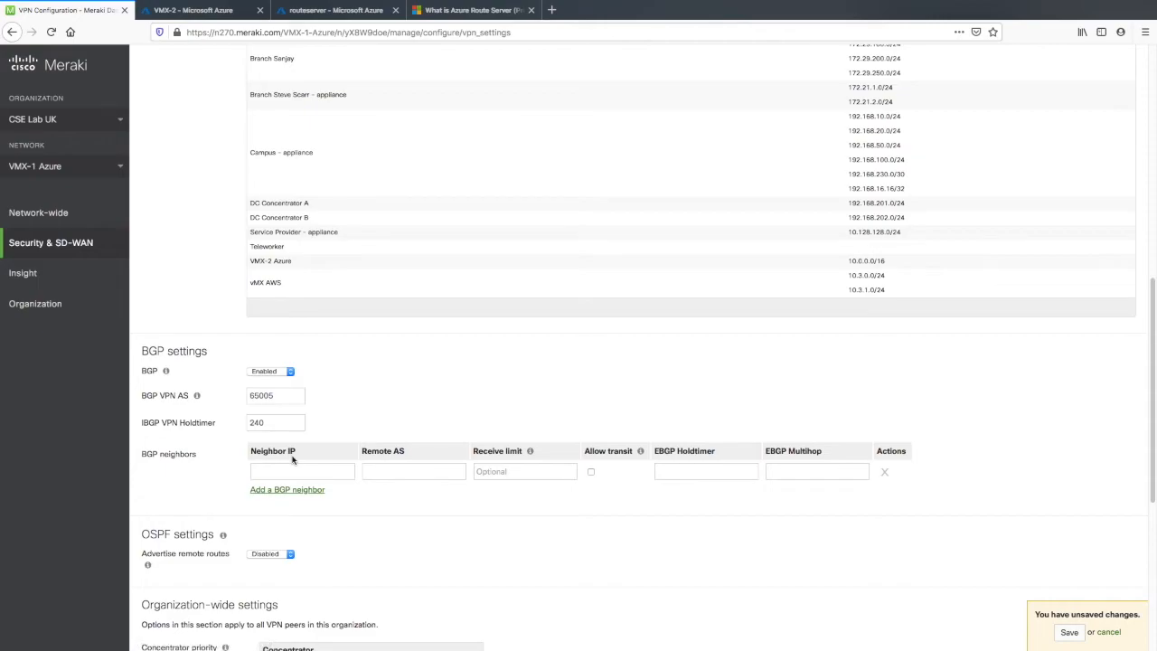
{"action": "left_click", "coordinate": [291, 469]}
{"action": "left_click", "coordinate": [371, 473]}
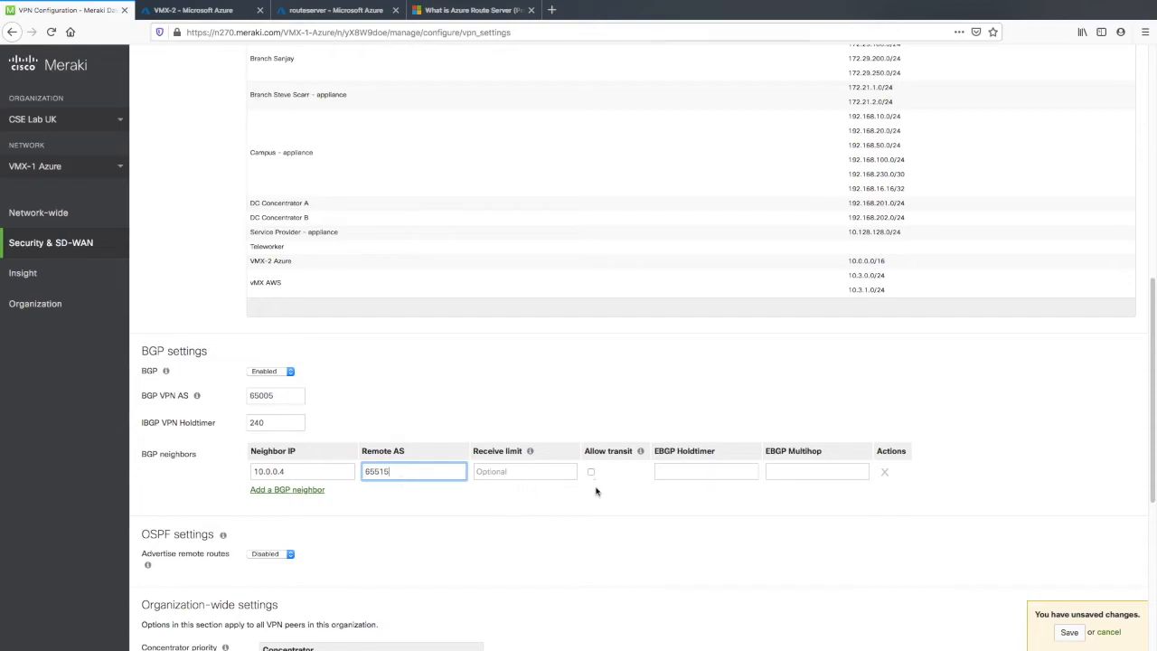
{"action": "left_click", "coordinate": [677, 470]}
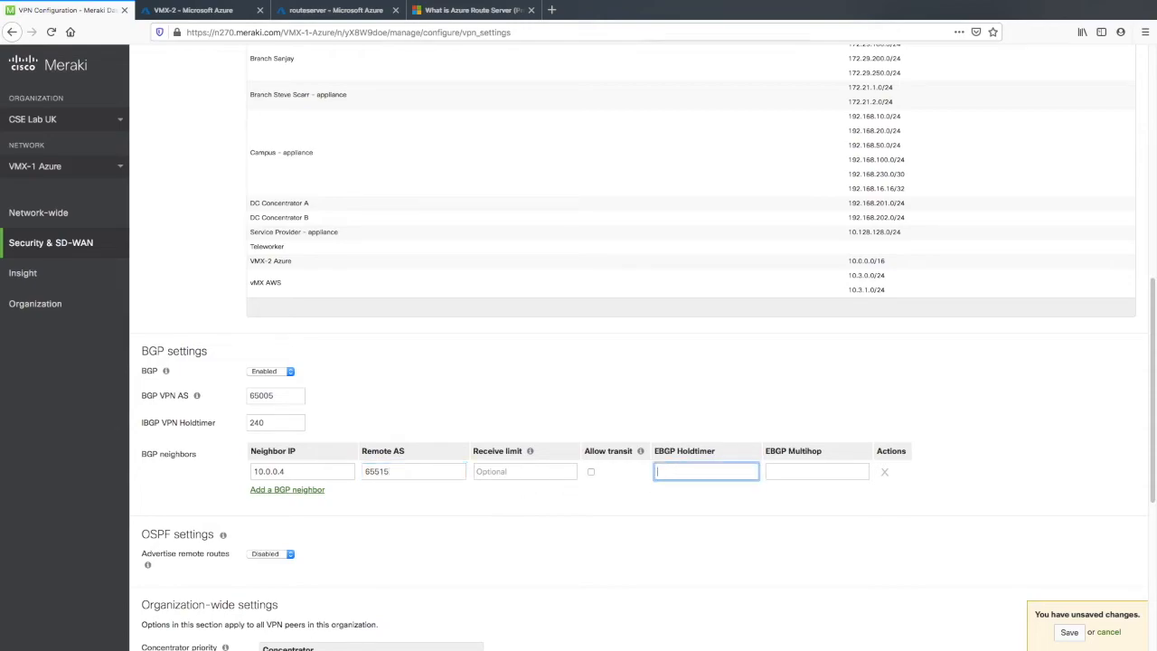
{"action": "left_click", "coordinate": [789, 471]}
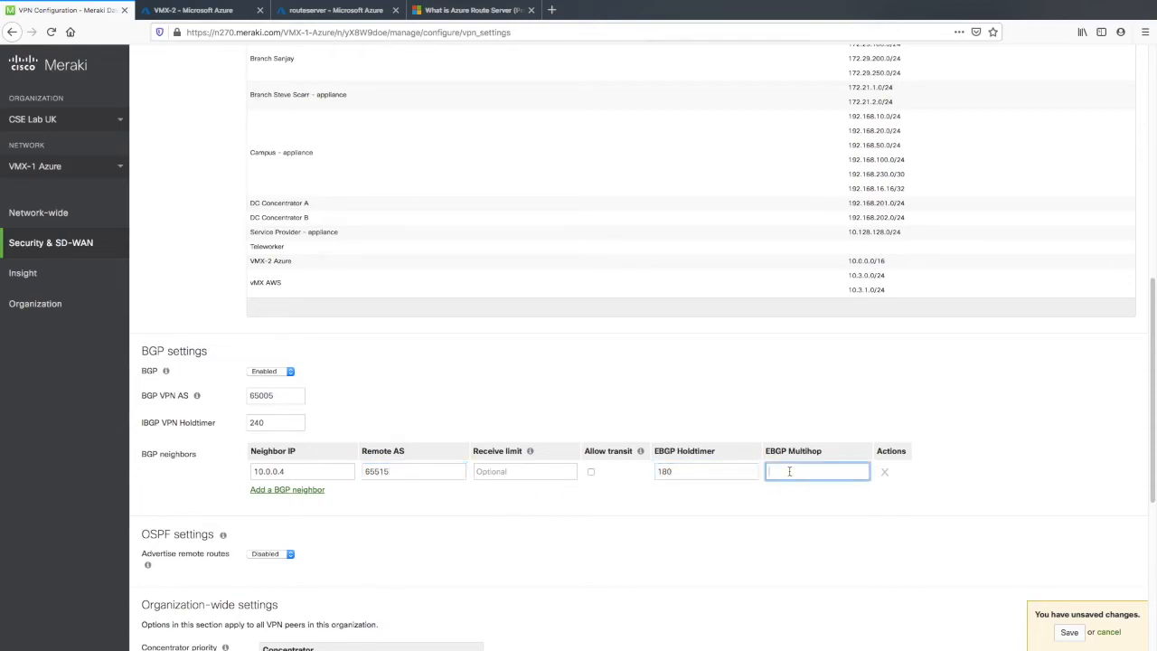
{"action": "left_click", "coordinate": [1070, 633]}
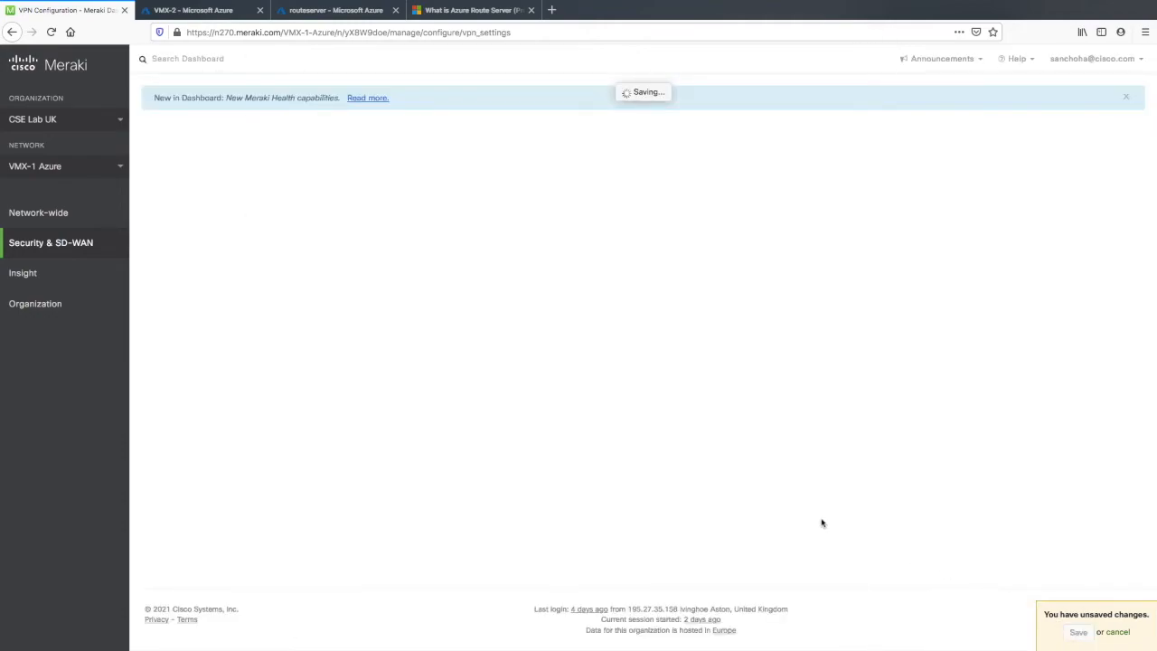
Add BGP neighbor 10.0.0.4 to the VMX-2 Azure network with remote AS 65515, EBGP holdtimer 180 and EBGP multihop 2
{"action": "left_click", "coordinate": [115, 172]}
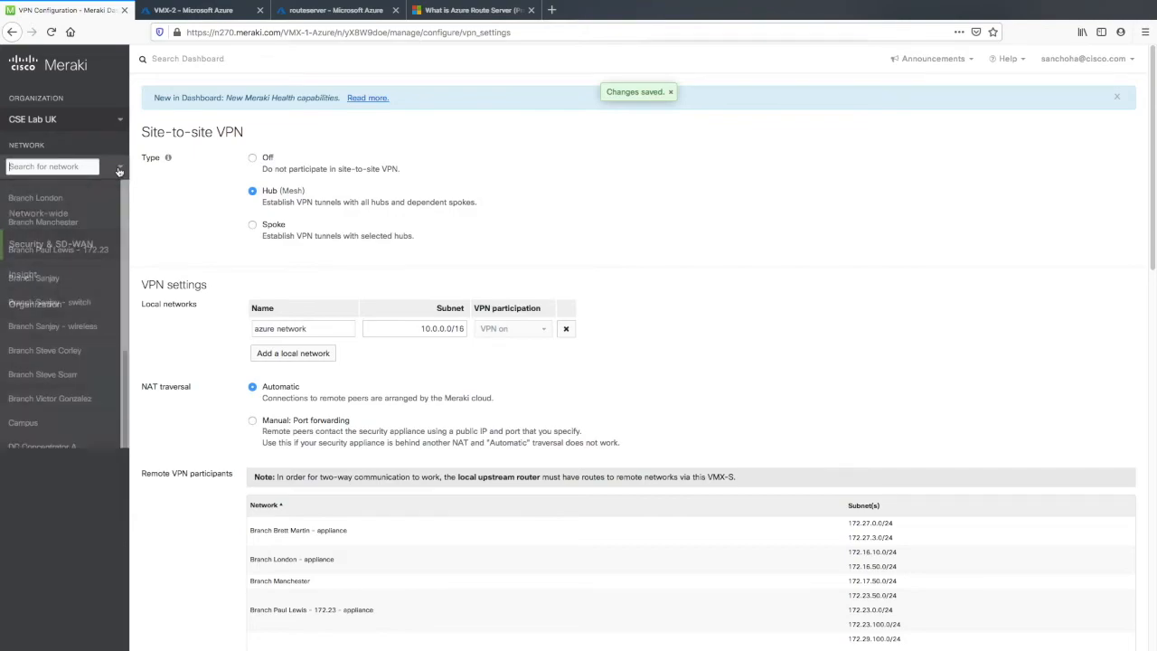
{"action": "scroll", "coordinate": [126, 352], "scroll_direction": "down", "scroll_amount": 5}
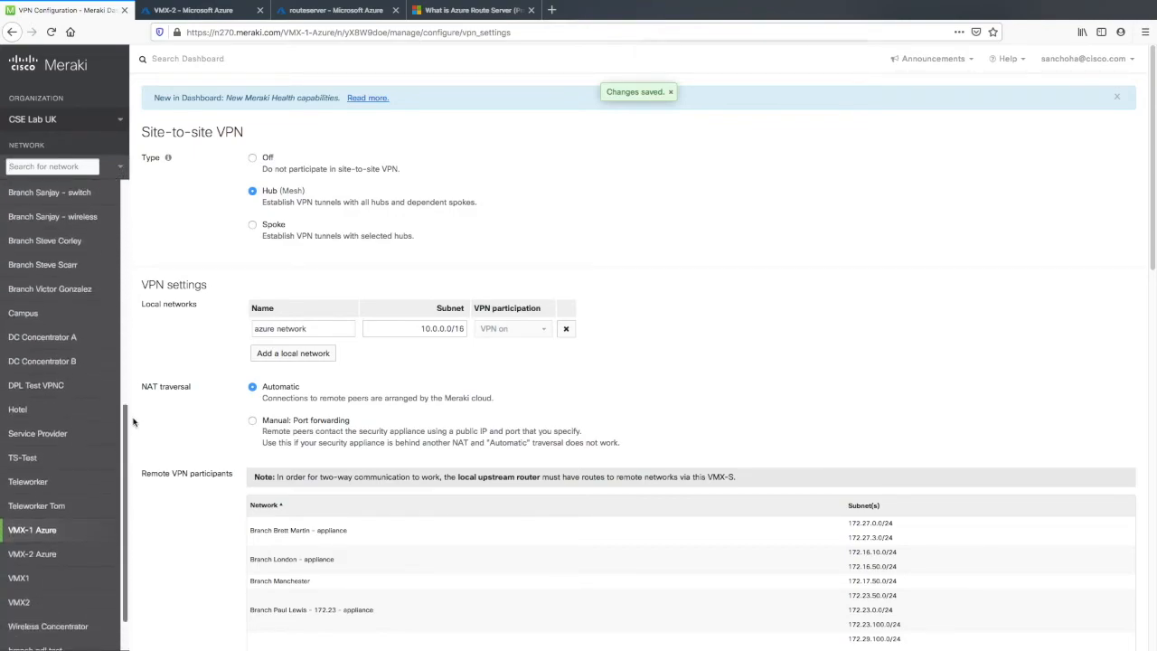
{"action": "left_click", "coordinate": [39, 502]}
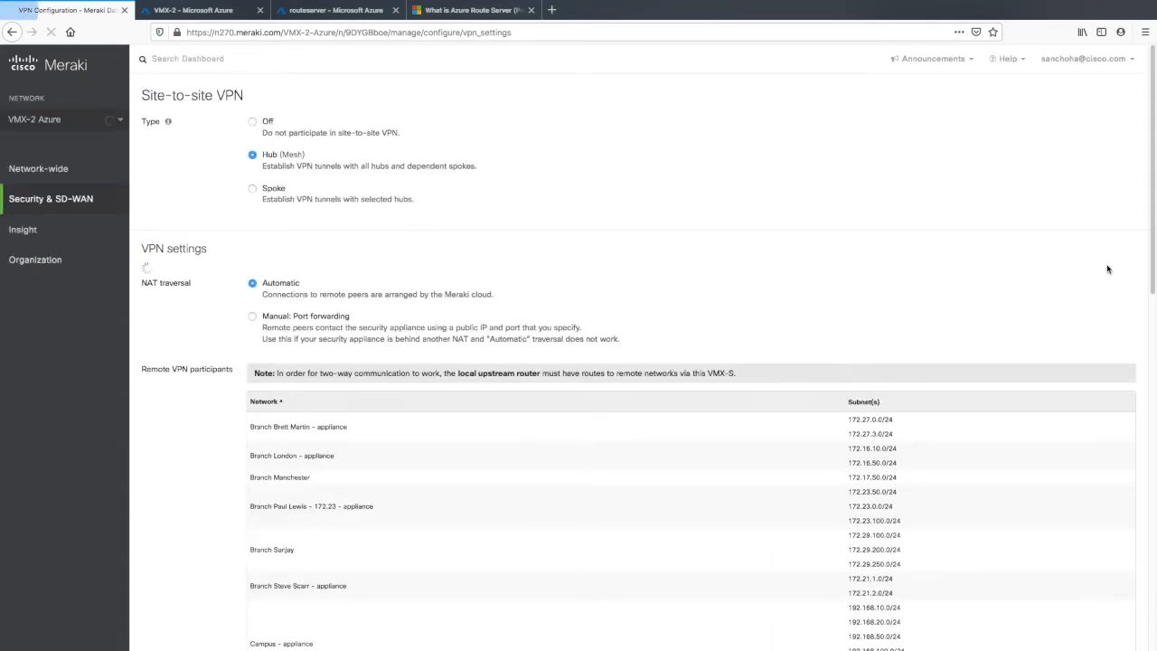
{"action": "left_click_drag", "start_coordinate": [1152, 265], "coordinate": [1150, 520]}
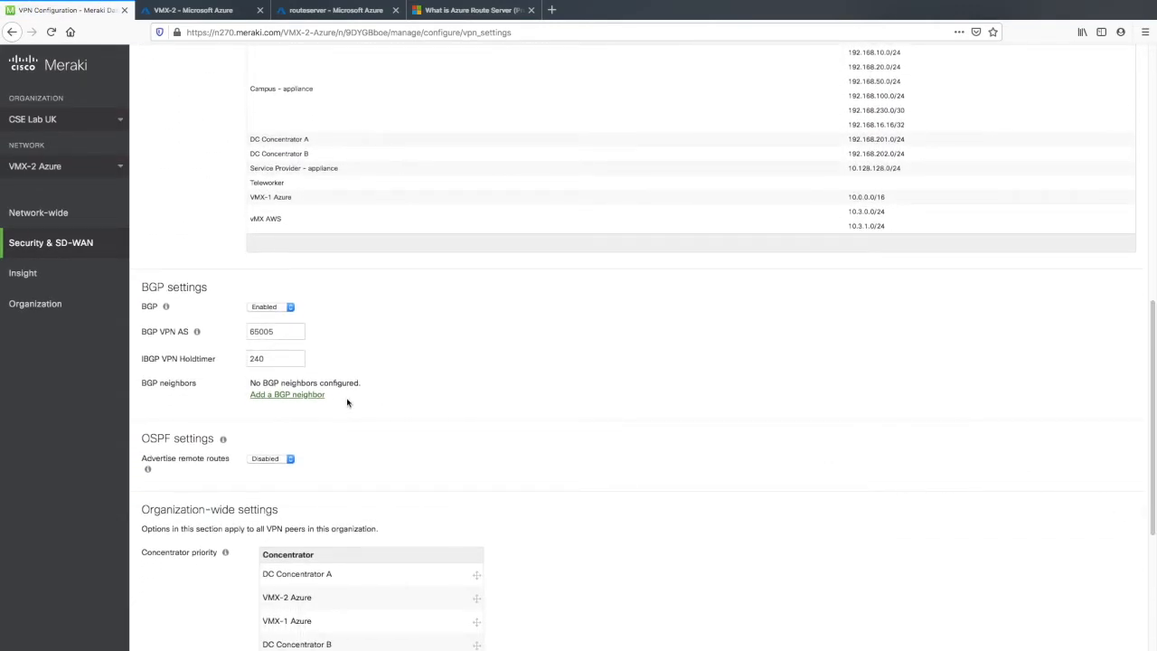
{"action": "left_click", "coordinate": [280, 397]}
{"action": "left_click", "coordinate": [284, 407]}
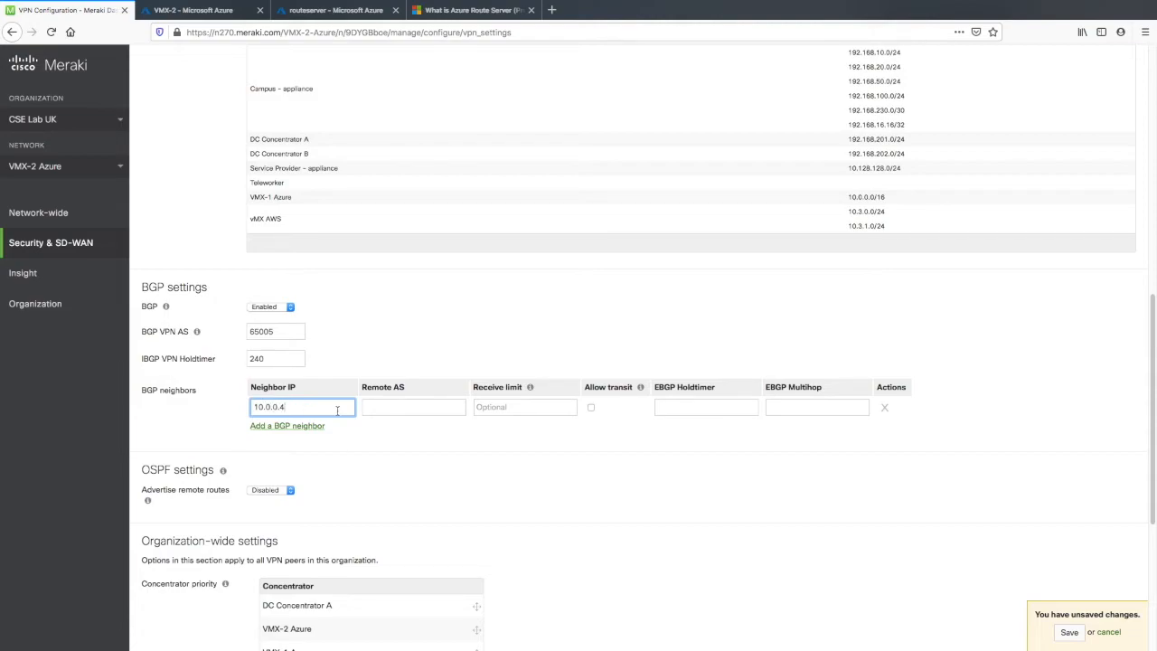
{"action": "left_click", "coordinate": [366, 412]}
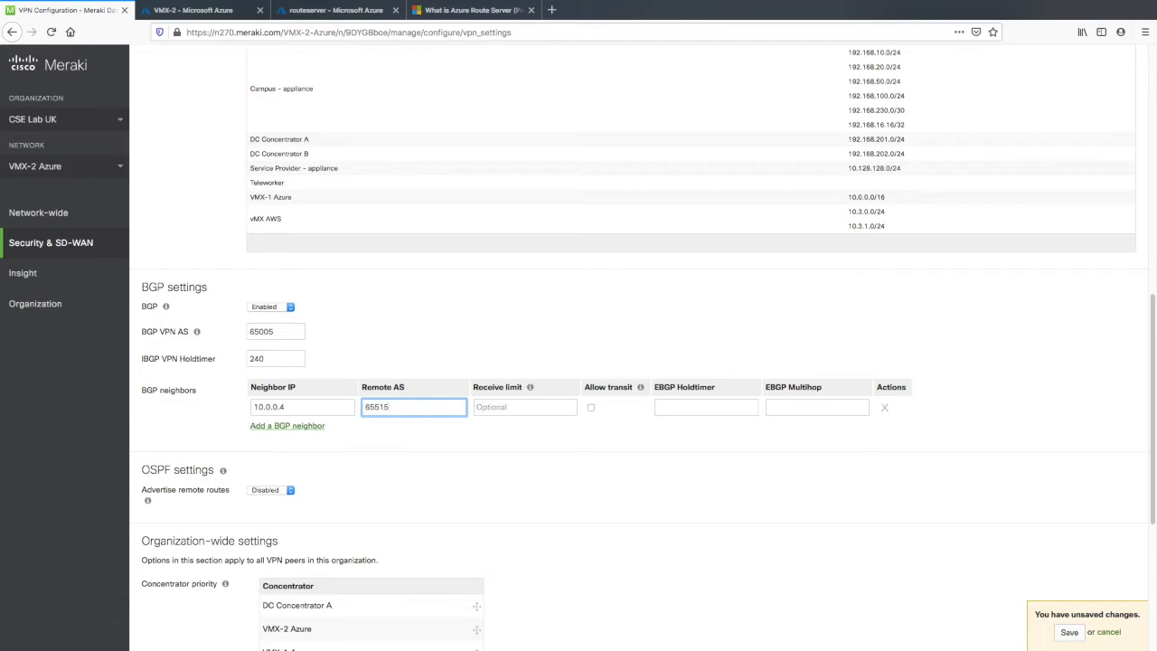
{"action": "left_click", "coordinate": [663, 409]}
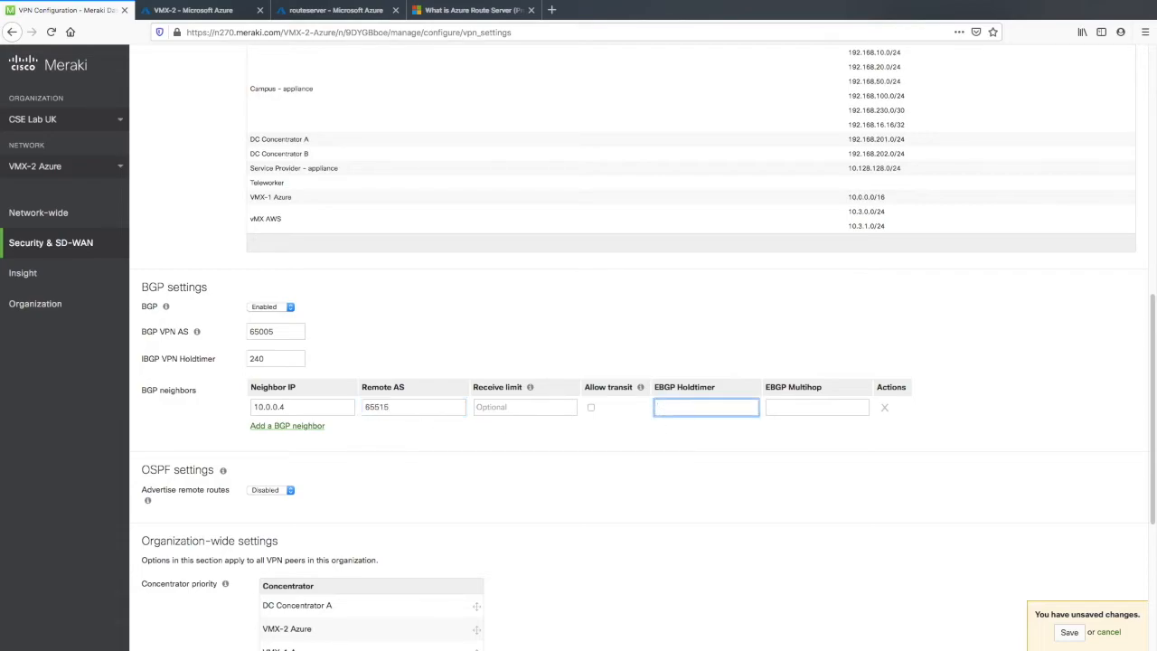
{"action": "left_click", "coordinate": [785, 407]}
{"action": "type", "text": "2"}
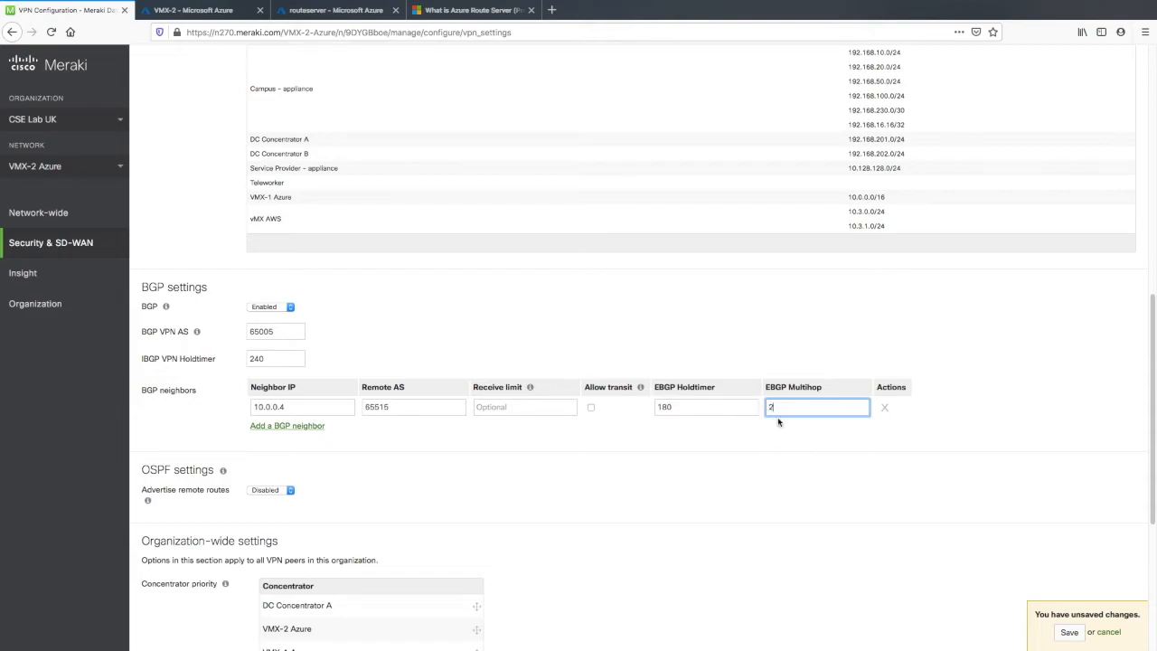
Add a second BGP neighbor 10.0.0.5 with remote AS 65515, EBGP holdtimer 180 and EBGP multihop 2, and save the changes
{"action": "left_click", "coordinate": [280, 431]}
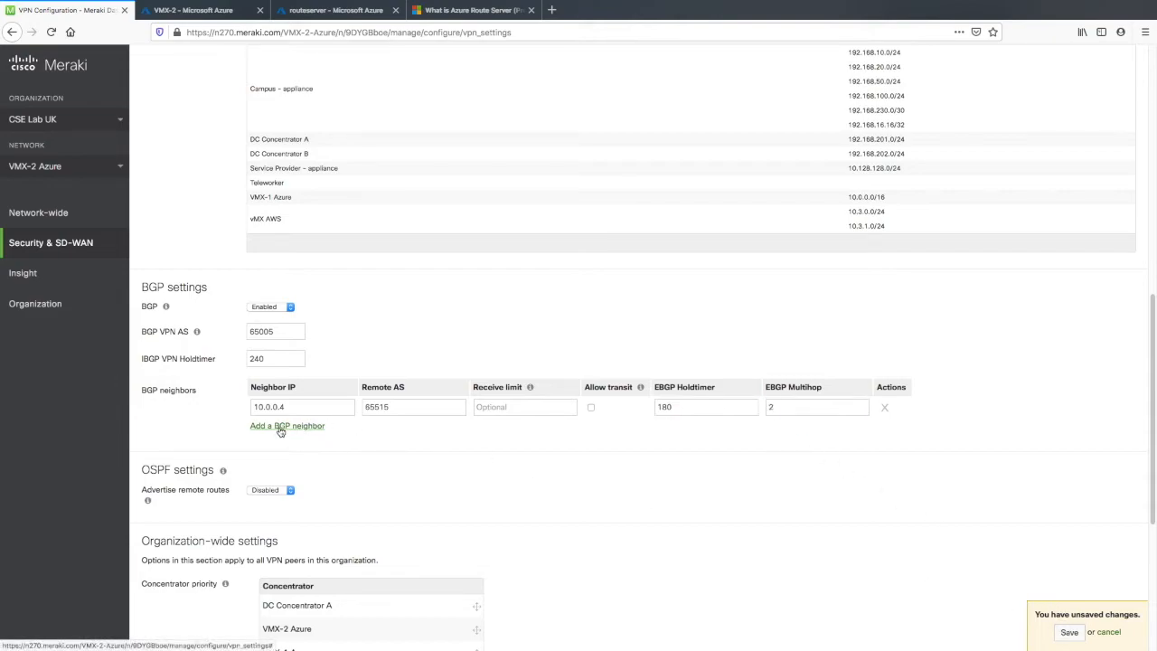
{"action": "left_click", "coordinate": [286, 430]}
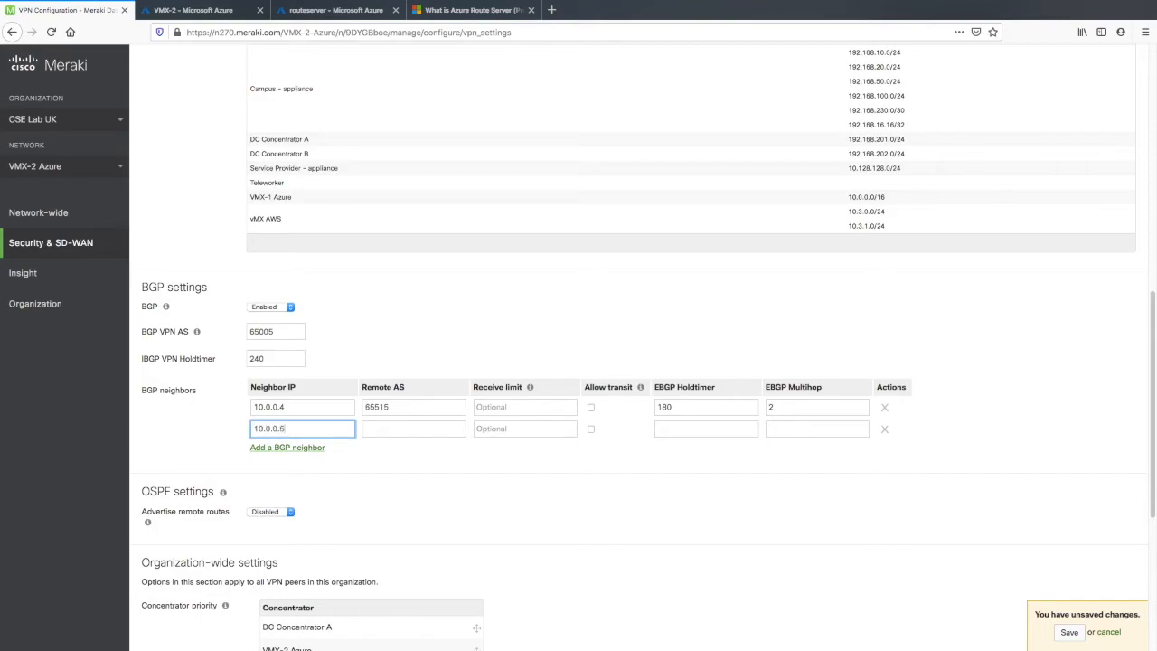
{"action": "left_click", "coordinate": [374, 430]}
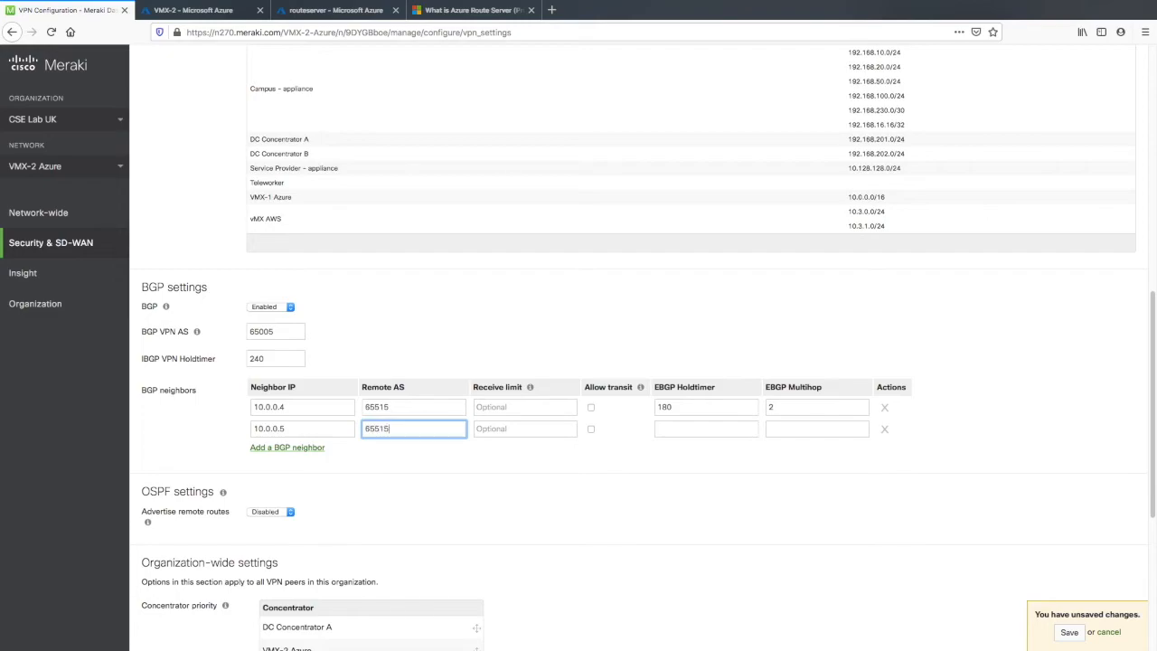
{"action": "left_click", "coordinate": [667, 428]}
{"action": "type", "text": "180"}
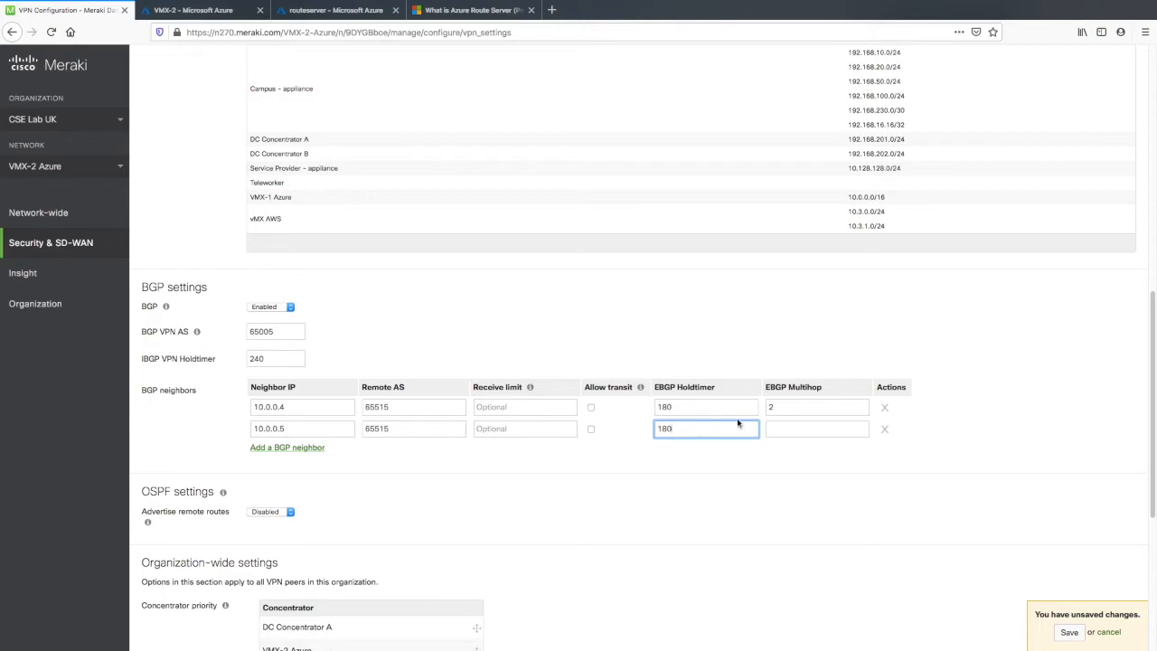
{"action": "left_click", "coordinate": [775, 431]}
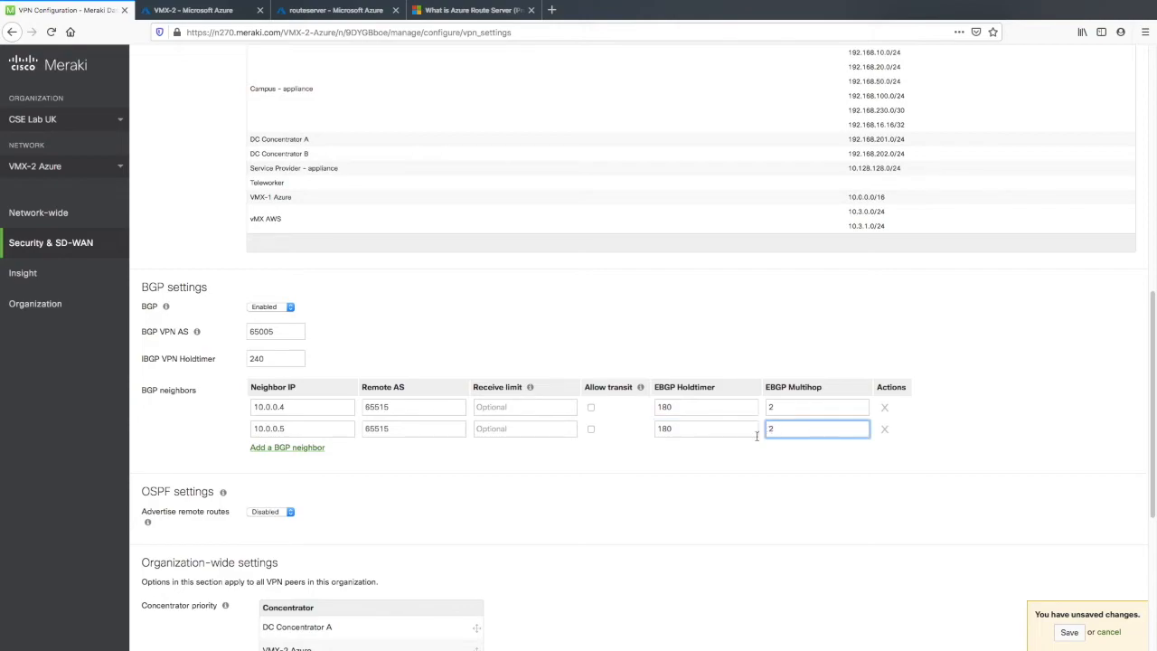
{"action": "left_click", "coordinate": [1070, 636]}
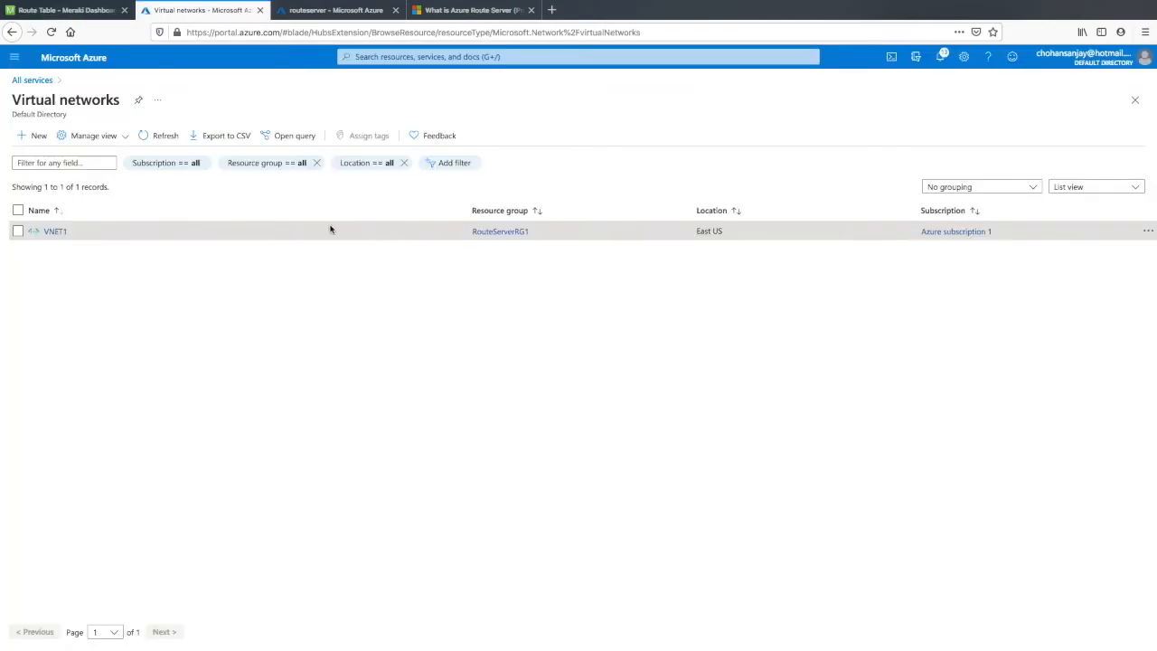
In Azure, check VNET1's MerakiSubnet, set the route table of Serversubnet to None and save the subnet
{"action": "left_click", "coordinate": [56, 231]}
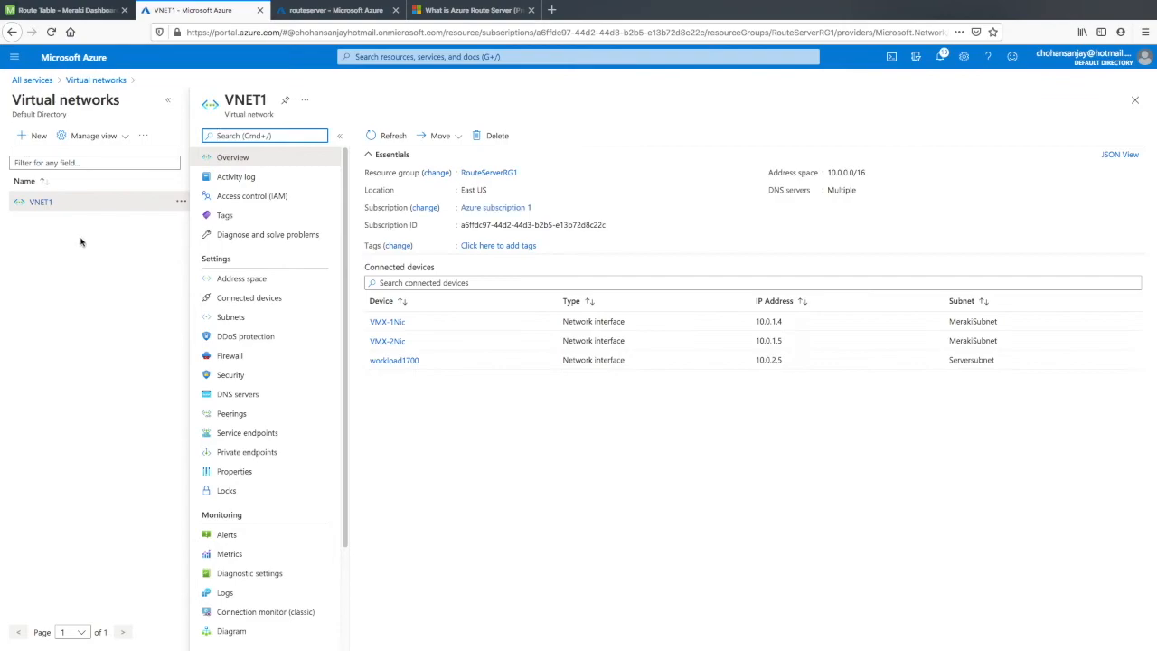
{"action": "left_click", "coordinate": [228, 317]}
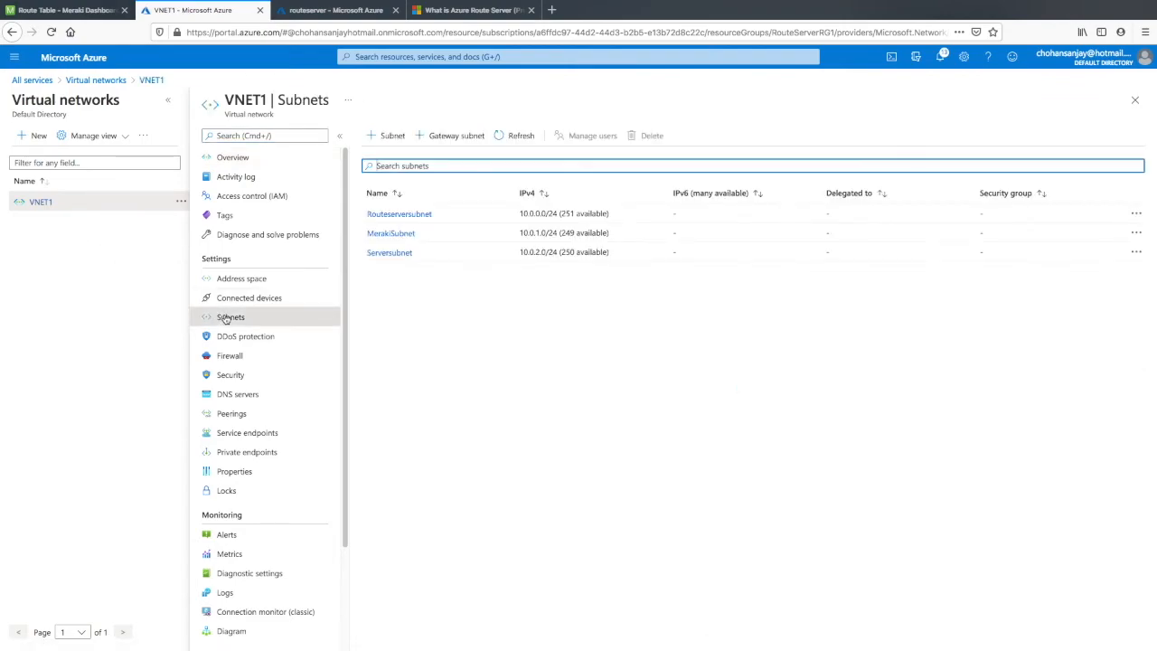
{"action": "left_click", "coordinate": [384, 241]}
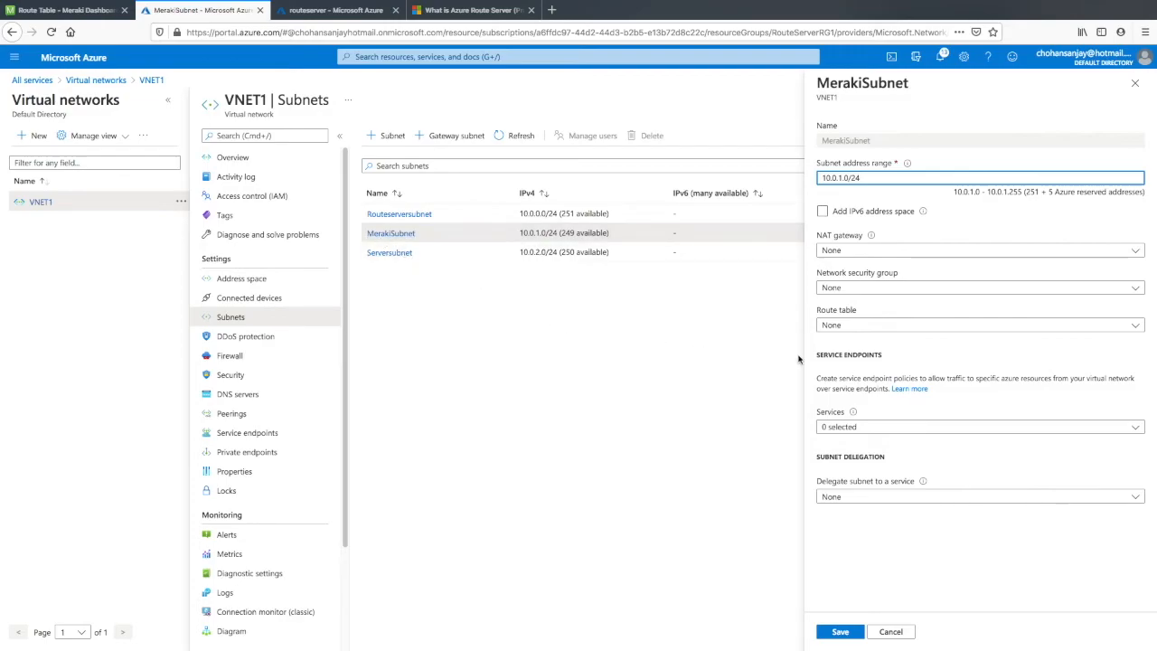
{"action": "left_click", "coordinate": [407, 256]}
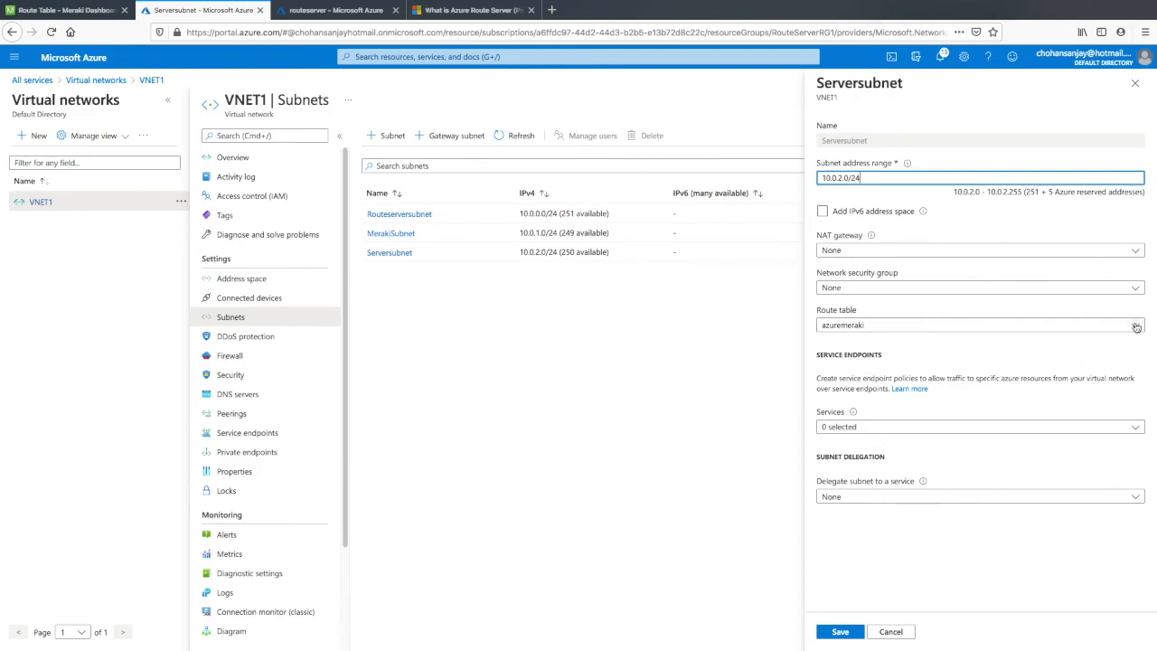
{"action": "left_click", "coordinate": [1136, 328]}
{"action": "left_click", "coordinate": [1084, 346]}
{"action": "left_click", "coordinate": [842, 631]}
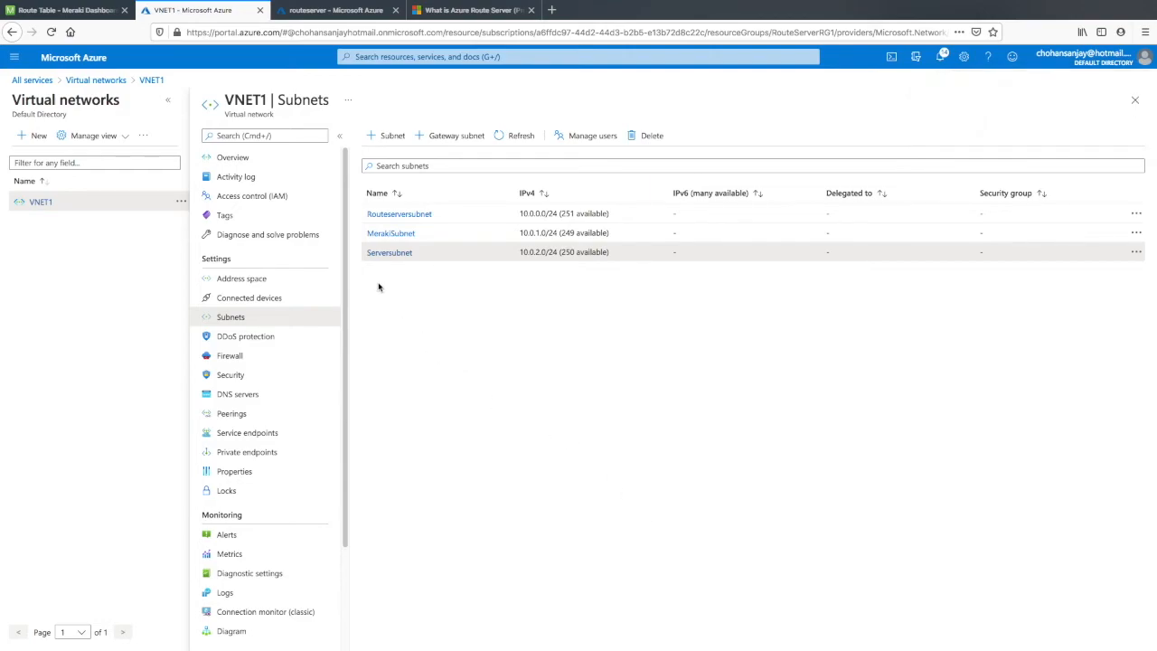
In the Meraki dashboard, ping the Azure workload at 10.0.2.5 from the branch MX67C appliance, using VLAN 250 as the source
{"action": "left_click", "coordinate": [90, 13]}
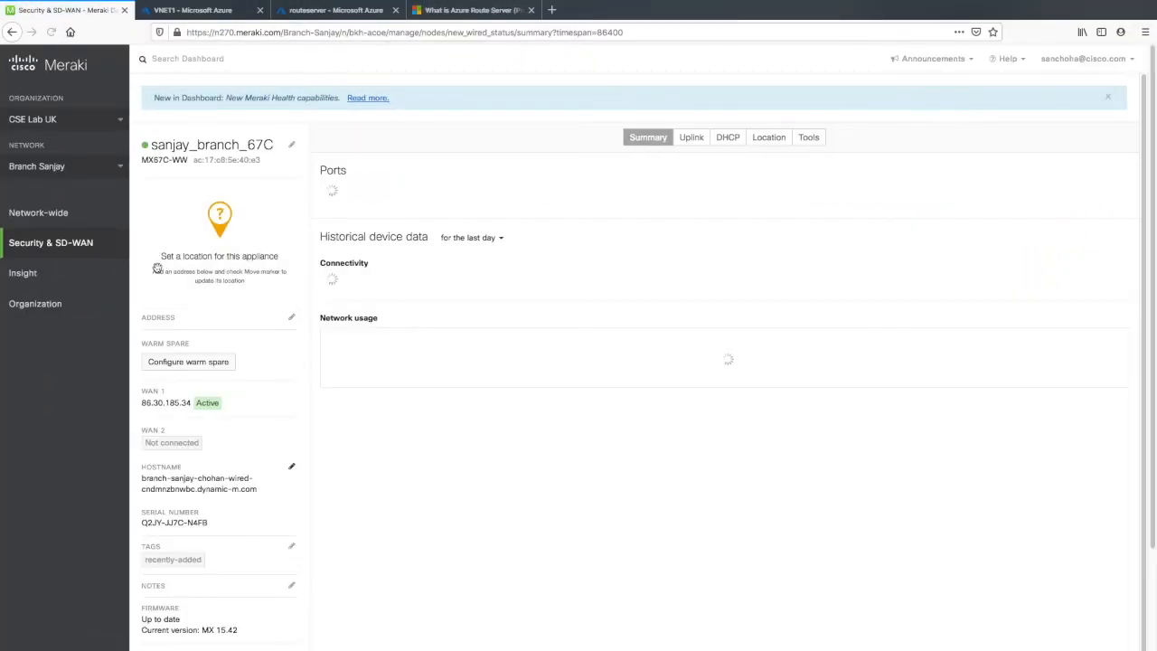
{"action": "left_click", "coordinate": [809, 138]}
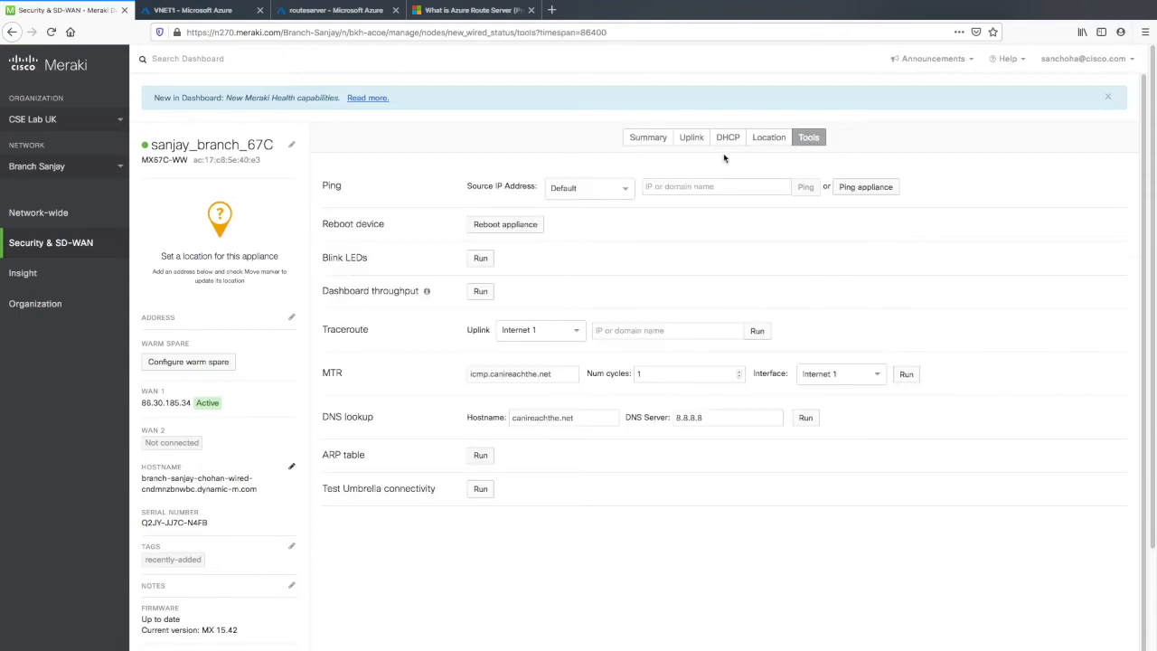
{"action": "left_click", "coordinate": [624, 189]}
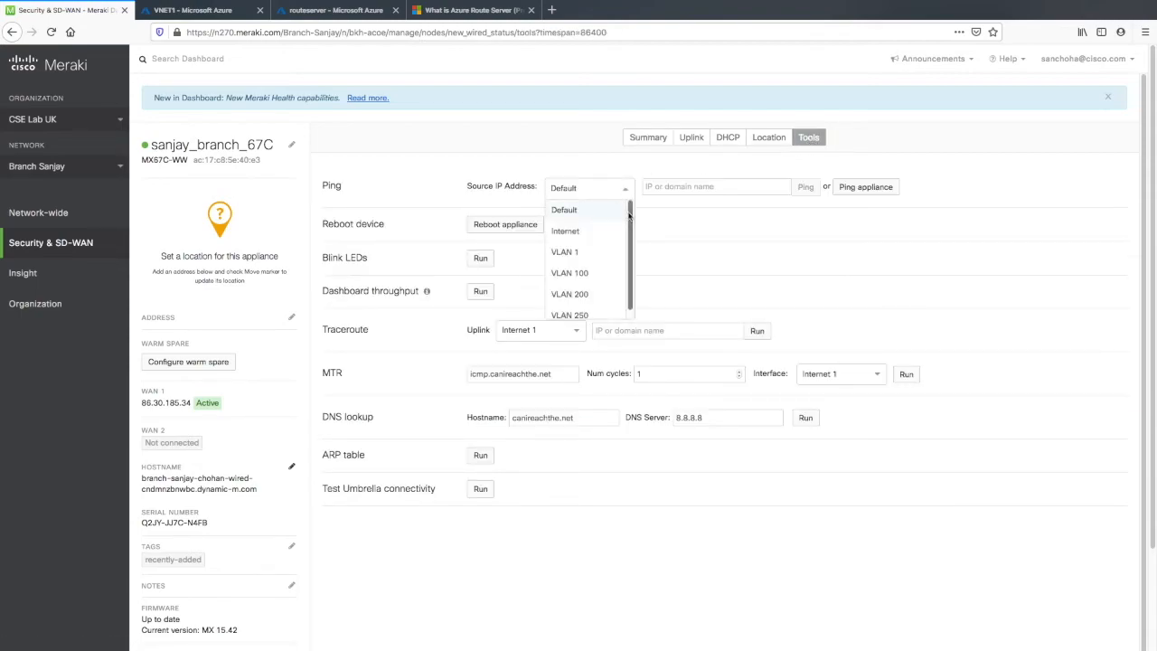
{"action": "left_click", "coordinate": [579, 307]}
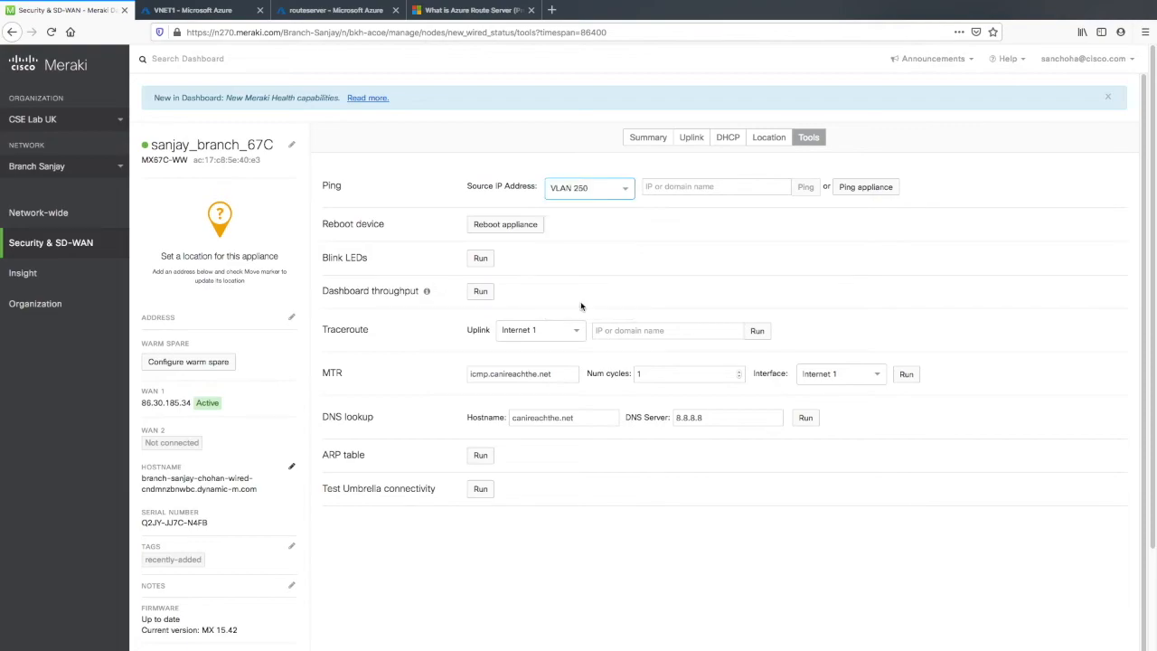
{"action": "left_click", "coordinate": [701, 186]}
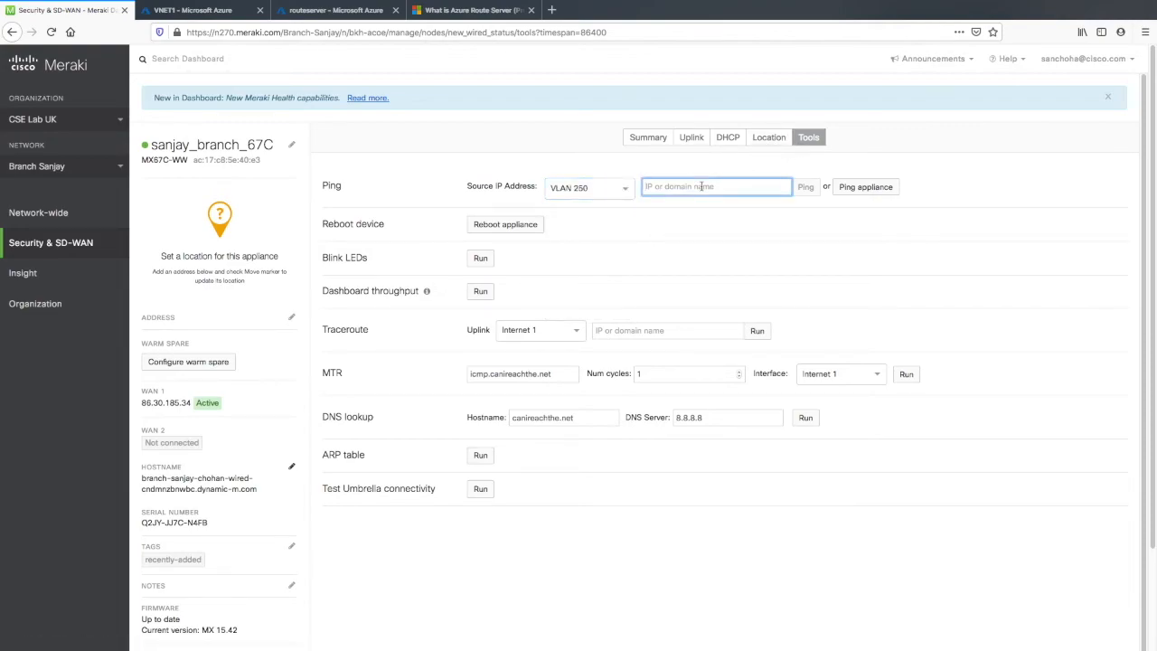
{"action": "type", "text": "10.0.2.5"}
{"action": "left_click", "coordinate": [805, 189]}
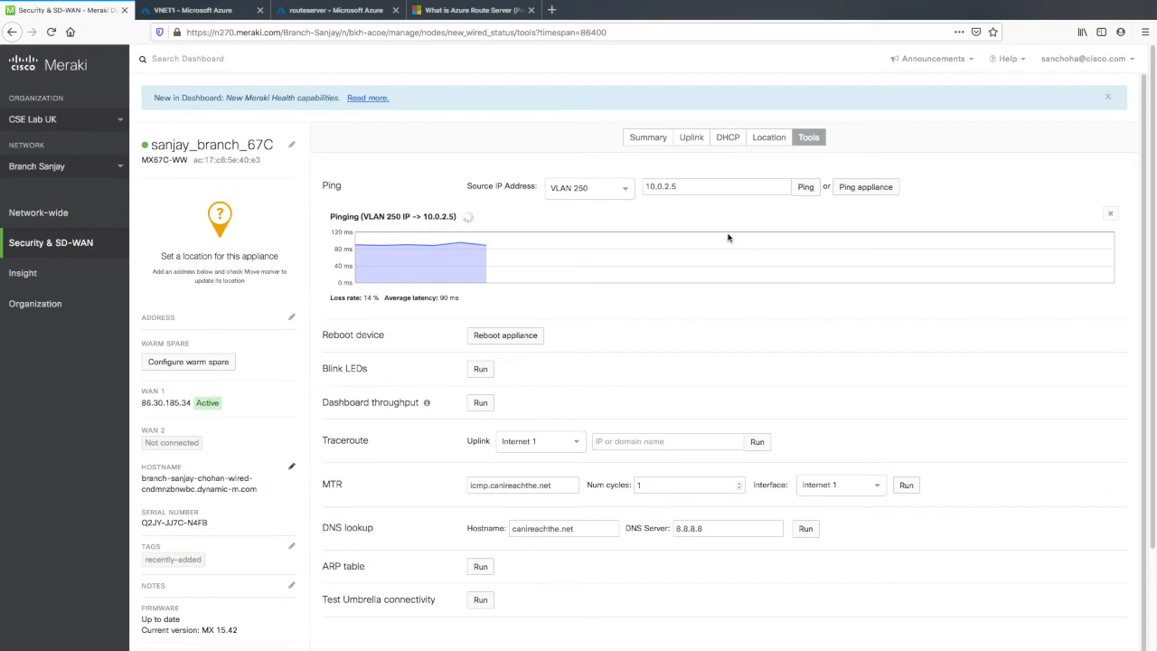
In Azure Cloud Shell, run az network routeserver peering list-learned-routes for peer VMX-1 and examine the route entry for 172.29.100.0/24
{"action": "left_click", "coordinate": [331, 11]}
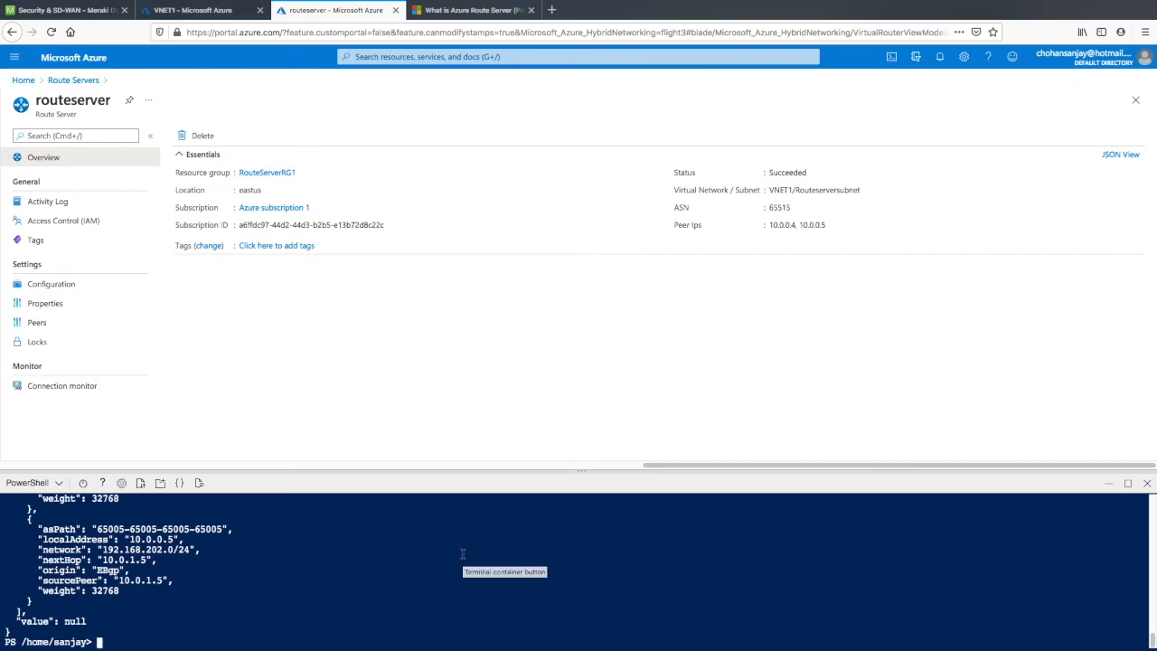
{"action": "key", "text": "Up"}
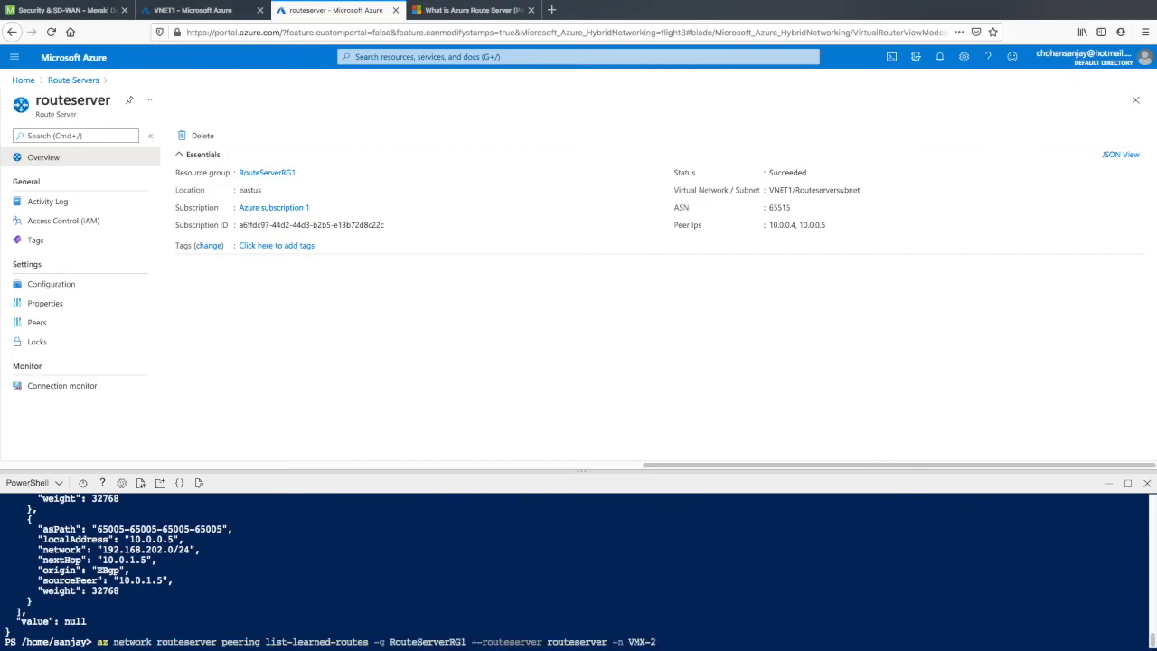
{"action": "key", "text": "BackSpace"}
{"action": "type", "text": "1"}
{"action": "key", "text": "Return"}
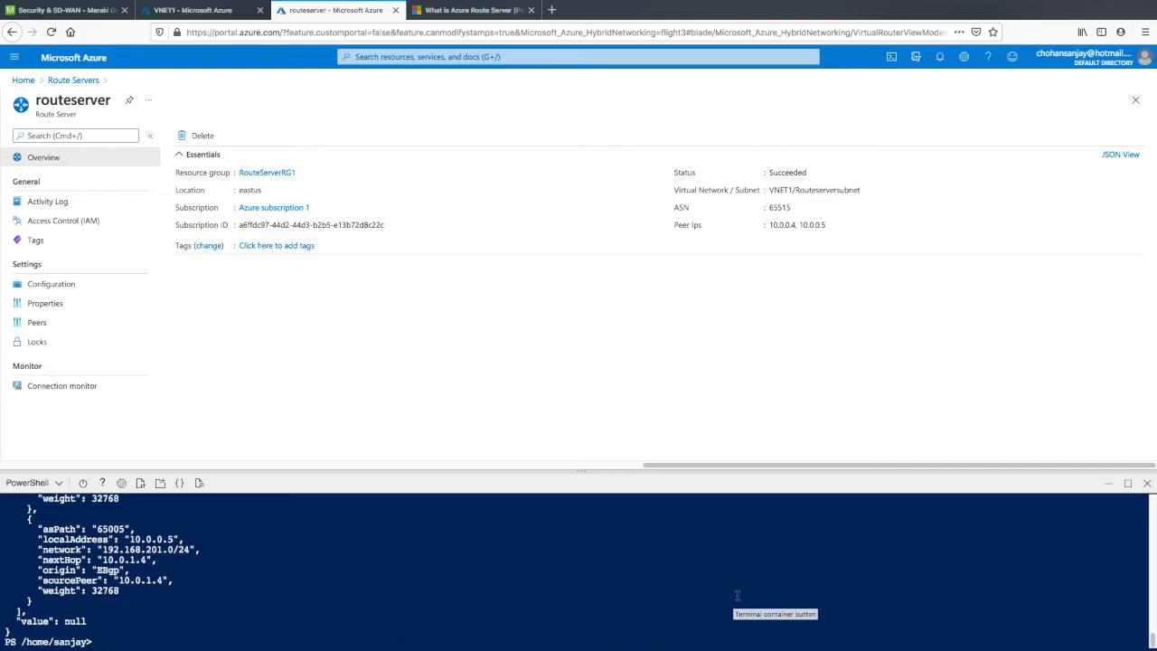
{"action": "scroll", "coordinate": [1151, 633], "scroll_direction": "up", "scroll_amount": 5}
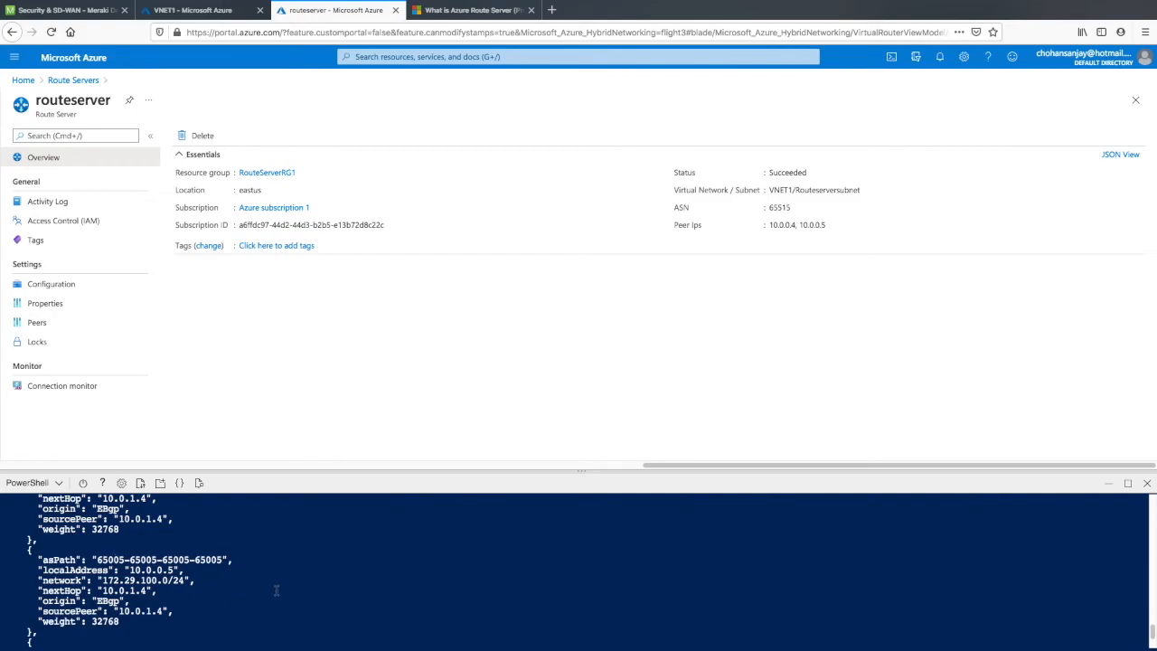
{"action": "left_click_drag", "start_coordinate": [191, 580], "coordinate": [145, 580]}
{"action": "left_click_drag", "start_coordinate": [1153, 630], "coordinate": [1155, 644]}
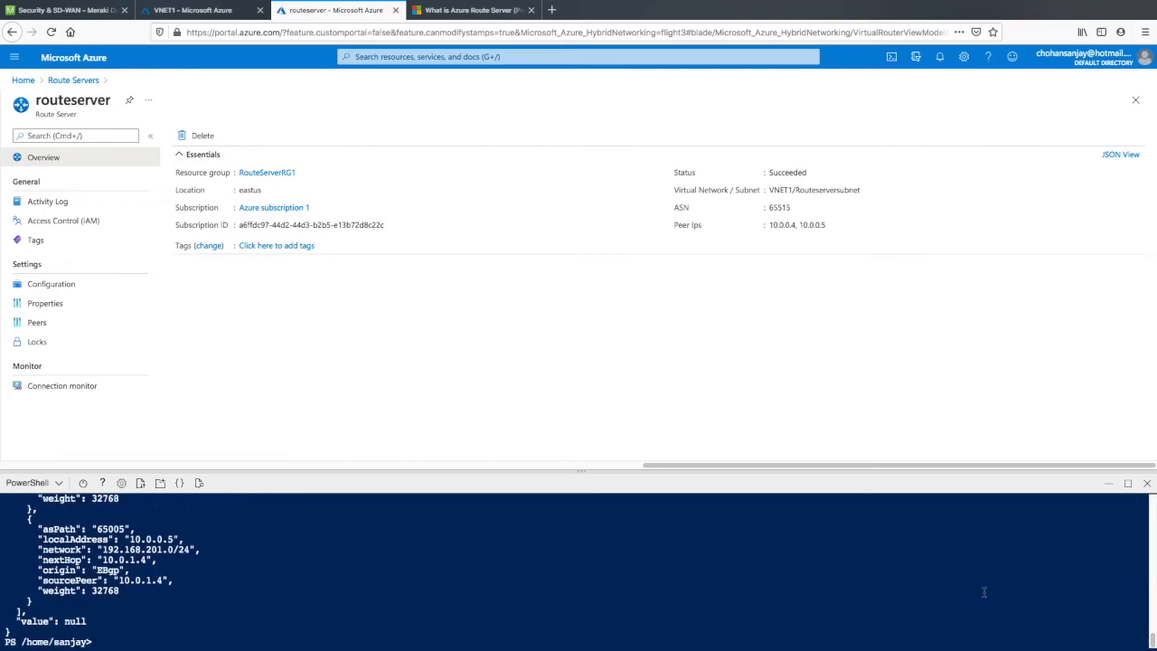
Run az network routeserver peering list-learned-routes for peer VMX-2 and examine the AS path of its 172.29.100.0/24 route entry
{"action": "key", "text": "Up"}
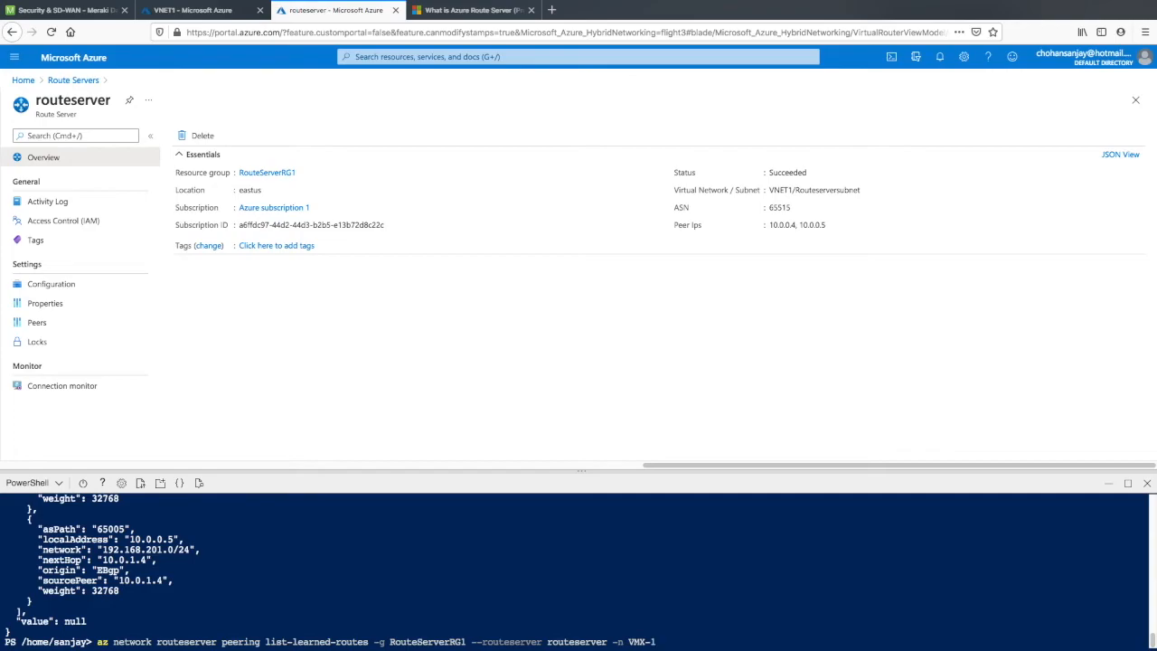
{"action": "type", "text": "2"}
{"action": "key", "text": "Return"}
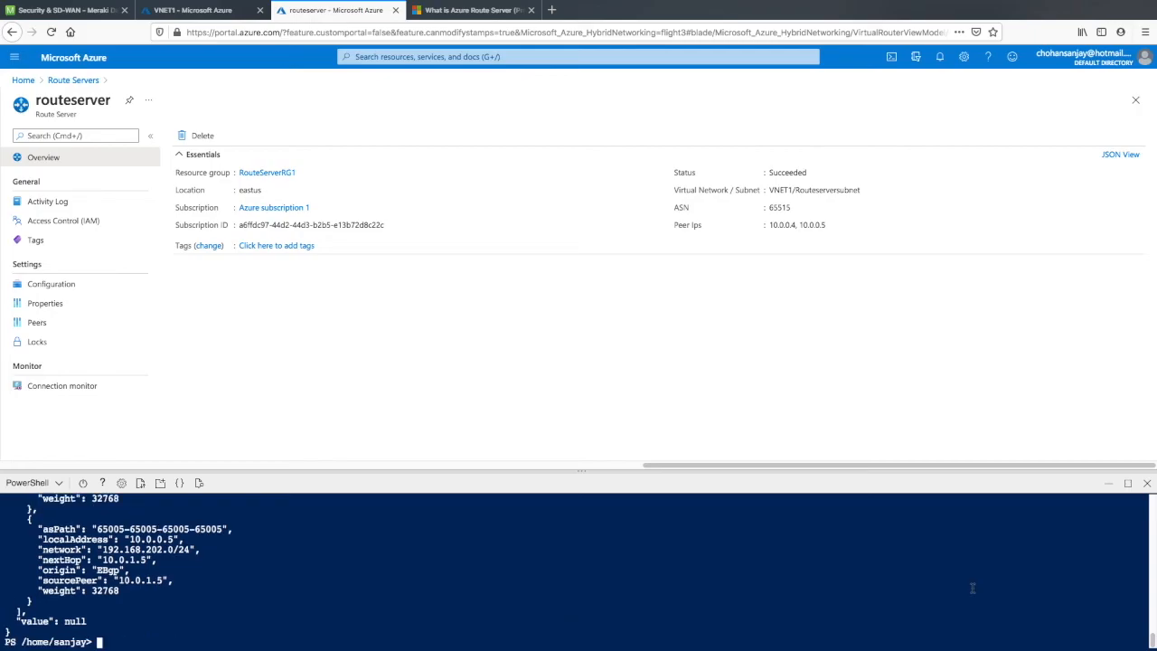
{"action": "scroll", "coordinate": [1153, 640], "scroll_direction": "up", "scroll_amount": 5}
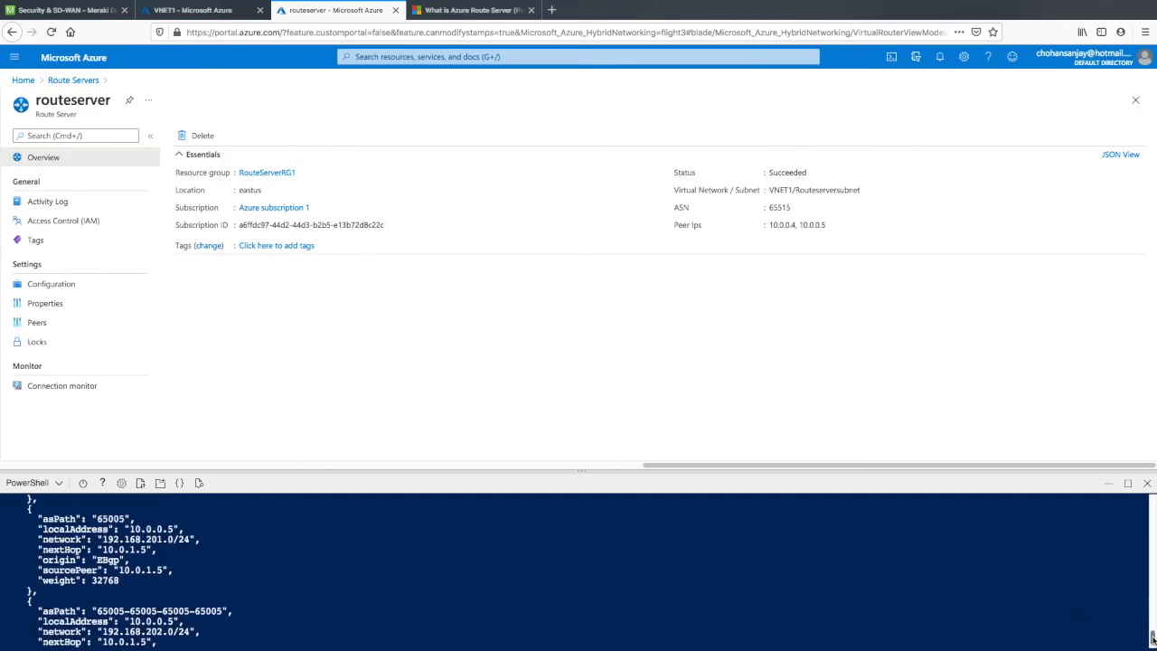
{"action": "scroll", "coordinate": [1153, 633], "scroll_direction": "up", "scroll_amount": 1}
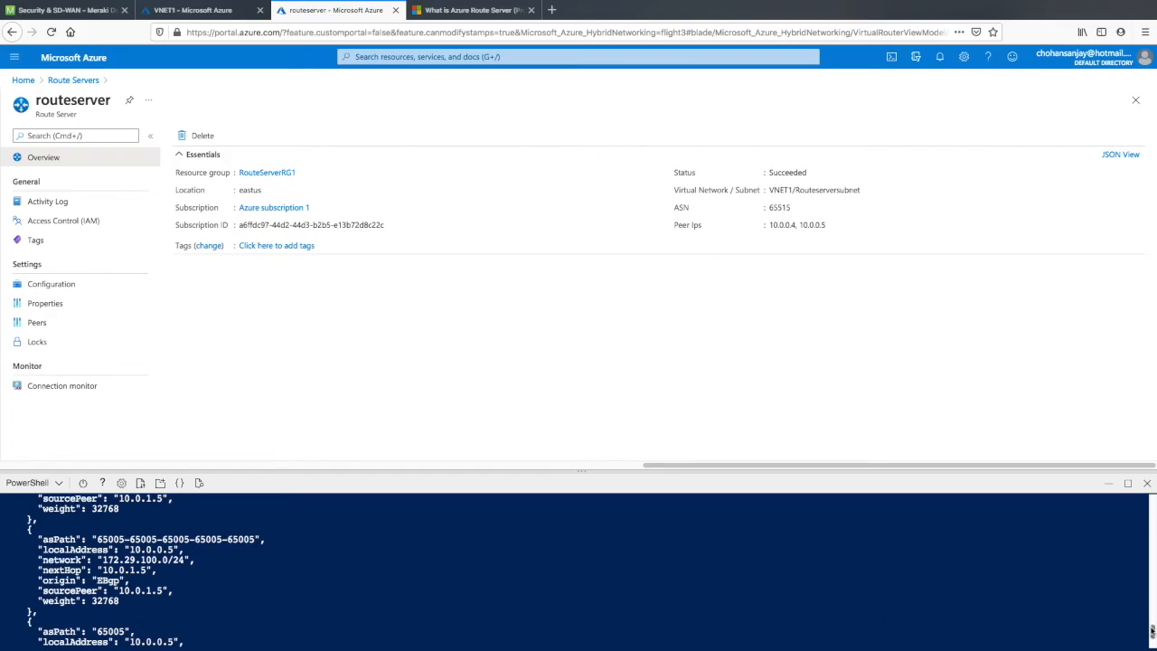
{"action": "scroll", "coordinate": [1153, 632], "scroll_direction": "down", "scroll_amount": 5}
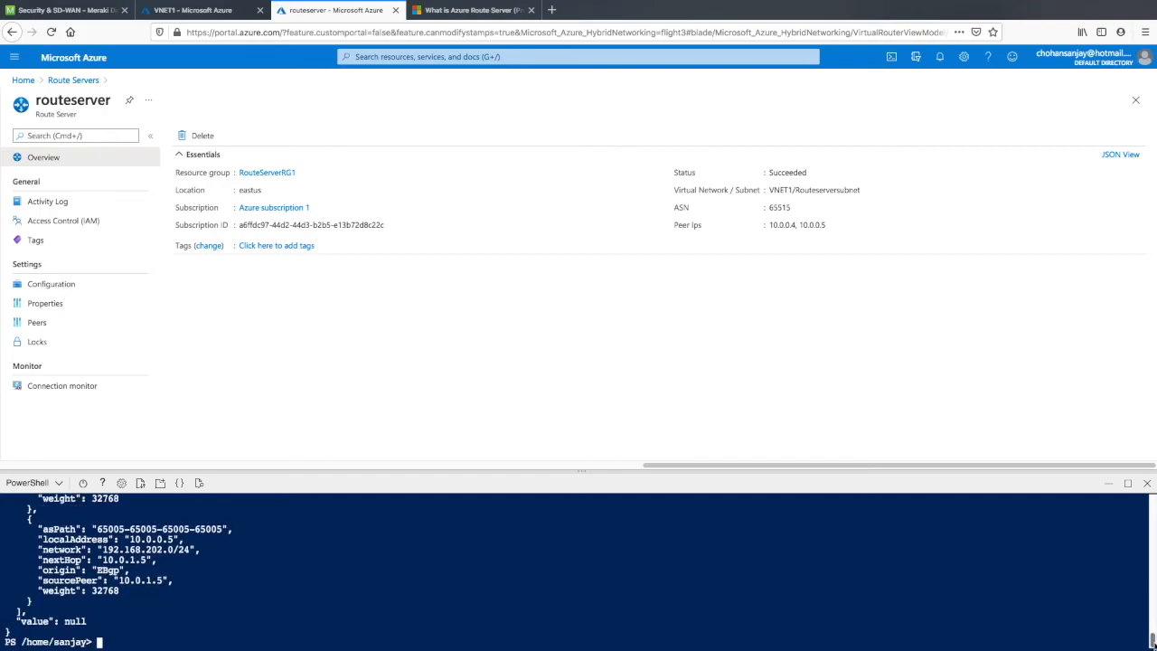
Stop the VMX-1 virtual machine in Azure to simulate a failure of the primary hub
{"action": "left_click", "coordinate": [27, 79]}
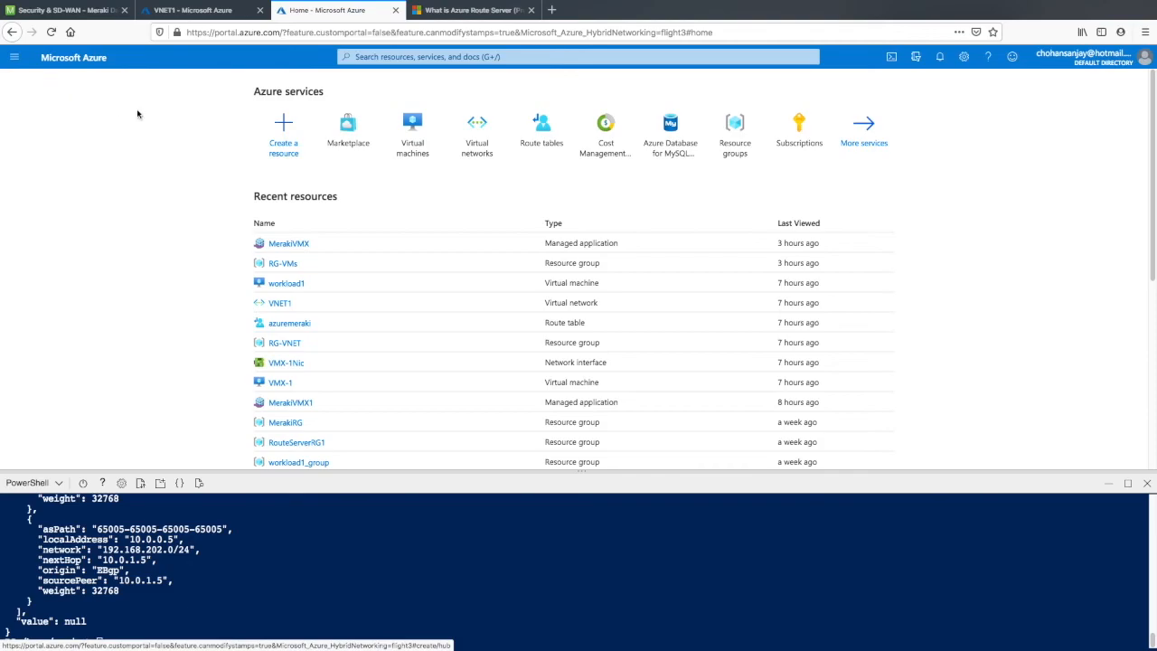
{"action": "left_click", "coordinate": [397, 147]}
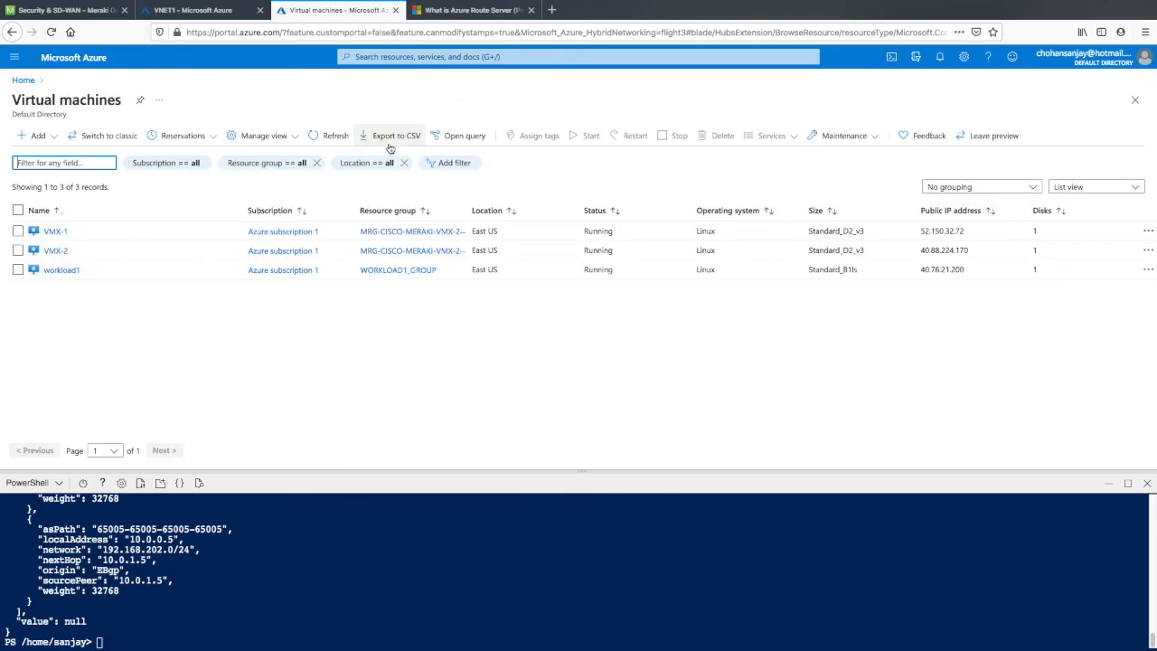
{"action": "left_click", "coordinate": [17, 231]}
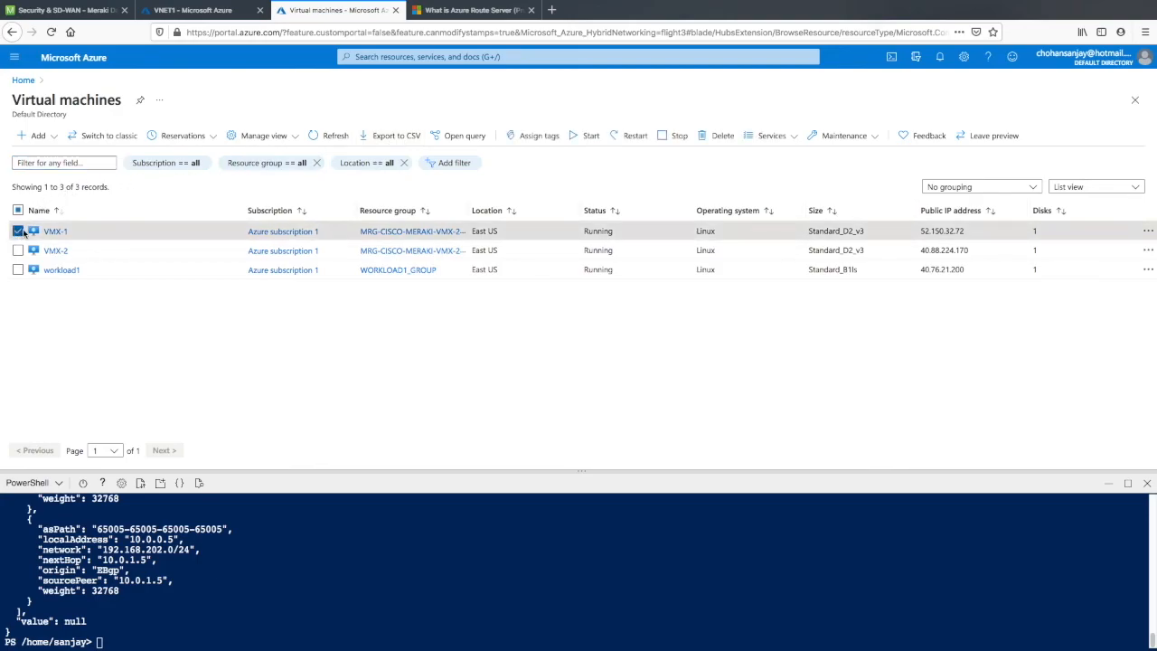
{"action": "left_click", "coordinate": [661, 137]}
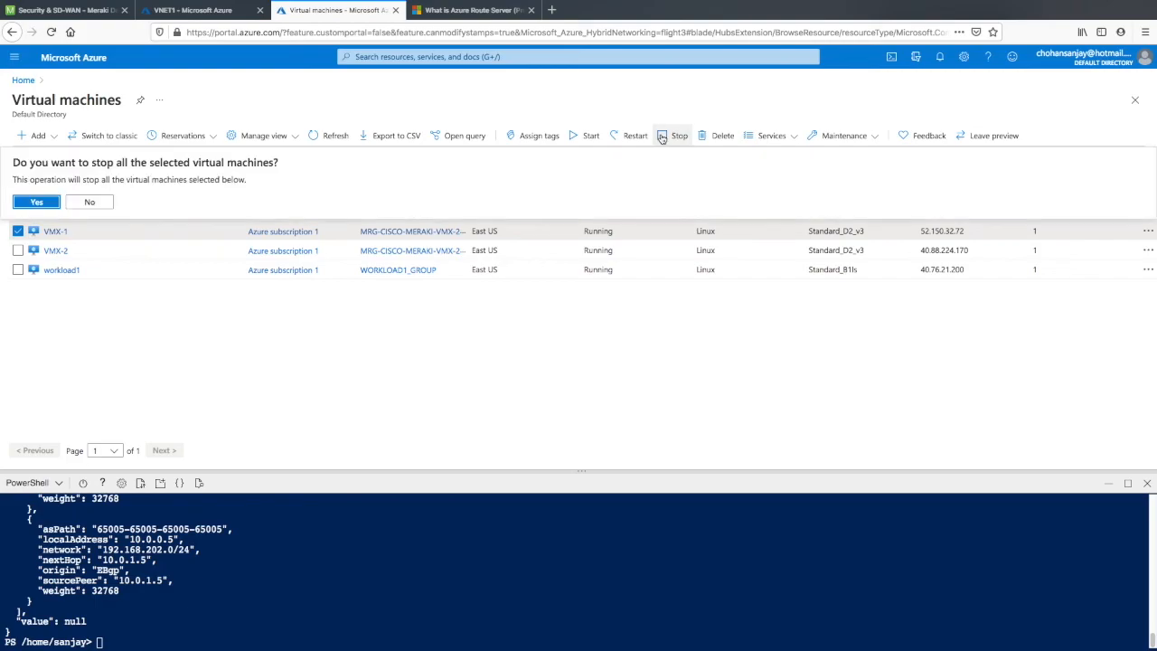
{"action": "left_click", "coordinate": [34, 202]}
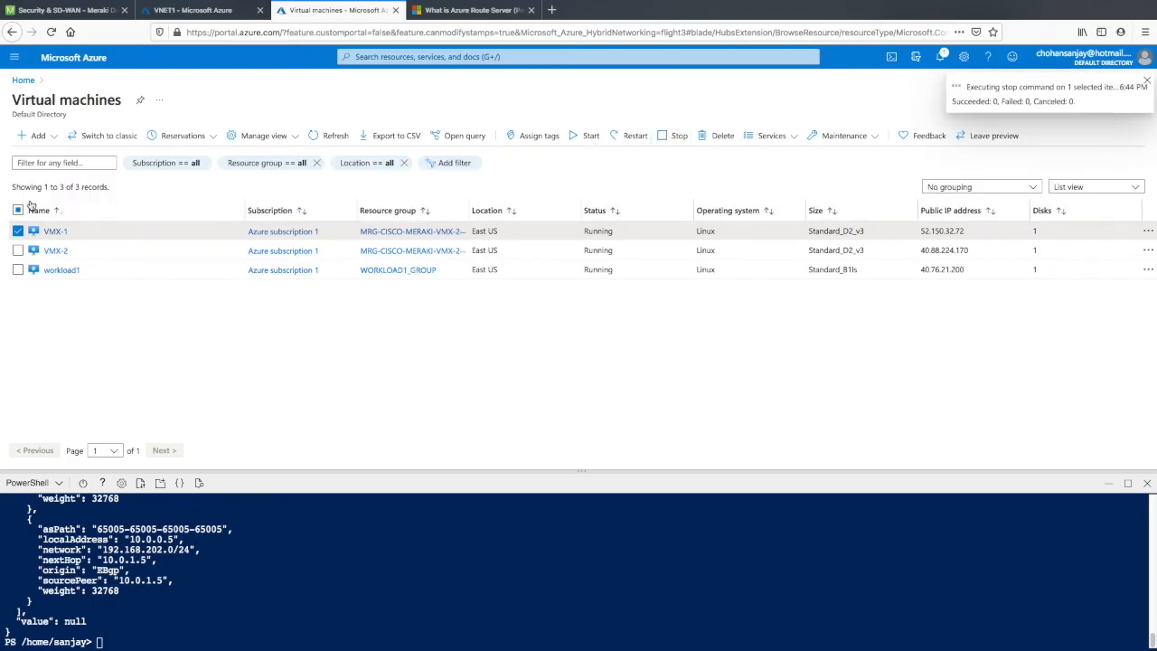
In the Meraki dashboard, test failover by pinging 10.0.2.5 from the branch MX67C appliance with VLAN 250 as the source
{"action": "left_click", "coordinate": [74, 11]}
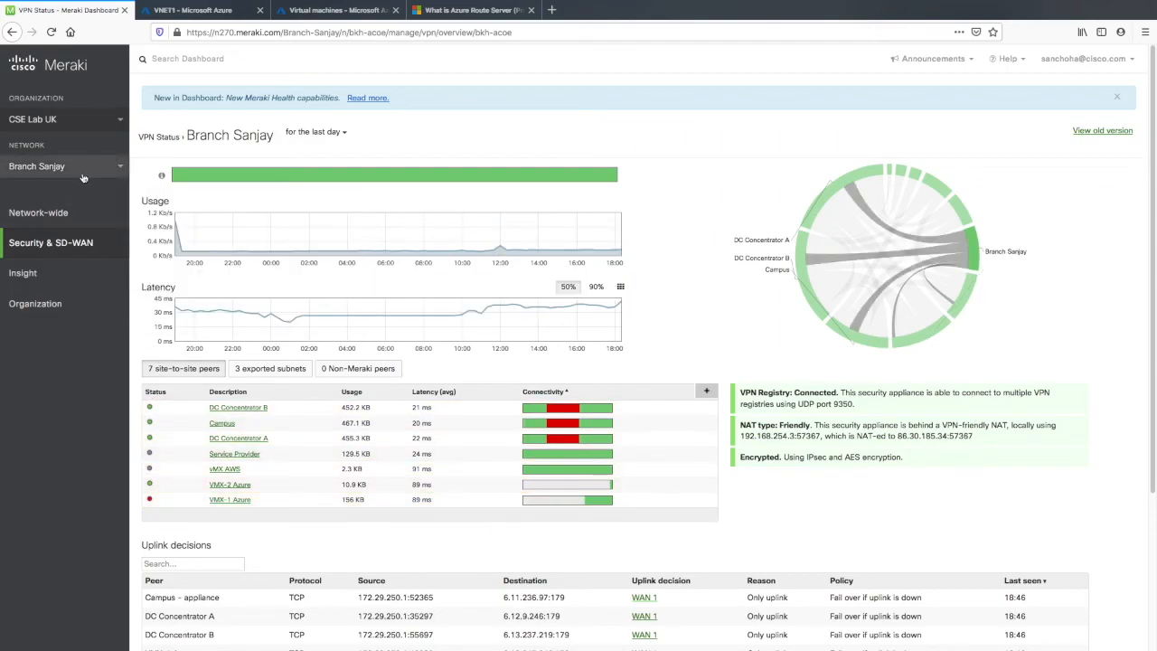
{"action": "mouse_move", "coordinate": [77, 256]}
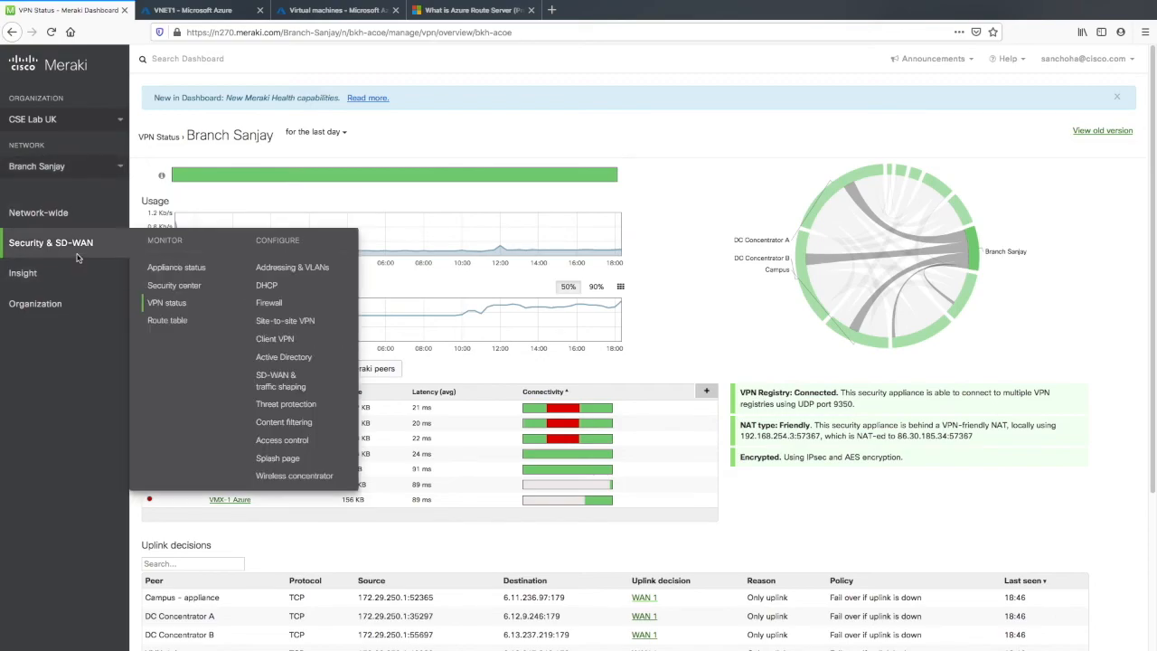
{"action": "left_click", "coordinate": [188, 273]}
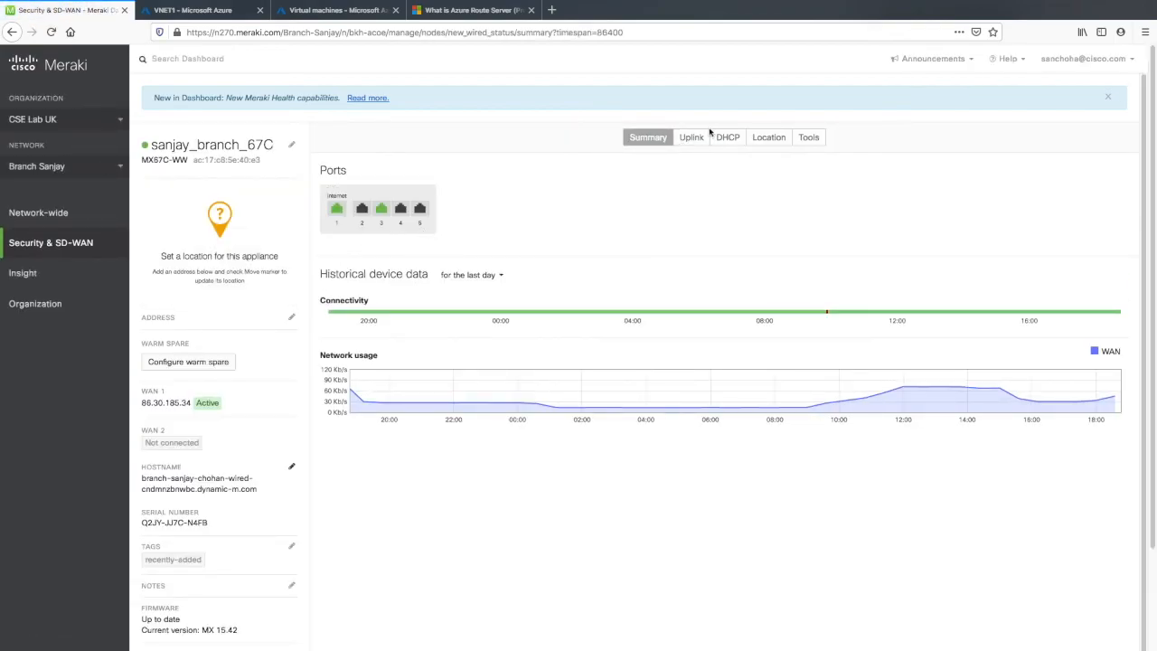
{"action": "left_click", "coordinate": [808, 138]}
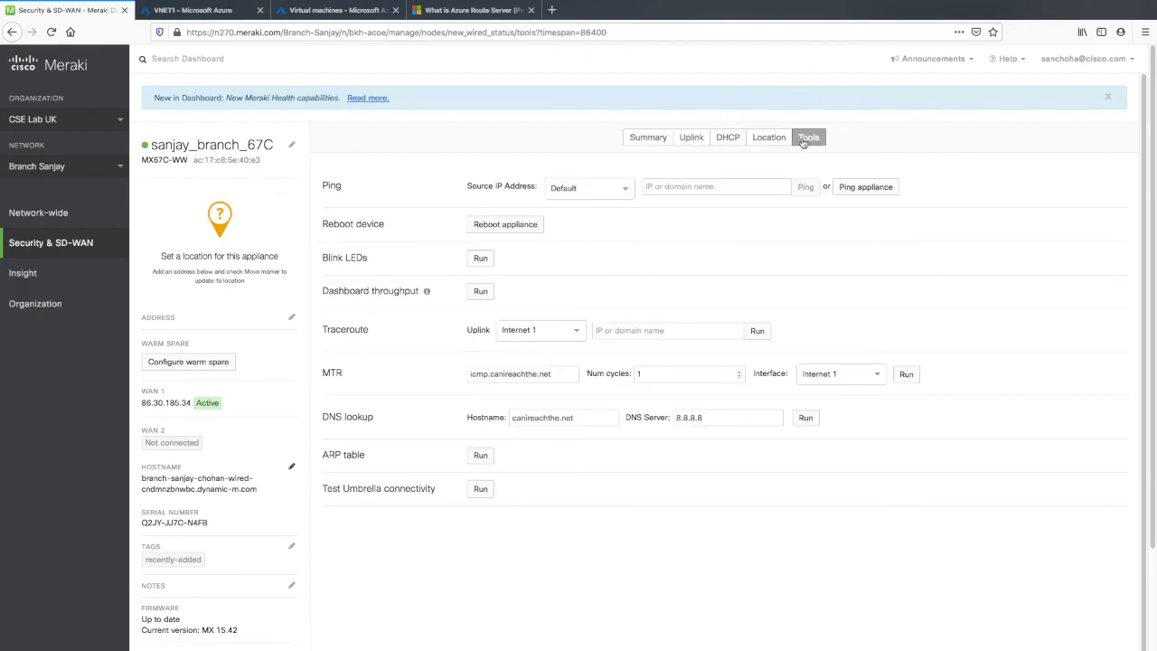
{"action": "left_click", "coordinate": [634, 191]}
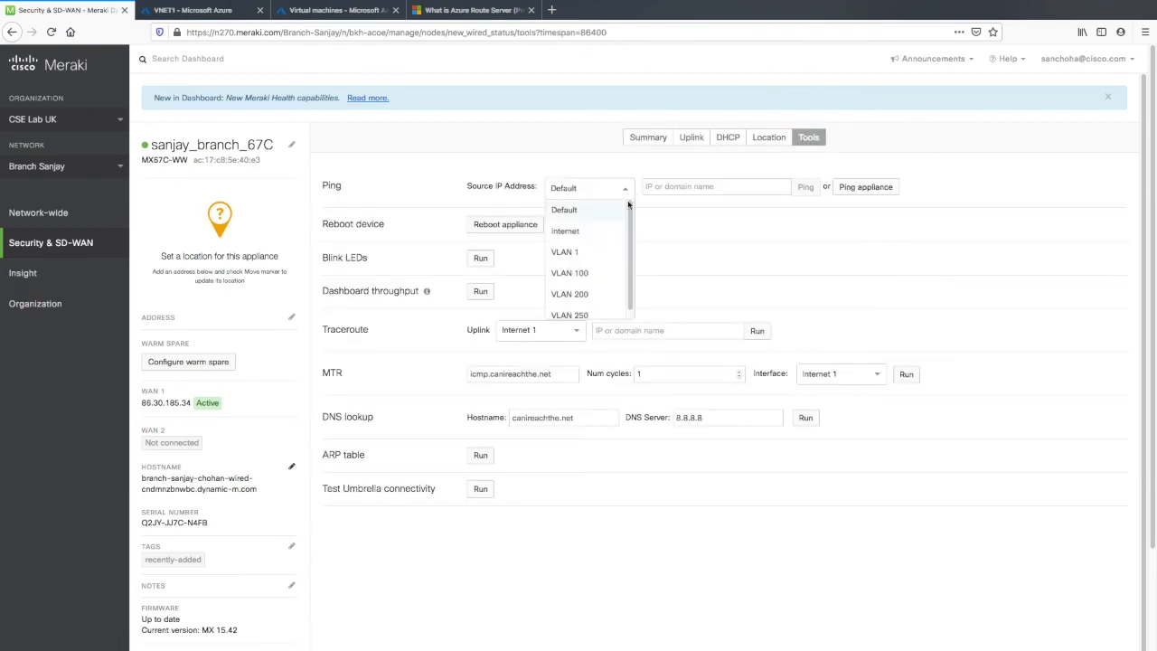
{"action": "left_click", "coordinate": [605, 312]}
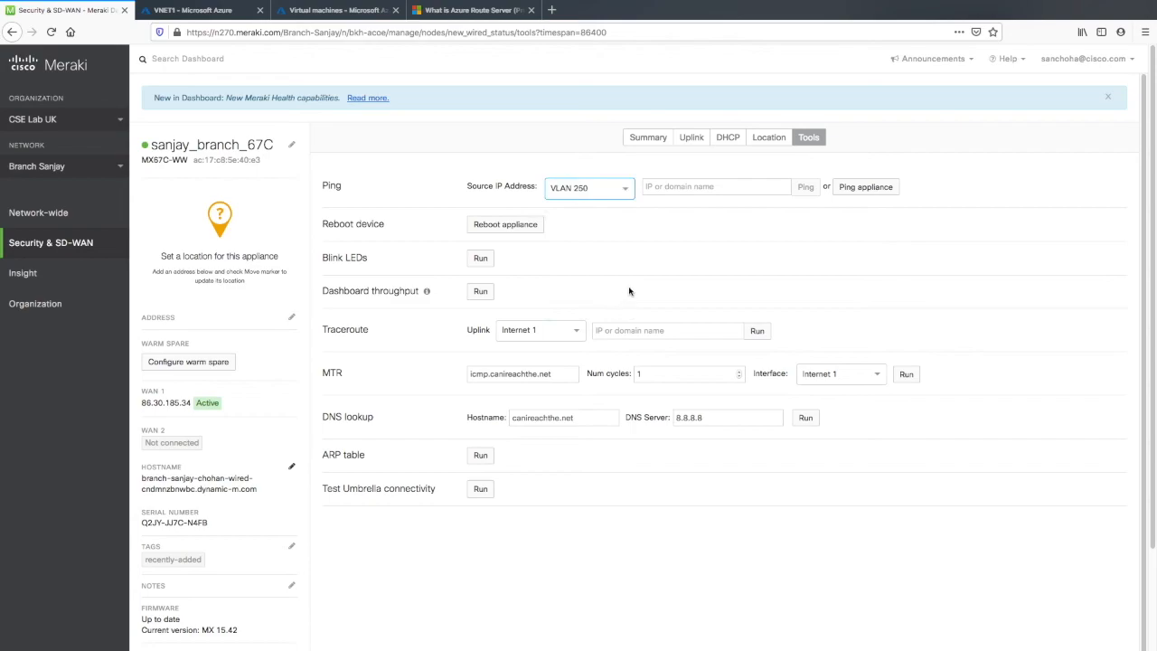
{"action": "left_click", "coordinate": [681, 186]}
{"action": "type", "text": "10.0"}
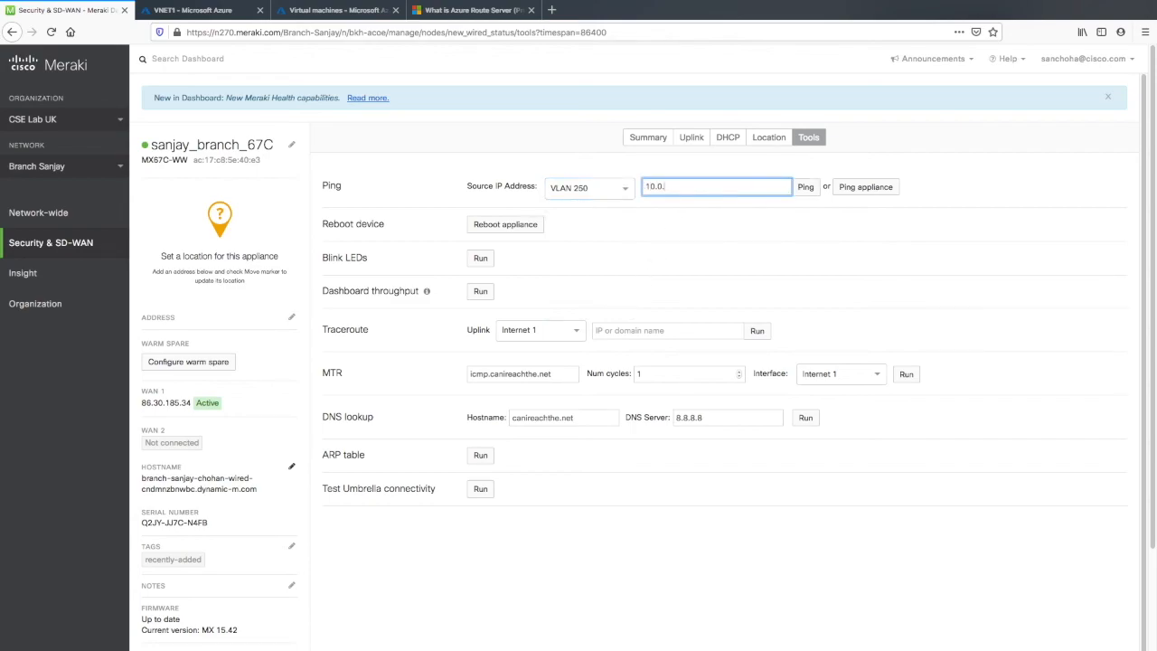
{"action": "type", "text": ".2.5"}
{"action": "left_click", "coordinate": [810, 188]}
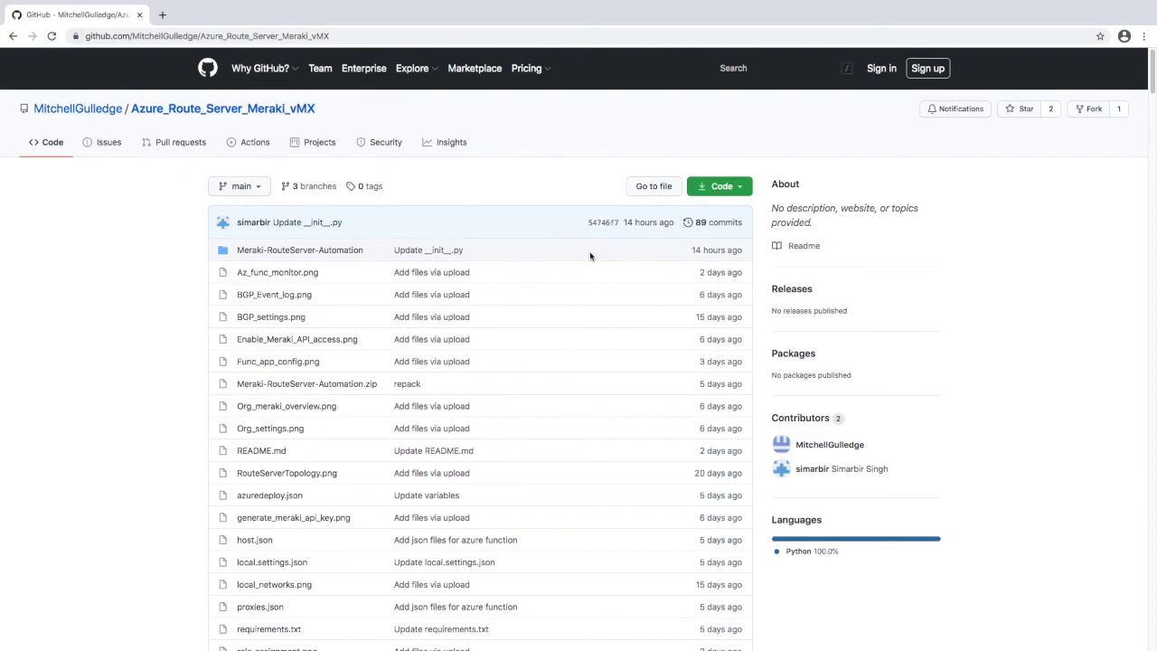
Review the Azure_Route_Server_Meraki_vMX deployment guide on GitHub, from the solution overview to the Route Server and vMX BGP steps
{"action": "left_click_drag", "start_coordinate": [1151, 86], "coordinate": [1140, 143]}
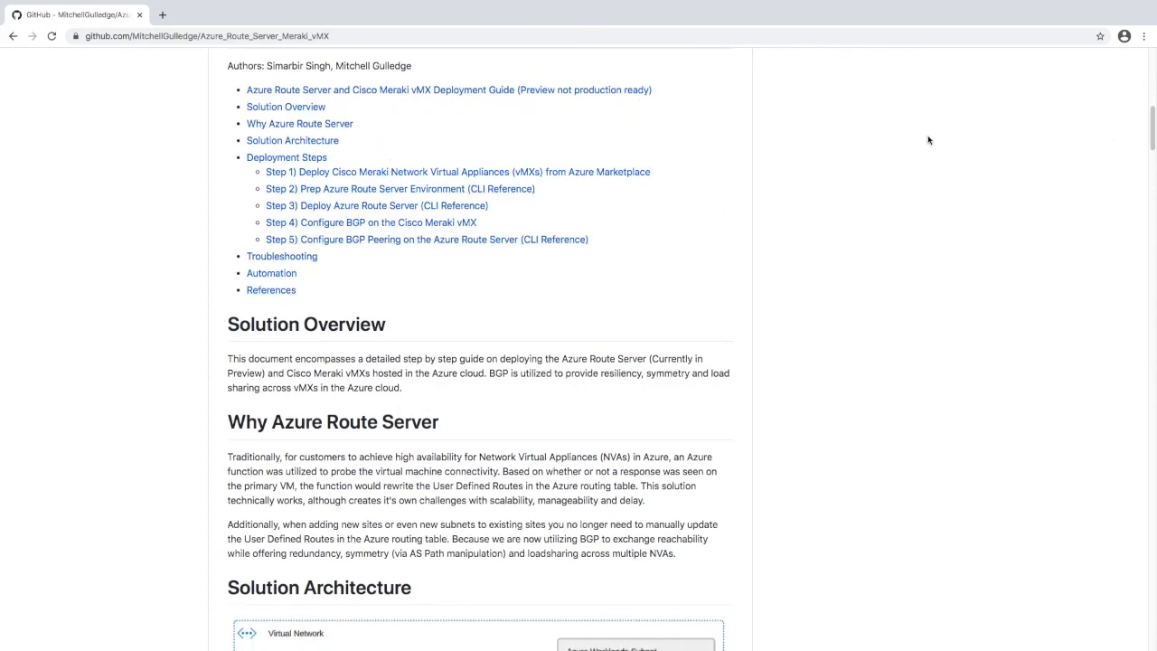
{"action": "left_click_drag", "start_coordinate": [1153, 129], "coordinate": [1145, 244]}
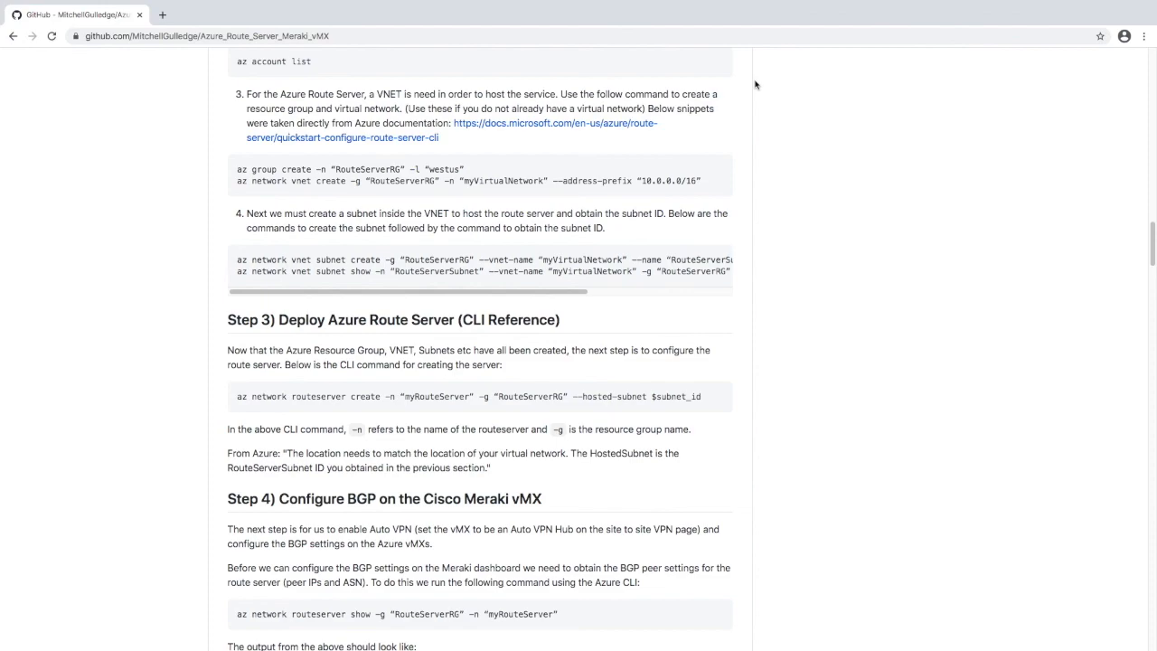
{"action": "mouse_move", "coordinate": [868, 5]}
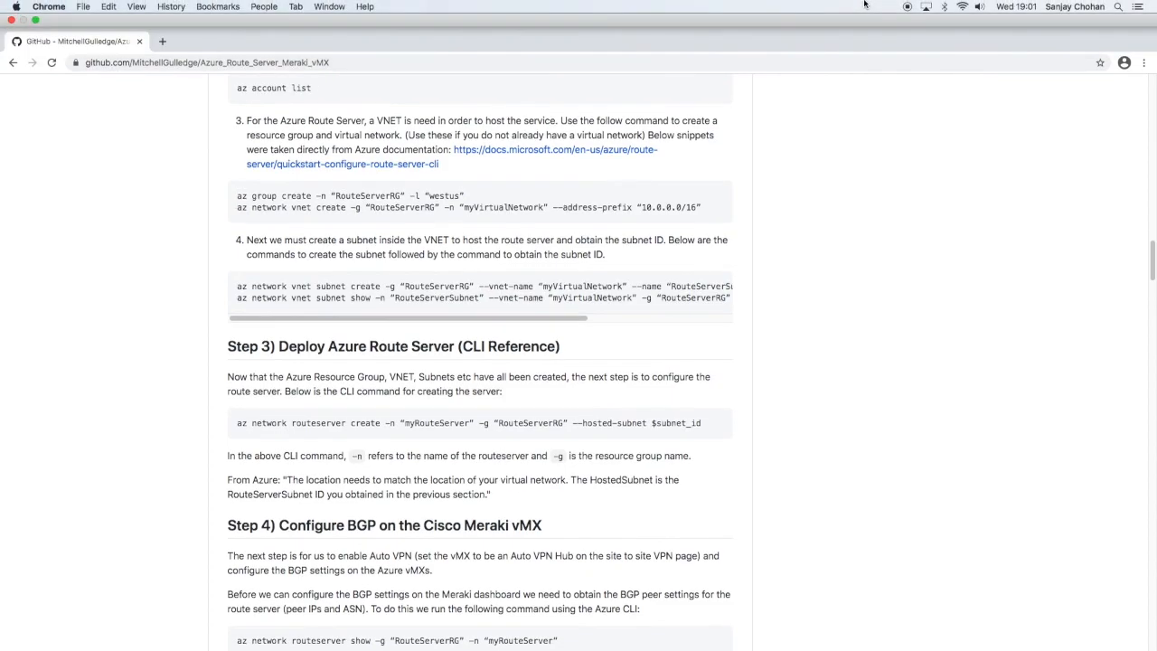